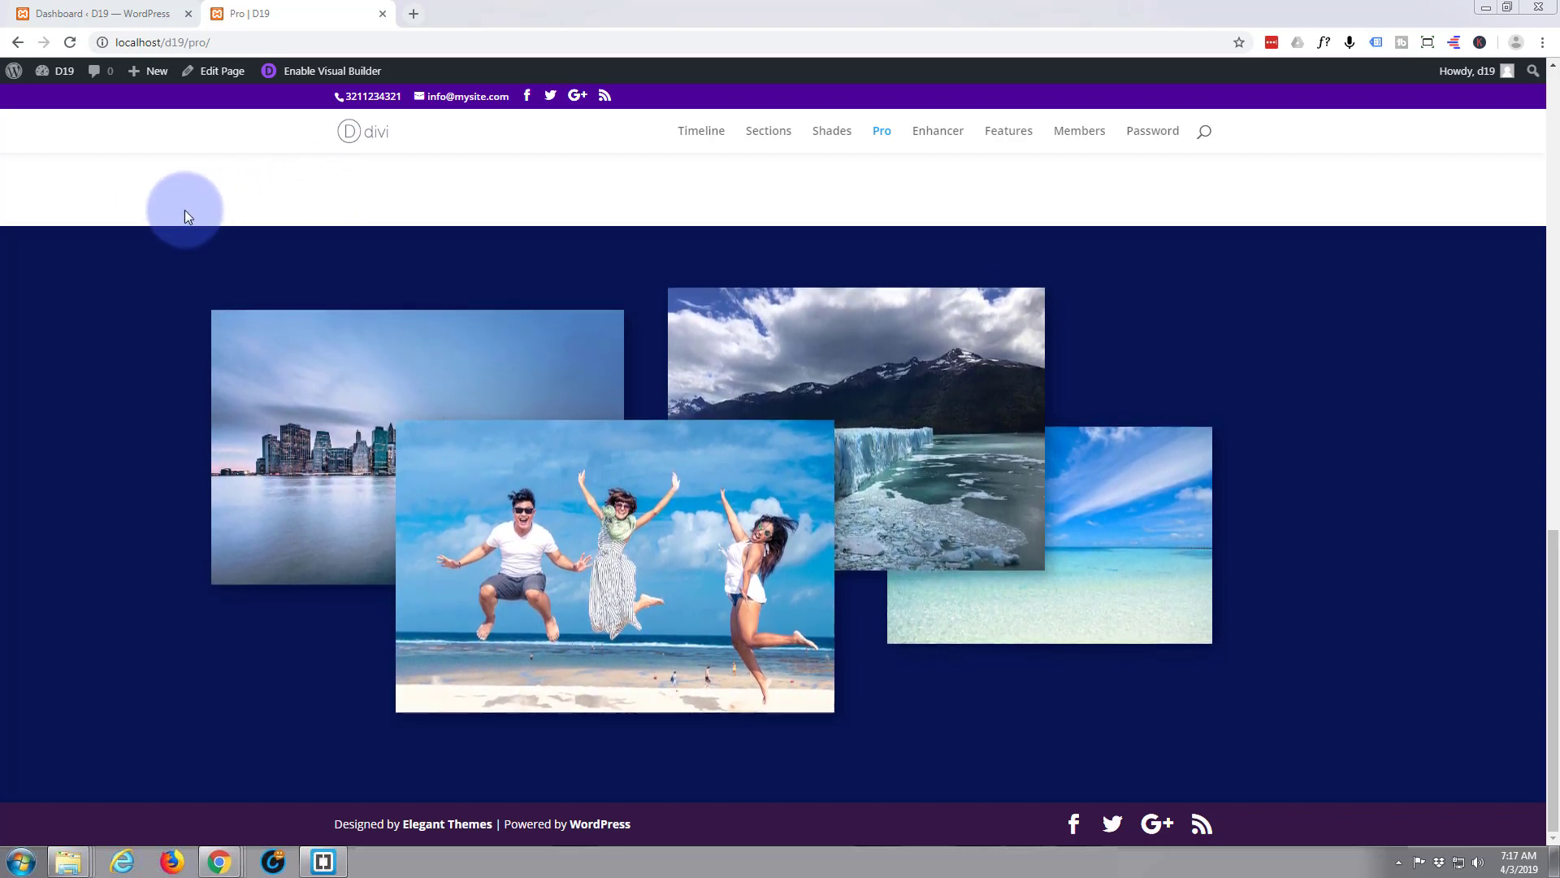
# Enable the Visual Builder on the Pro page and scroll down to the navy floating-images section.
pyautogui.click(337, 80)
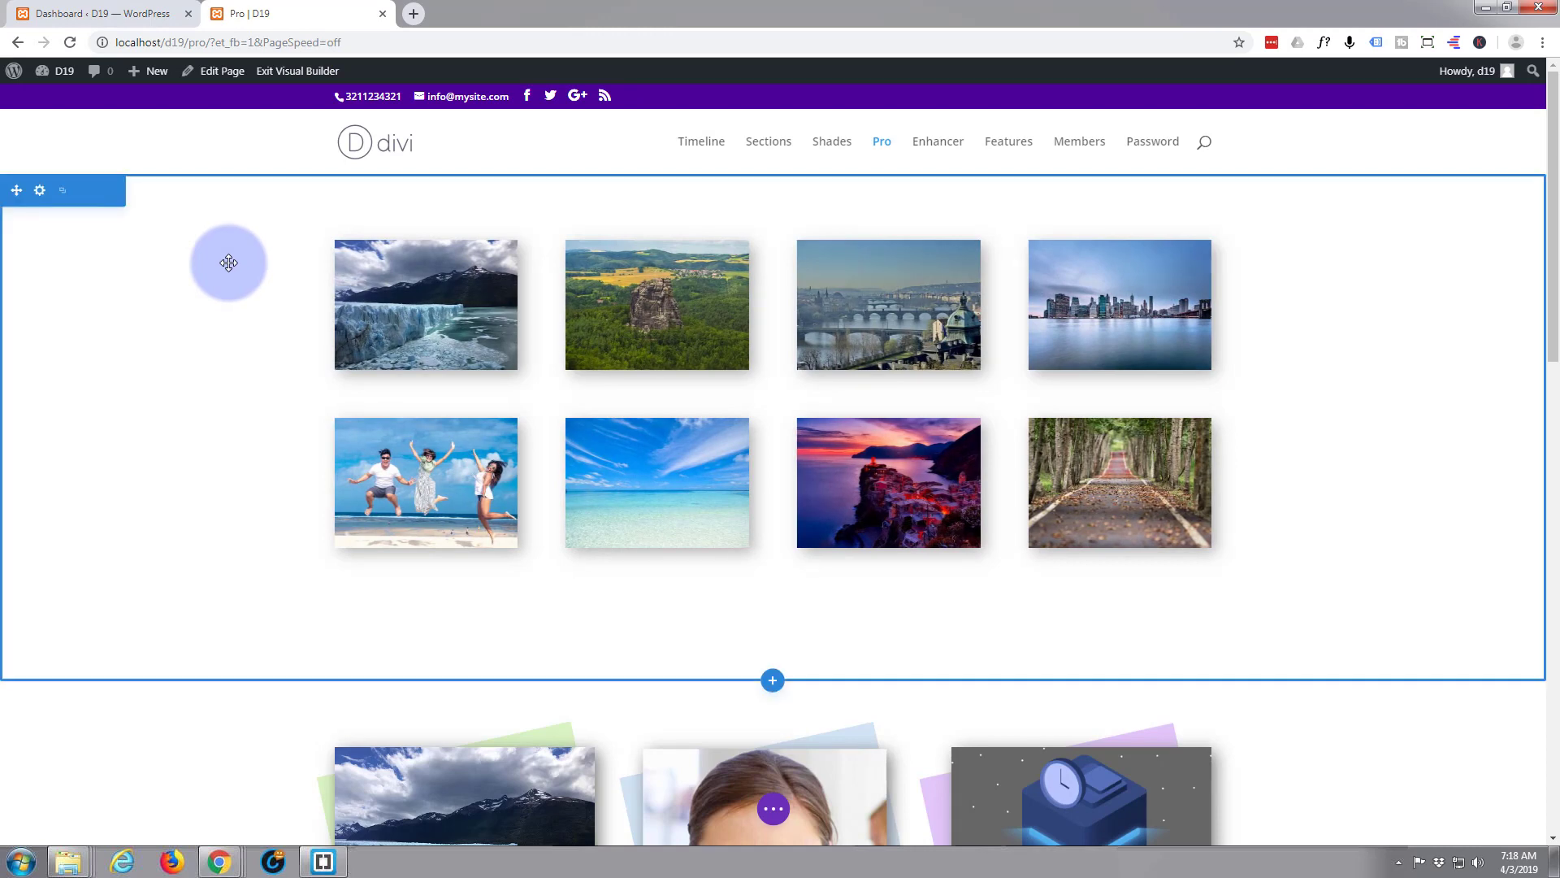
pyautogui.scroll(-2, 229, 262)
pyautogui.scroll(-10, 229, 262)
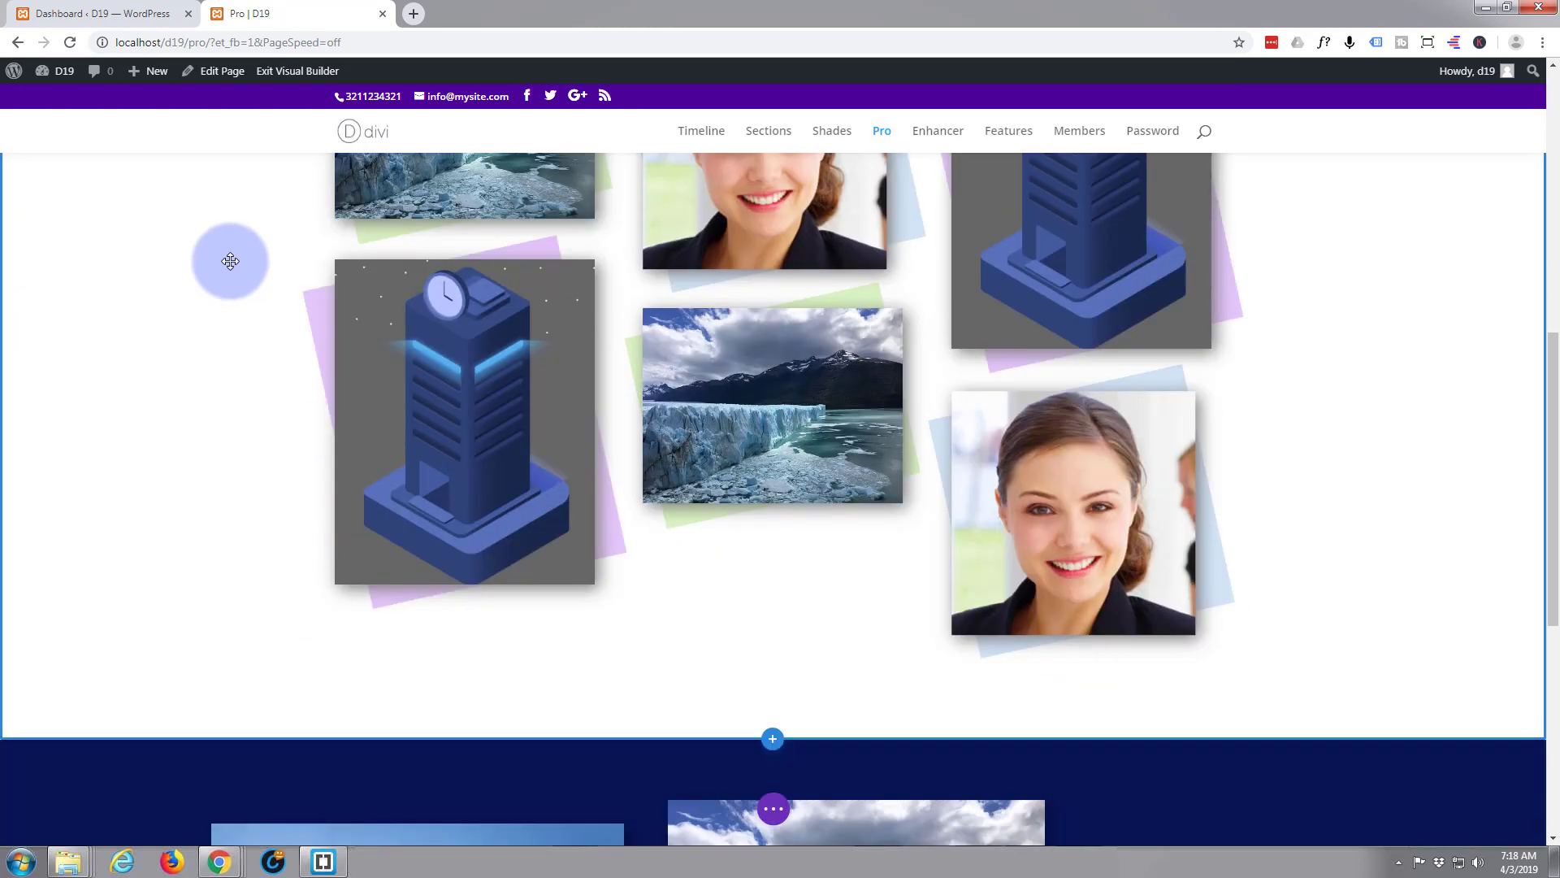
pyautogui.scroll(-2, 231, 260)
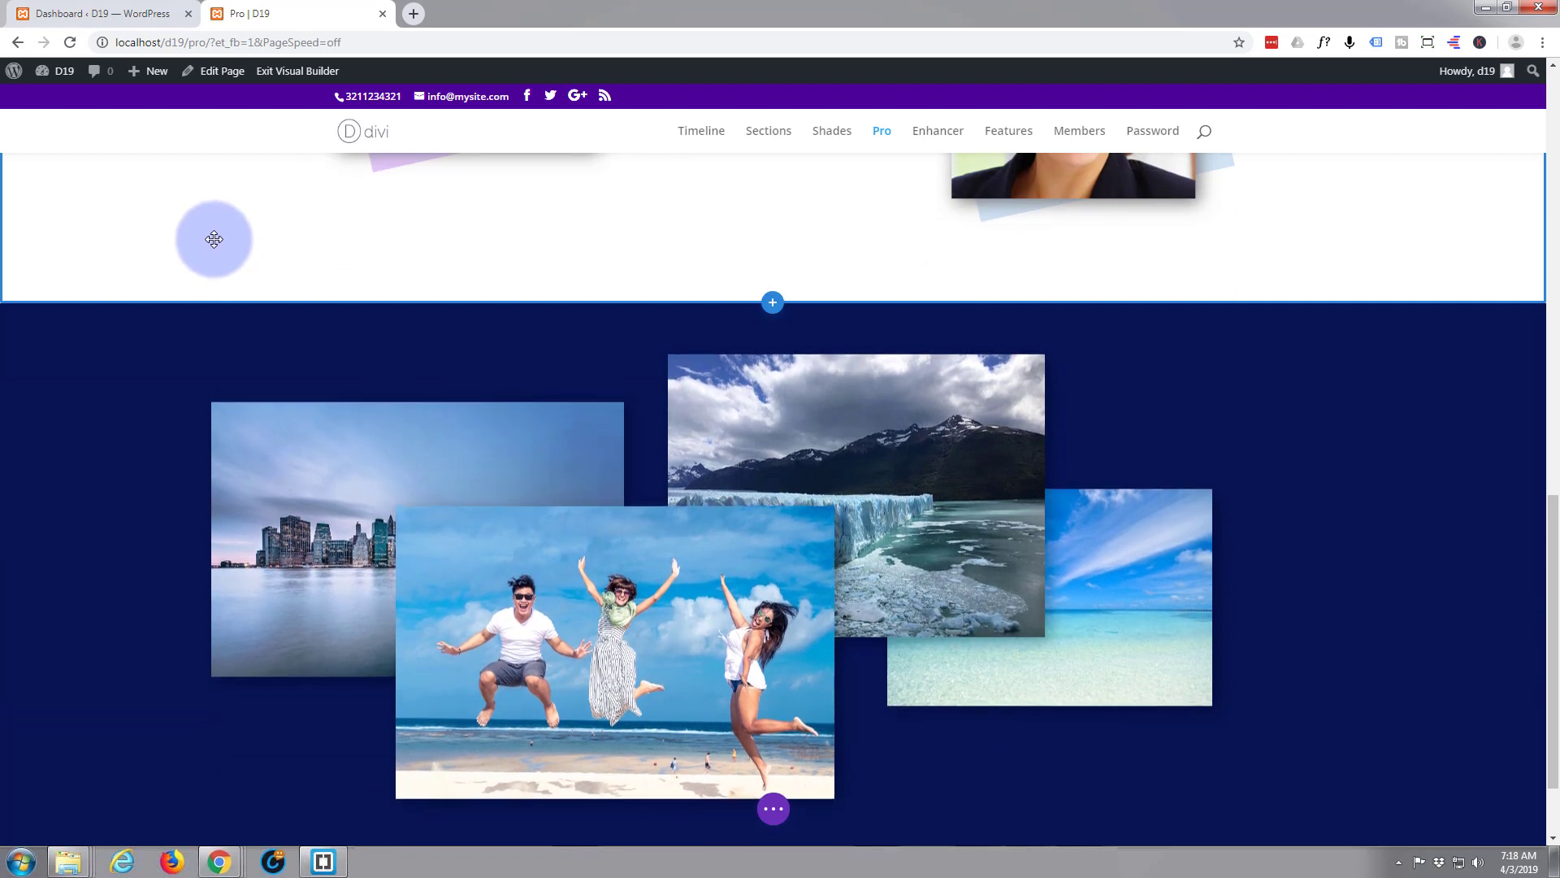
pyautogui.scroll(-1, 213, 240)
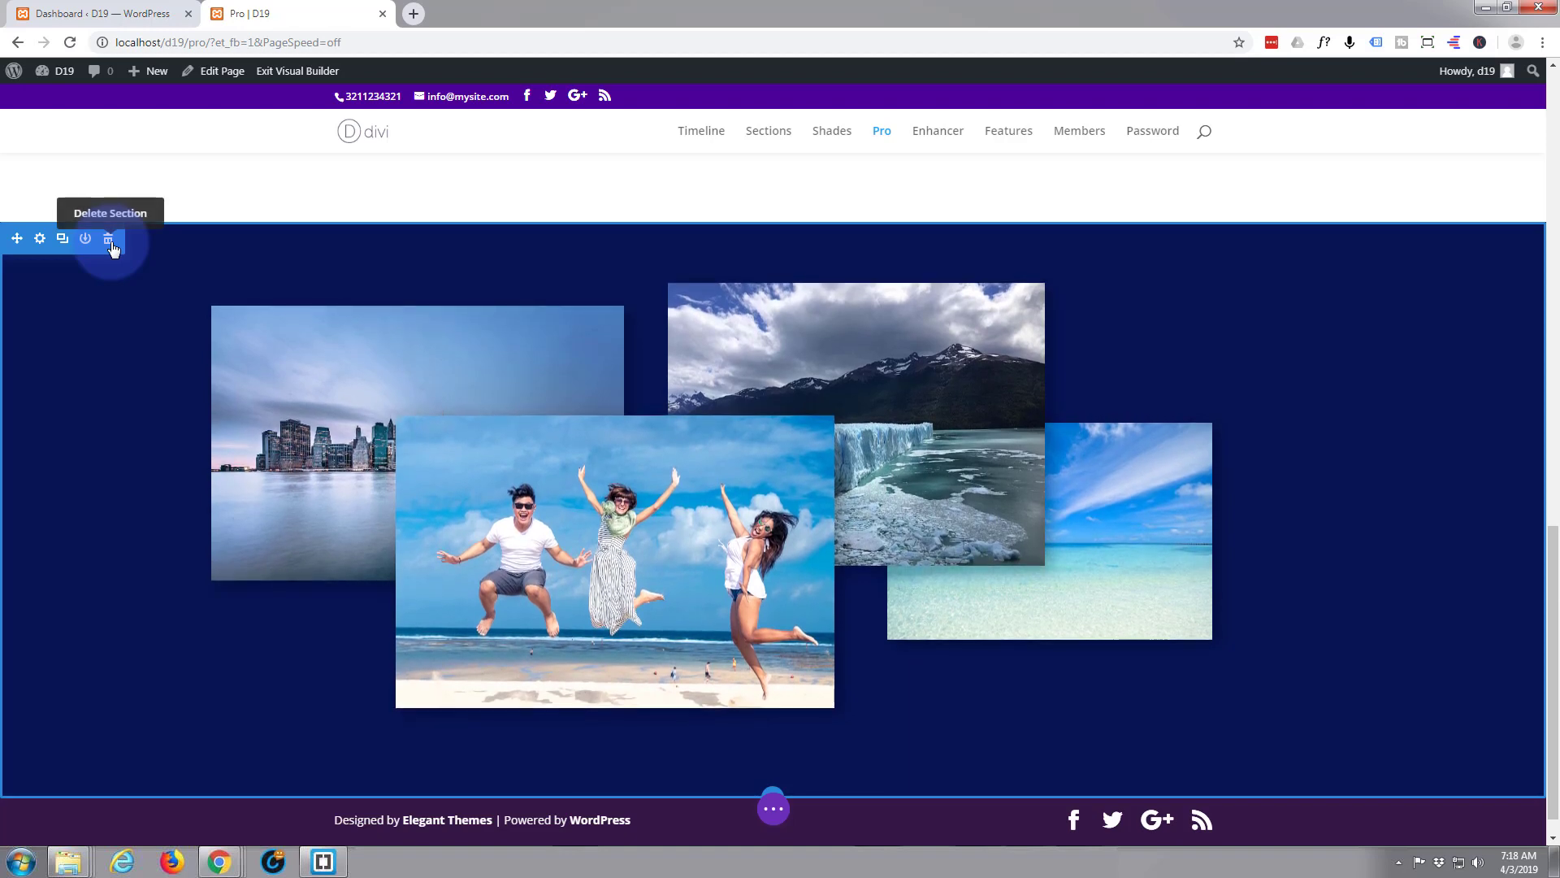
# Delete the navy floating-images section and add a regular single-column section below the gallery.
pyautogui.click(109, 240)
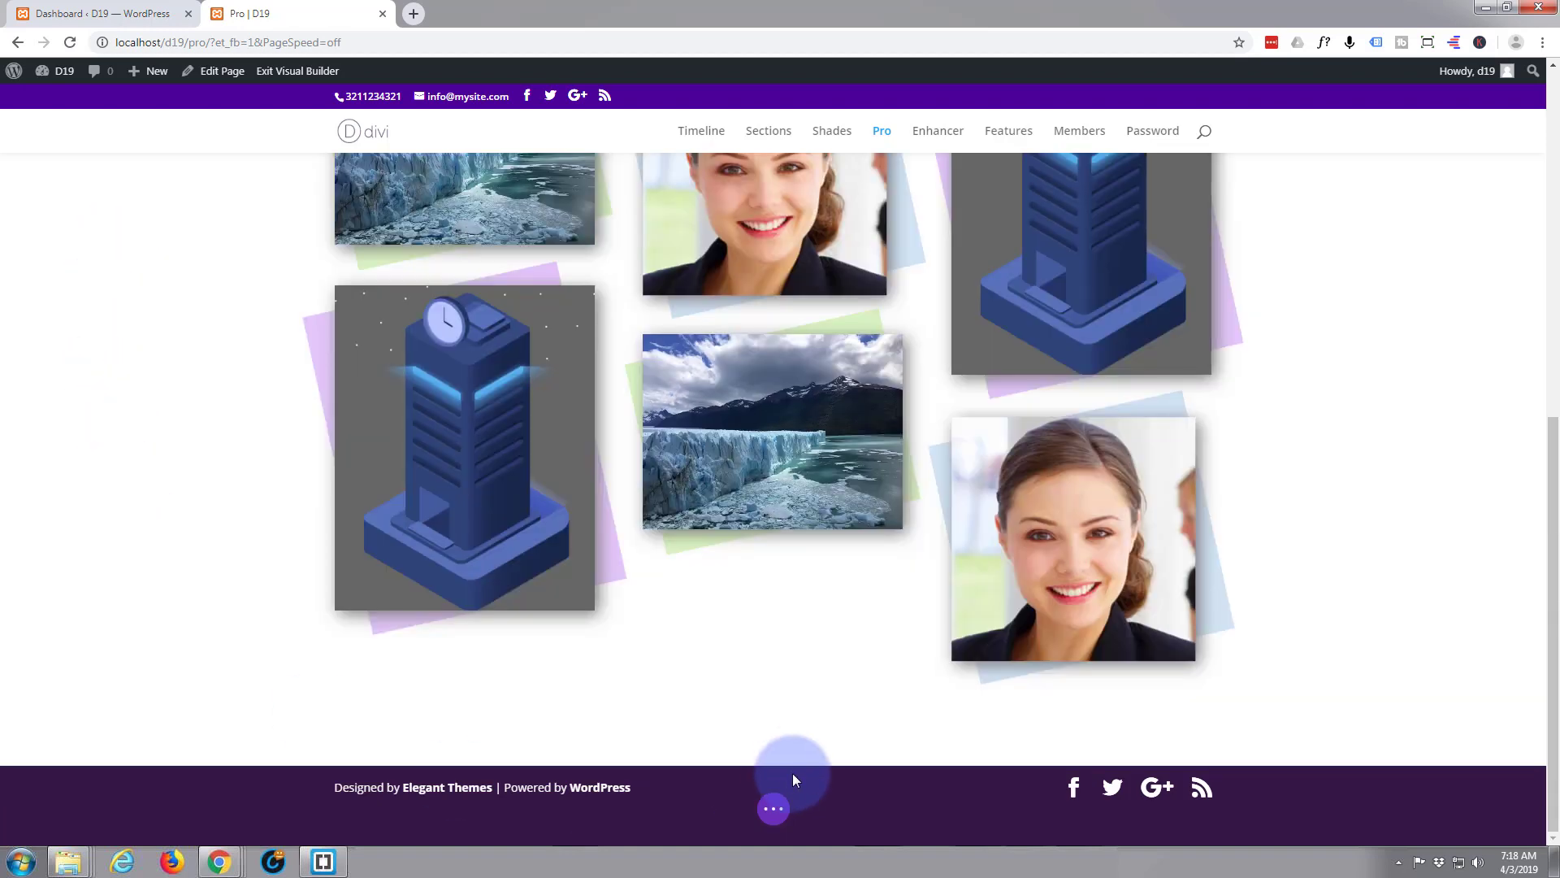
pyautogui.moveTo(779, 768)
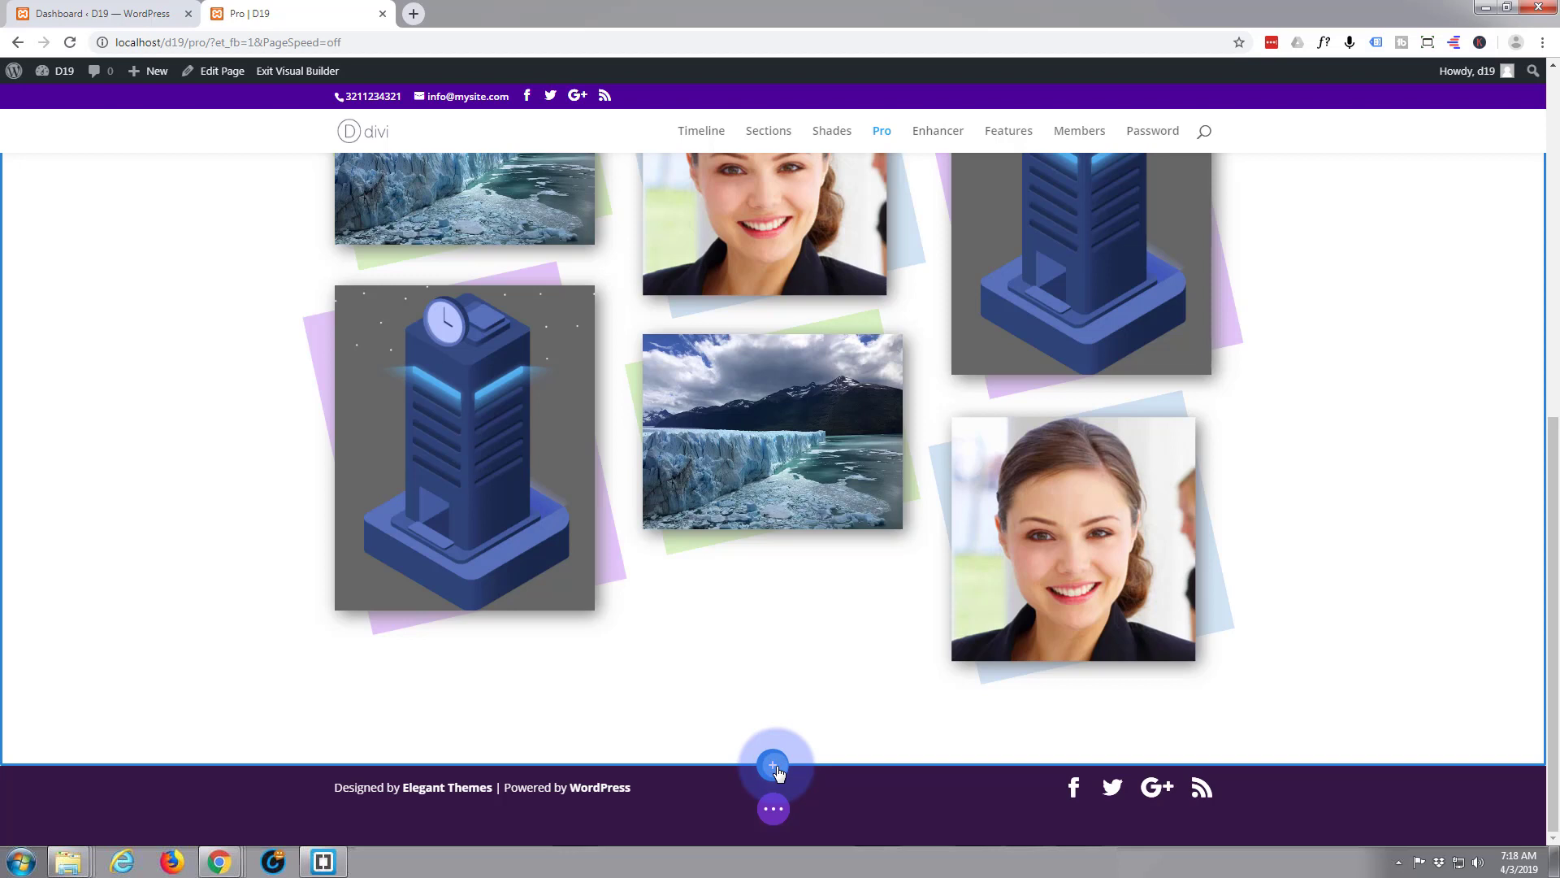
pyautogui.click(774, 765)
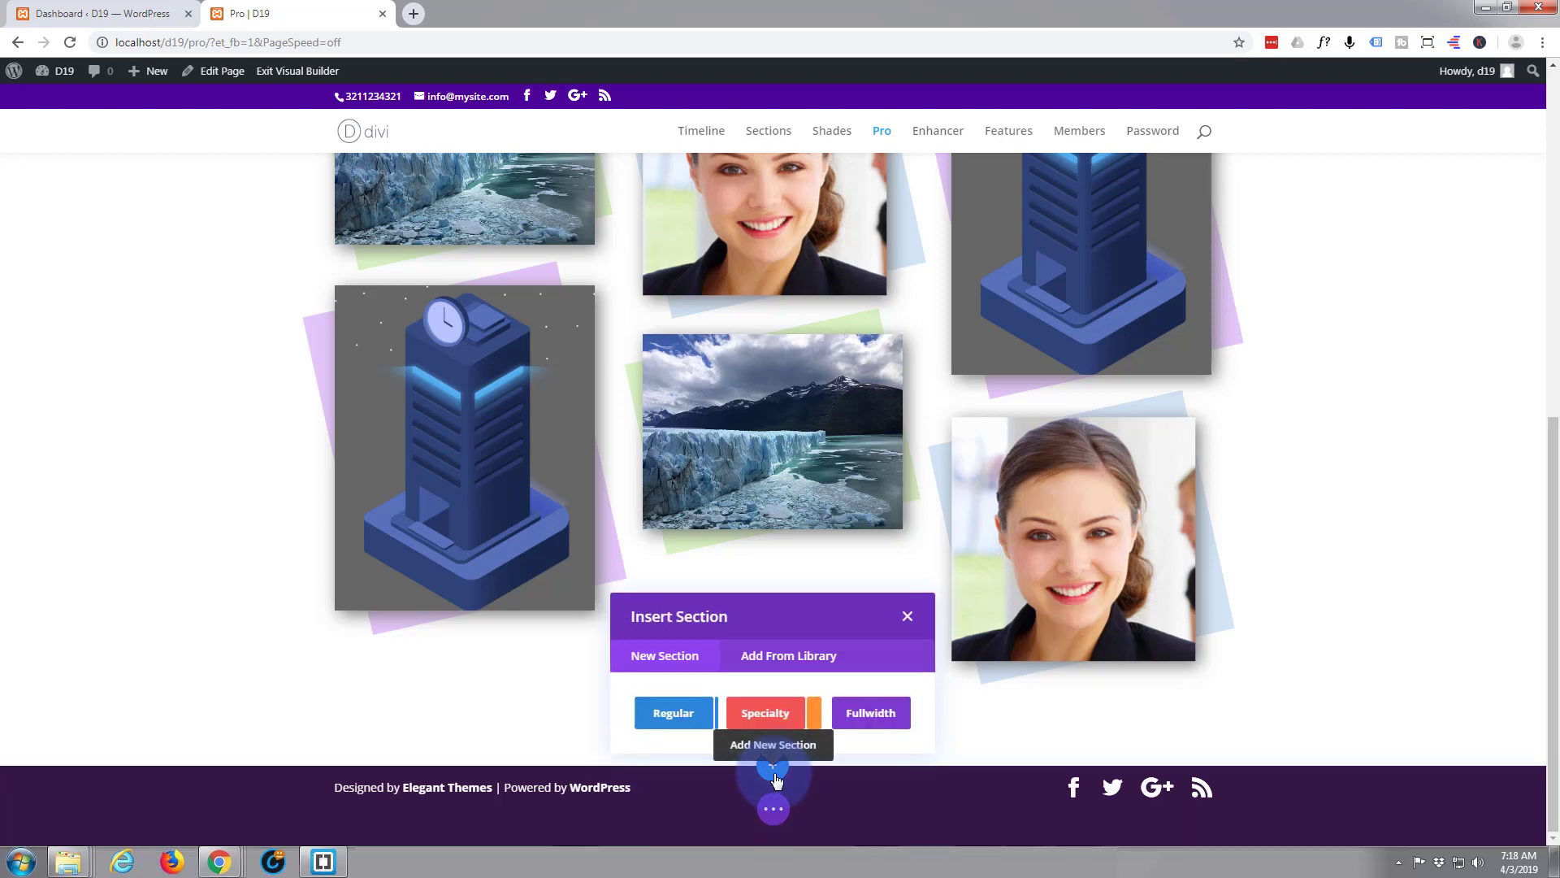
pyautogui.click(674, 713)
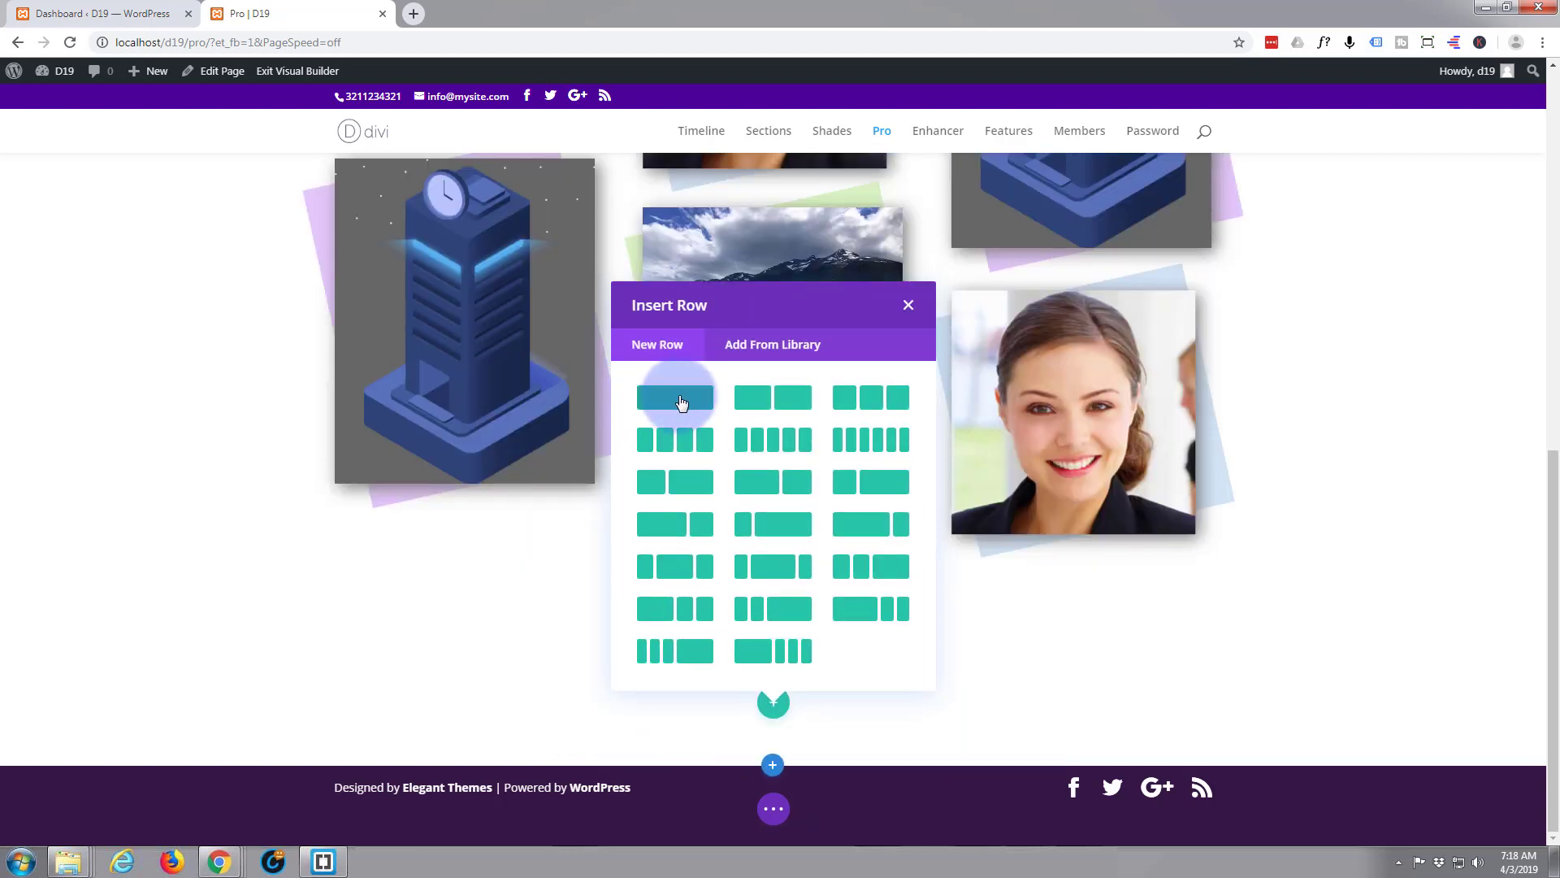
pyautogui.click(681, 398)
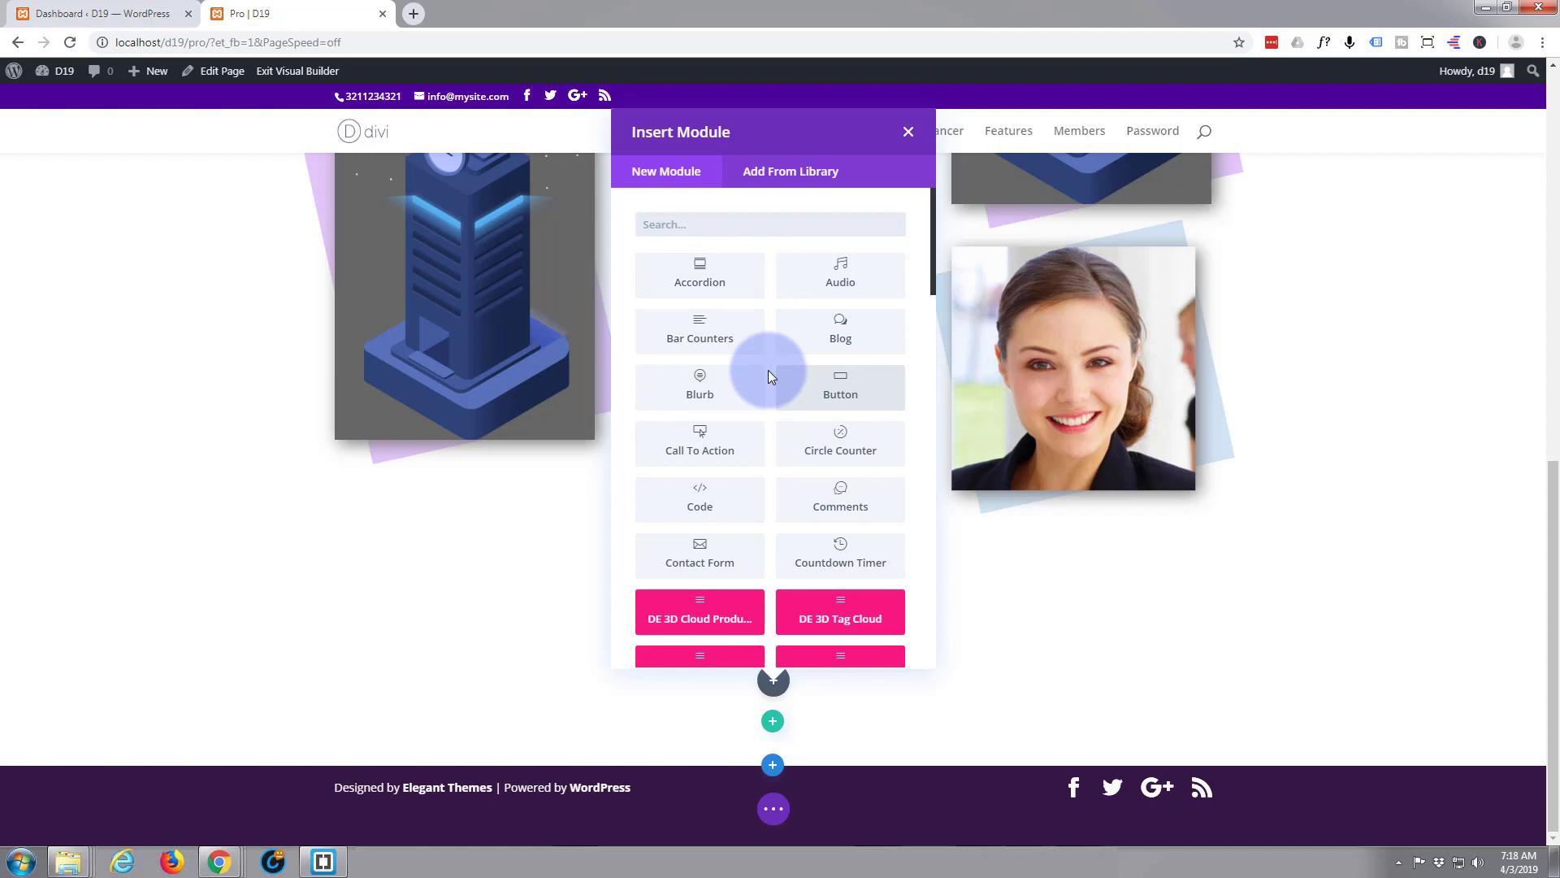
# Scroll the Insert Module list down to the Supreme modules, including Floating Multi Images.
pyautogui.scroll(-6, 766, 371)
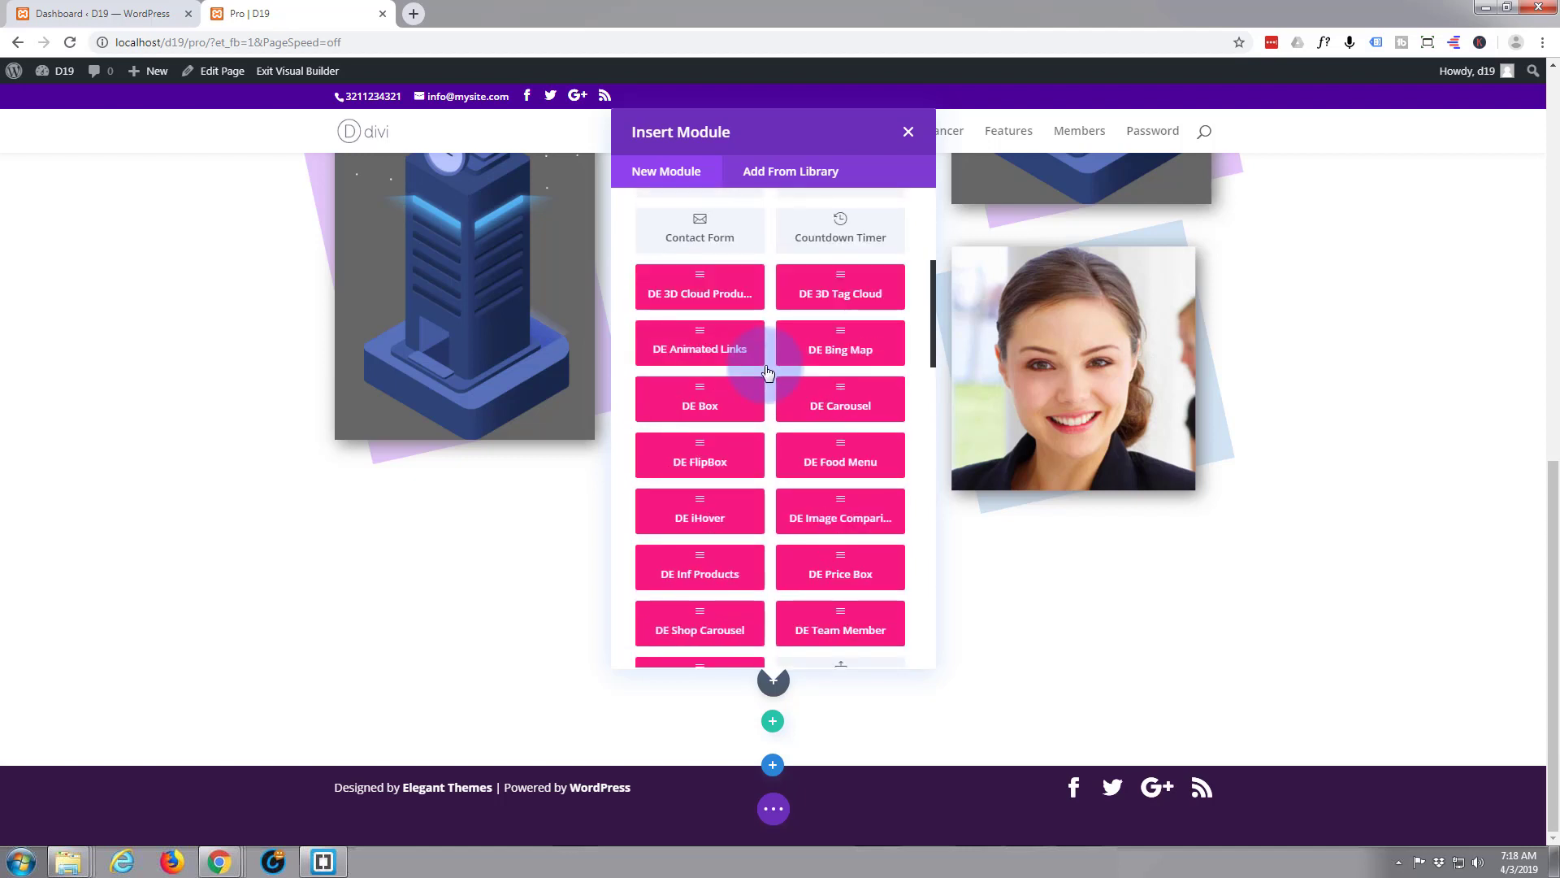
pyautogui.scroll(-6, 768, 374)
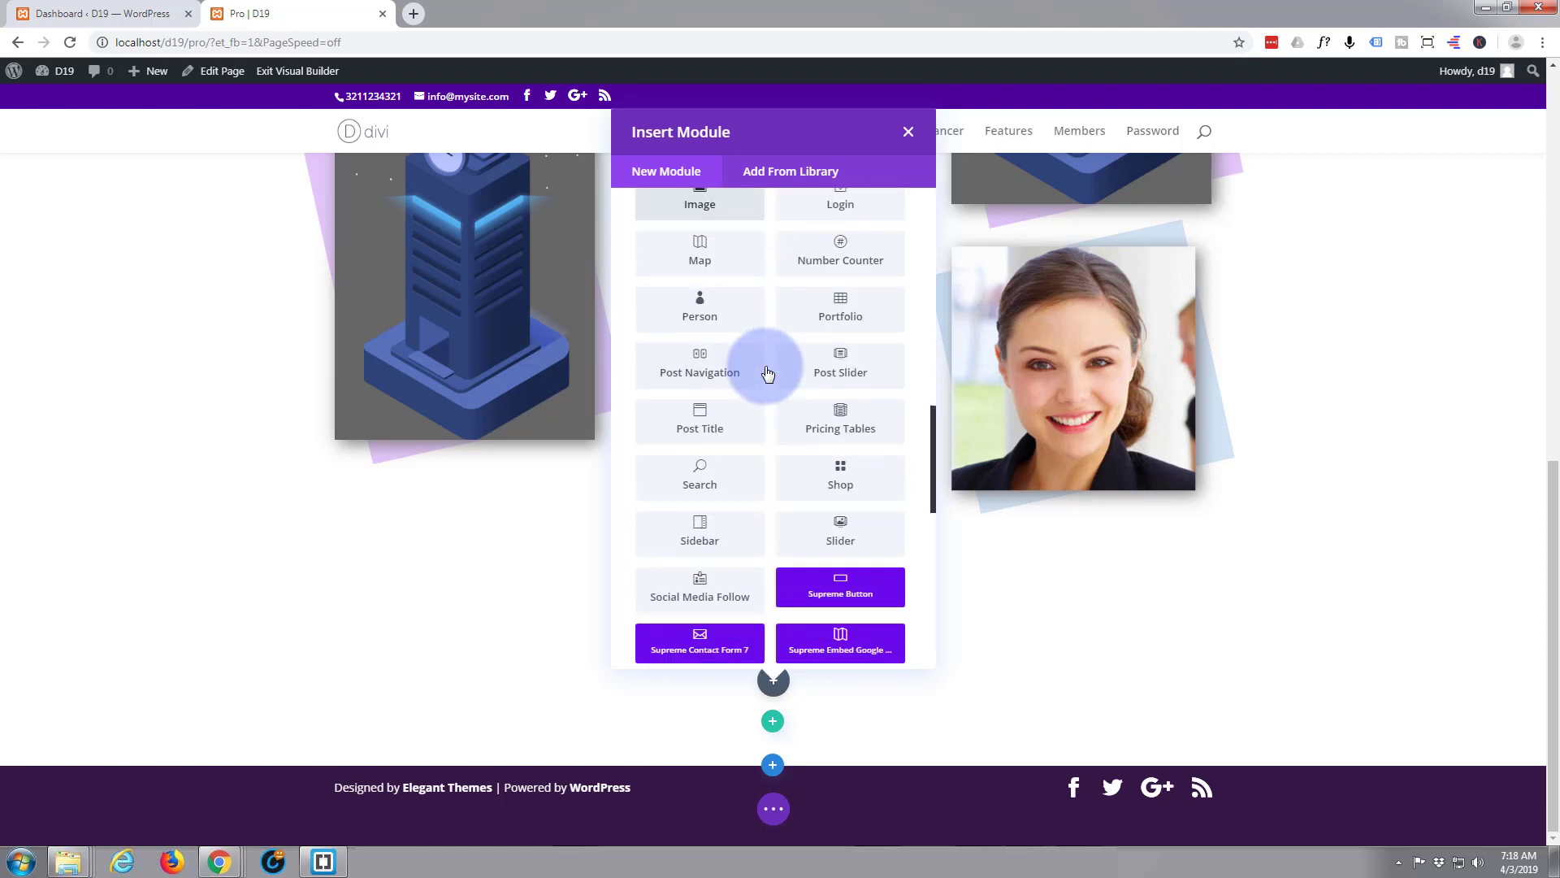
pyautogui.scroll(-3, 654, 383)
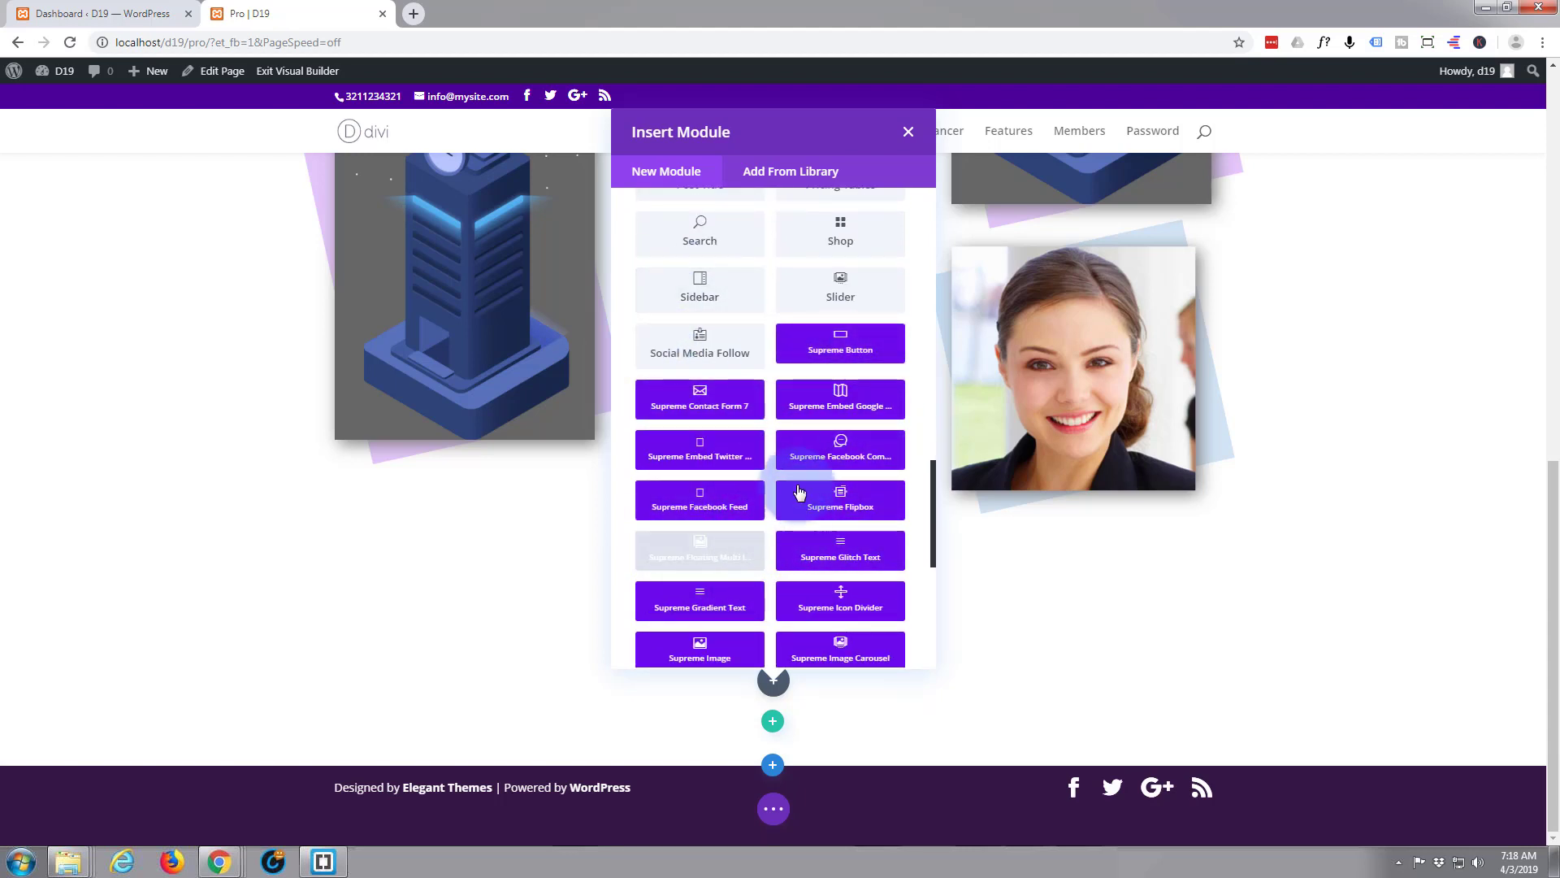
pyautogui.scroll(-1, 735, 520)
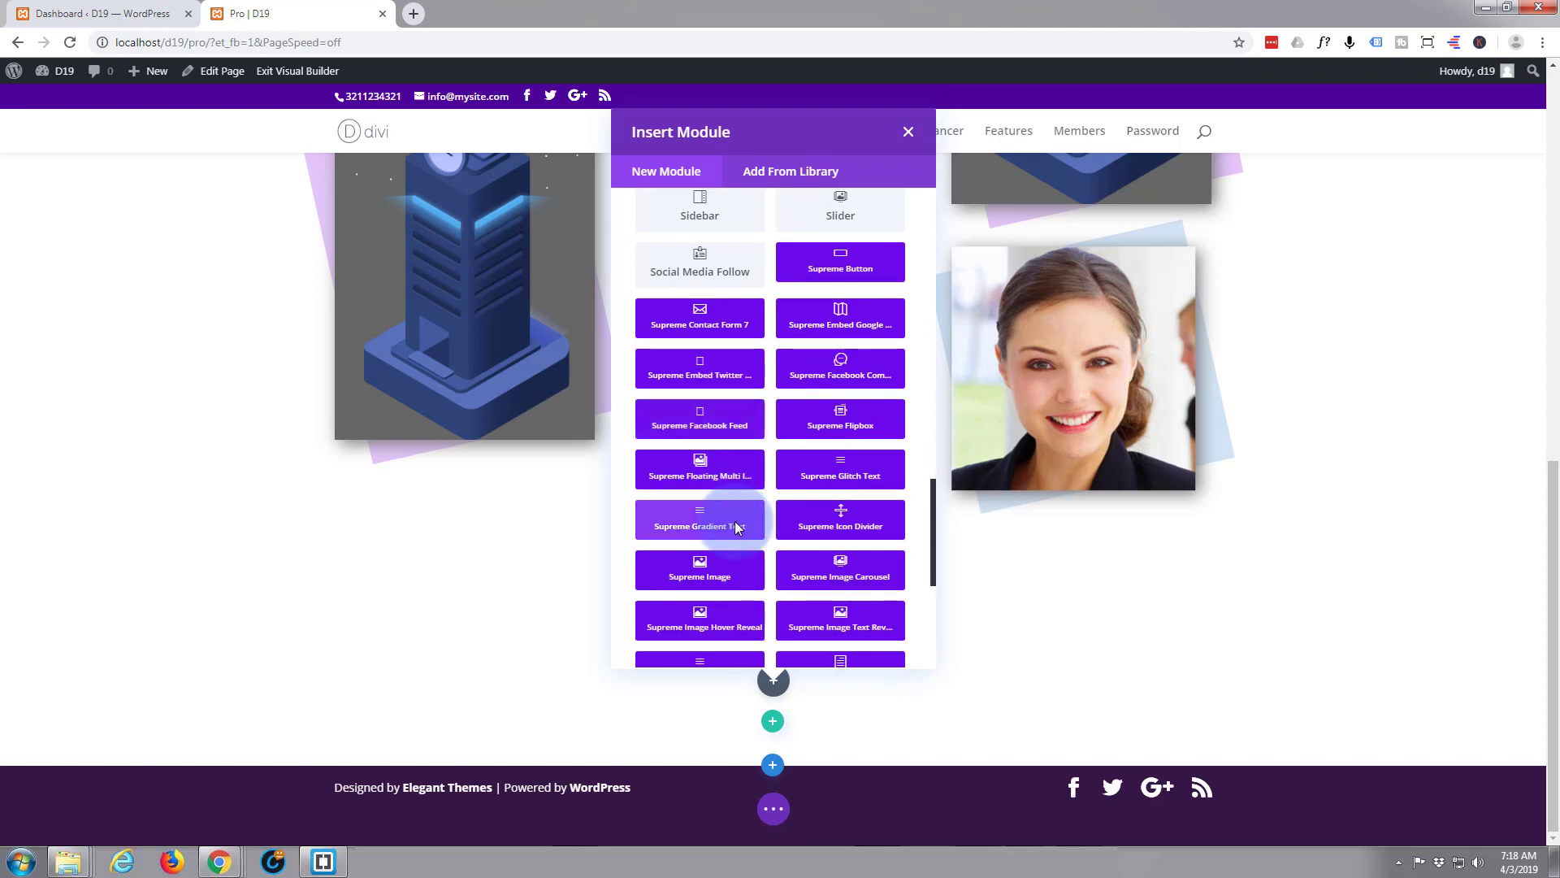
# Insert a Supreme Floating Multi Images module whose first item uses the sunset coastal village photo.
pyautogui.click(700, 481)
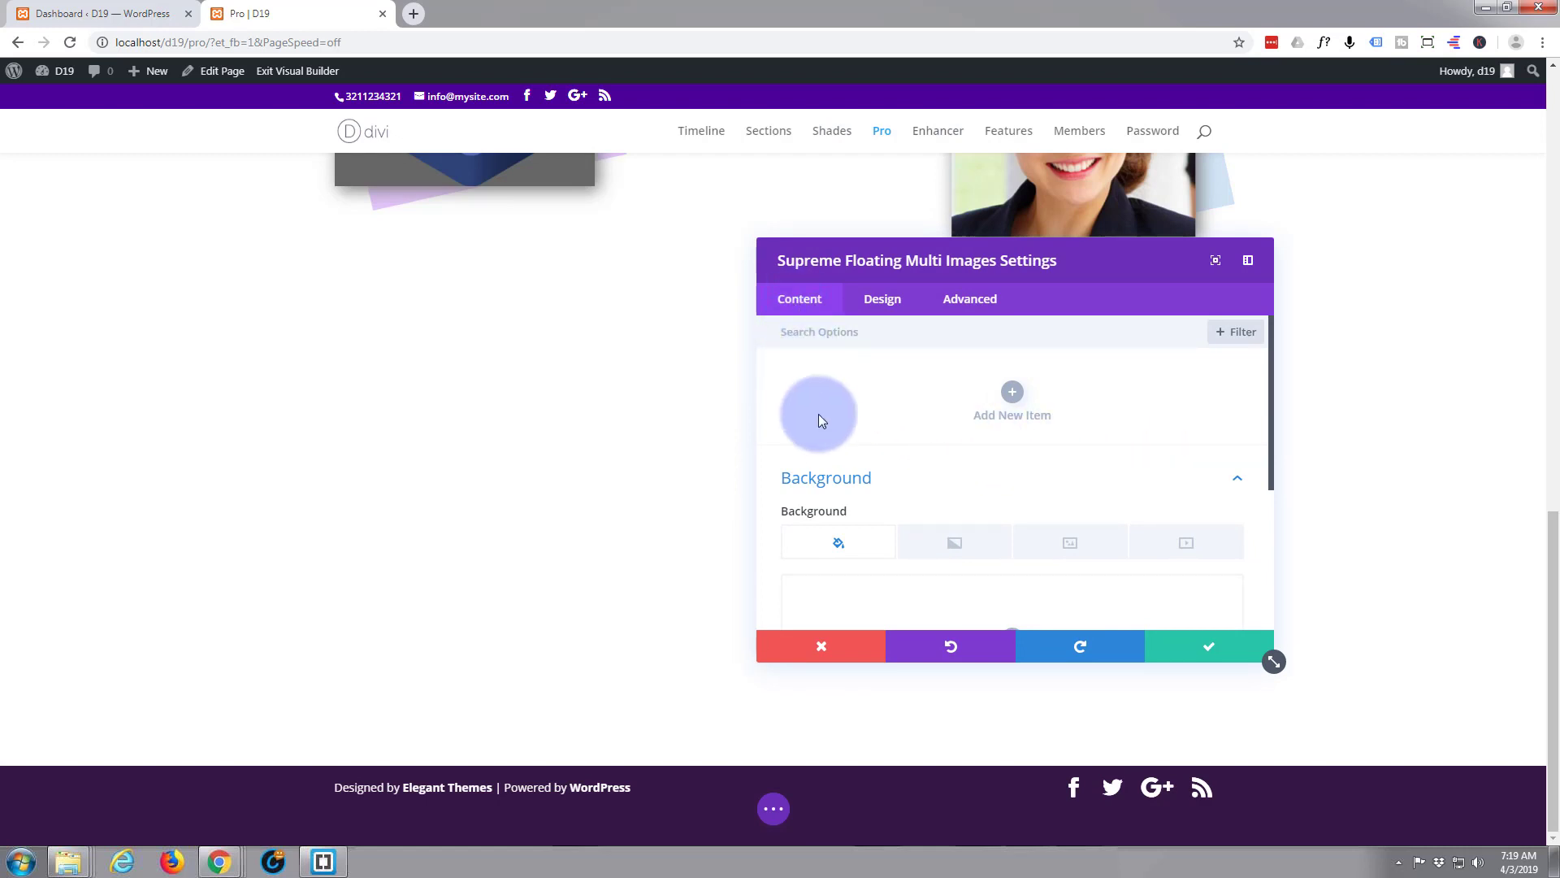
pyautogui.click(1013, 394)
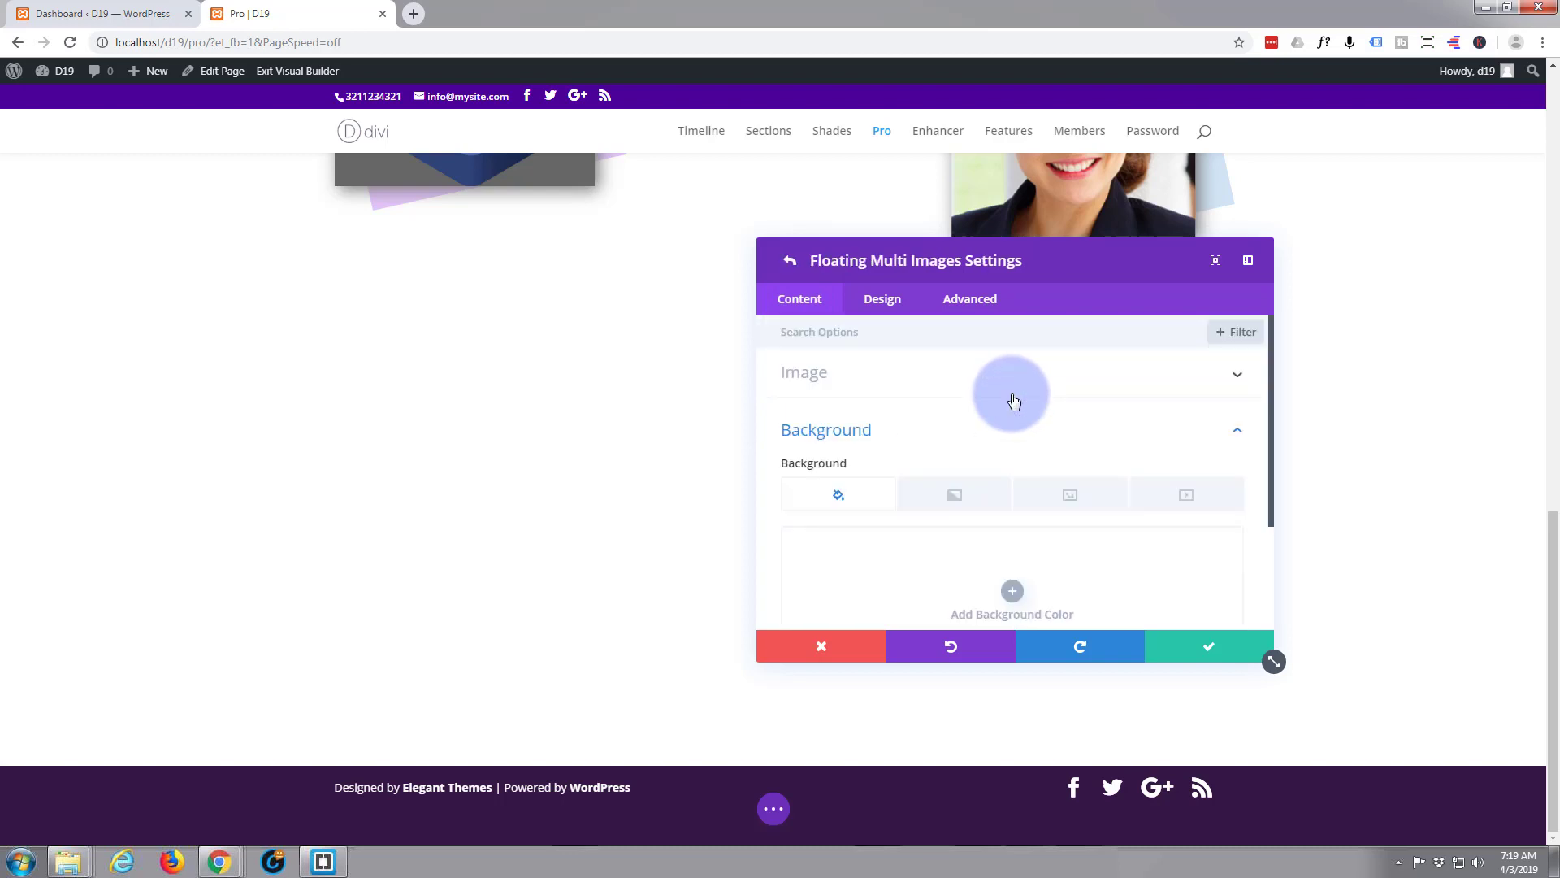
pyautogui.click(1177, 383)
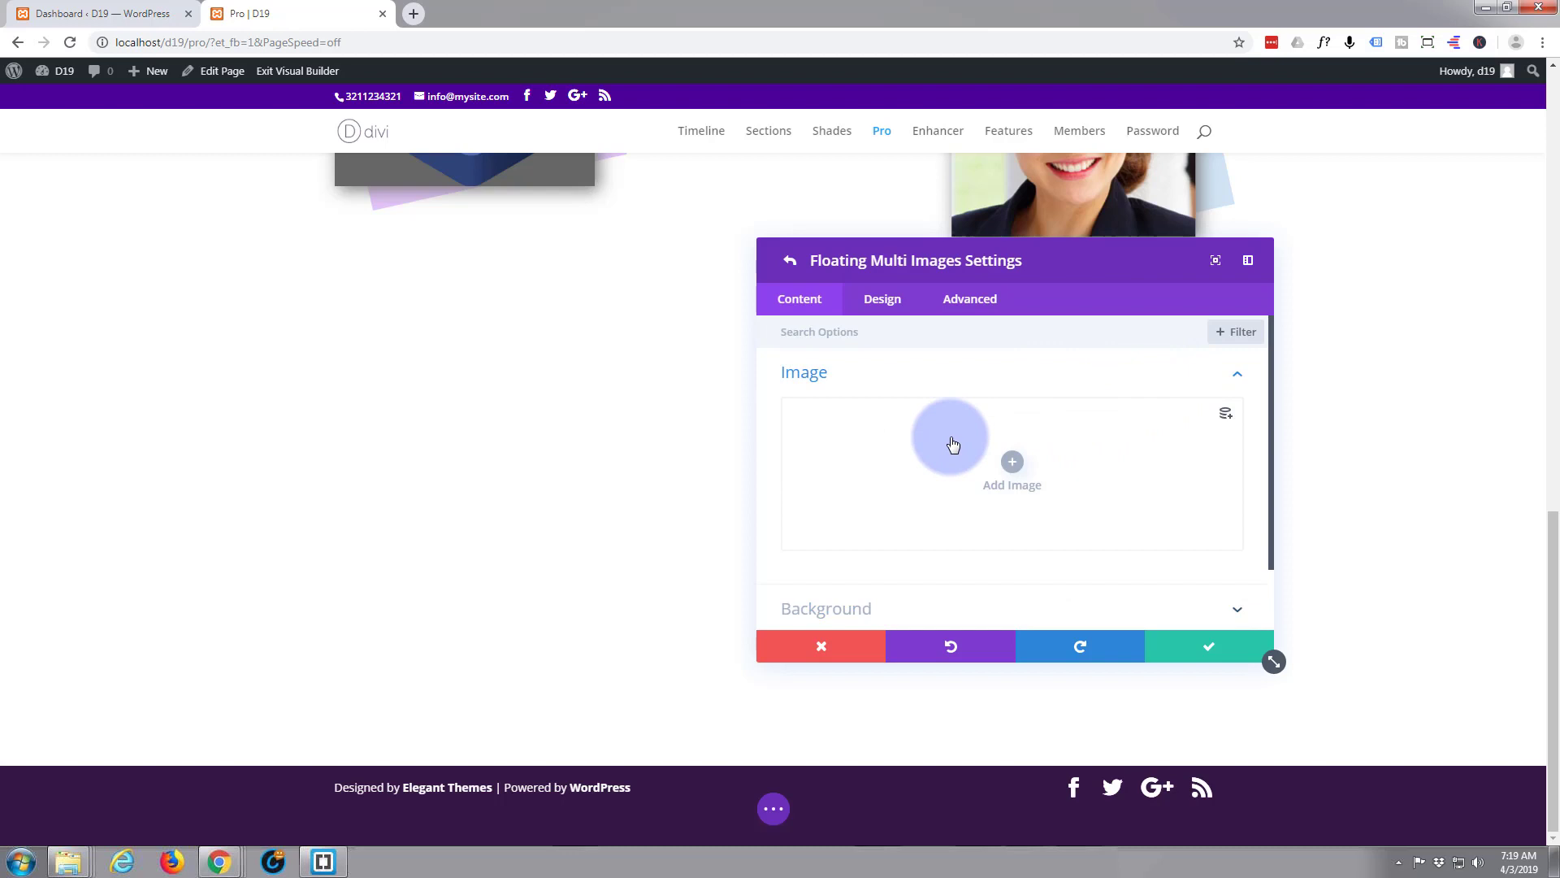
pyautogui.click(1014, 464)
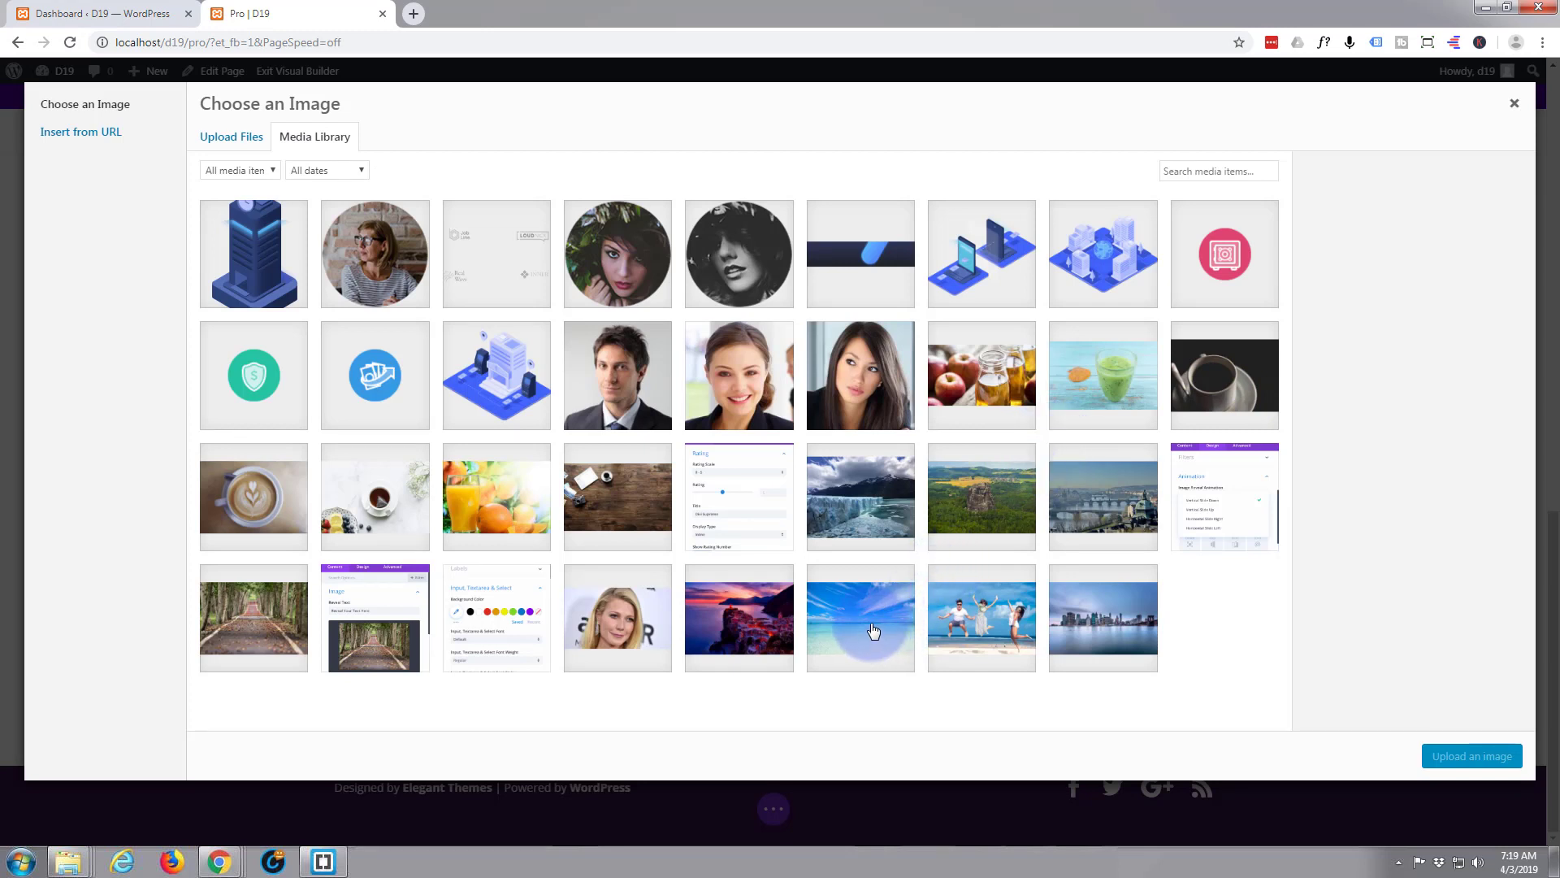
pyautogui.click(748, 627)
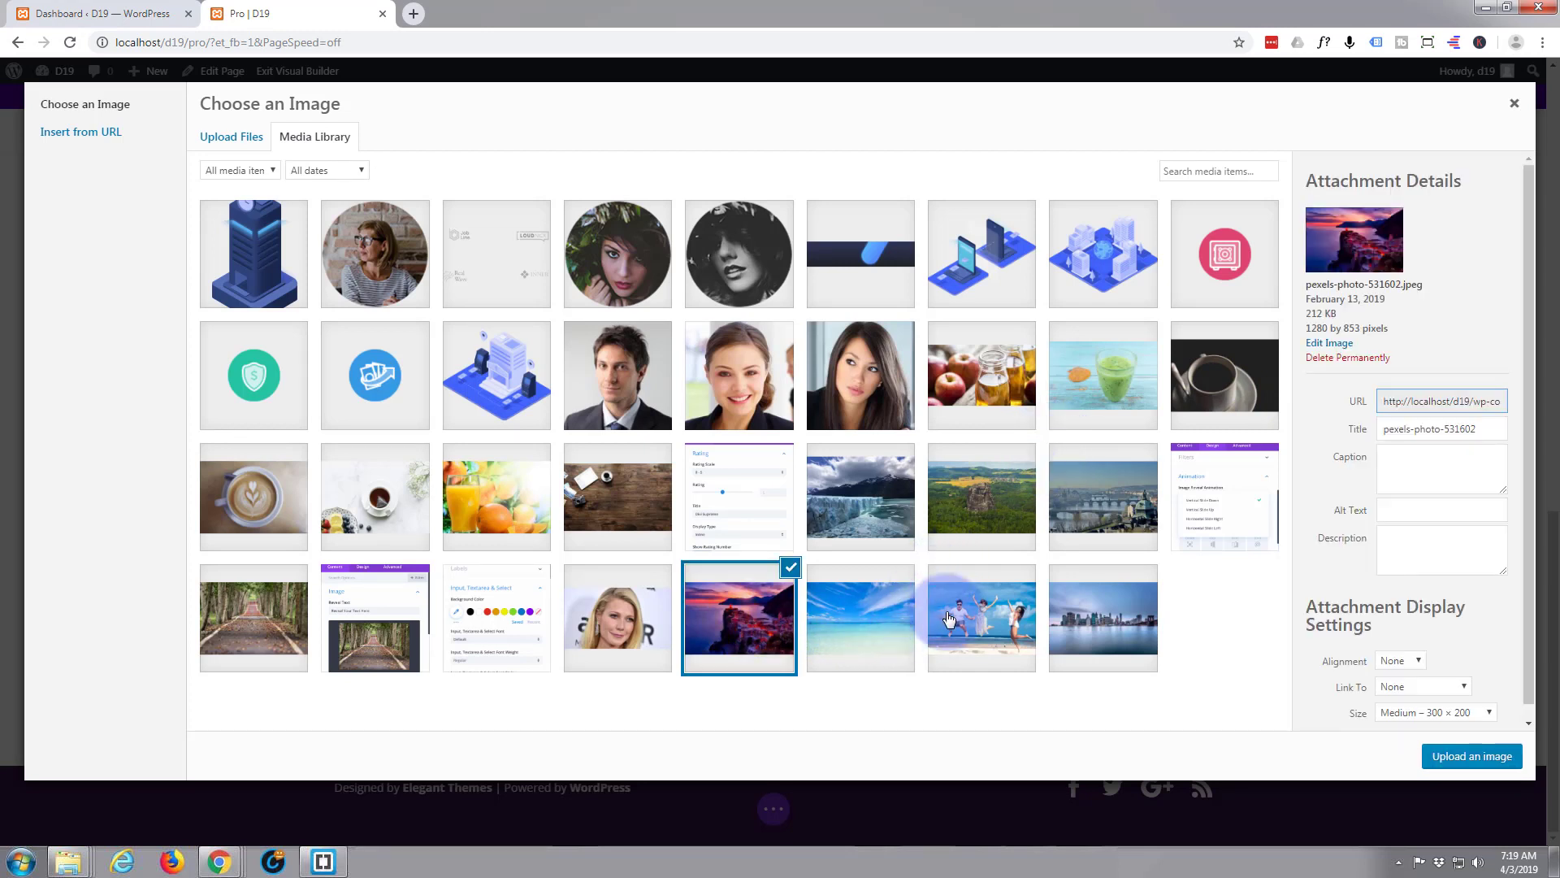
pyautogui.click(1474, 756)
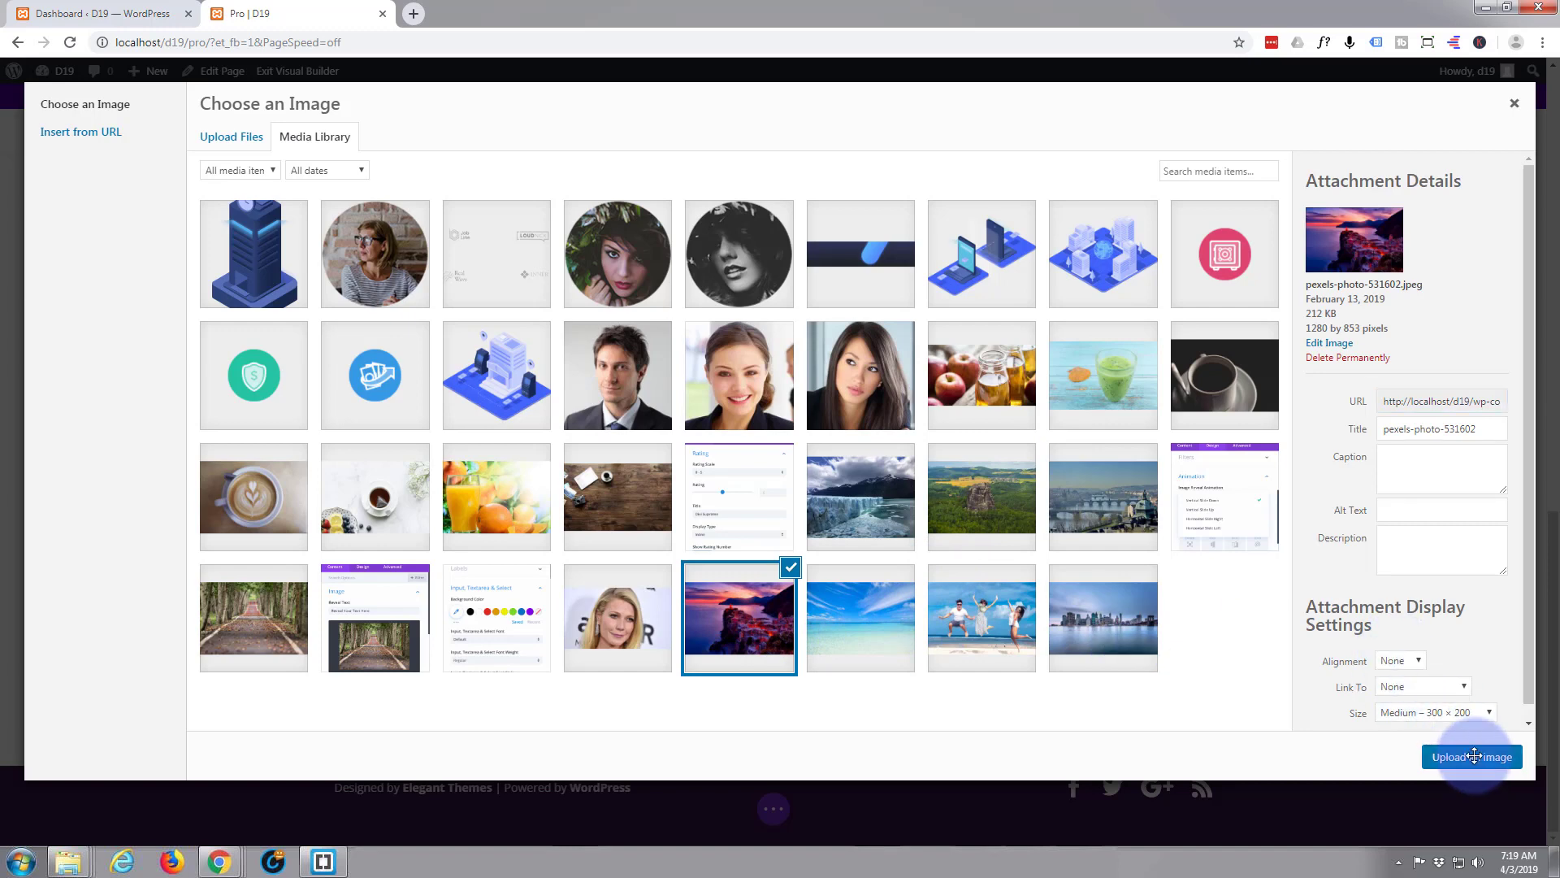
pyautogui.click(1207, 648)
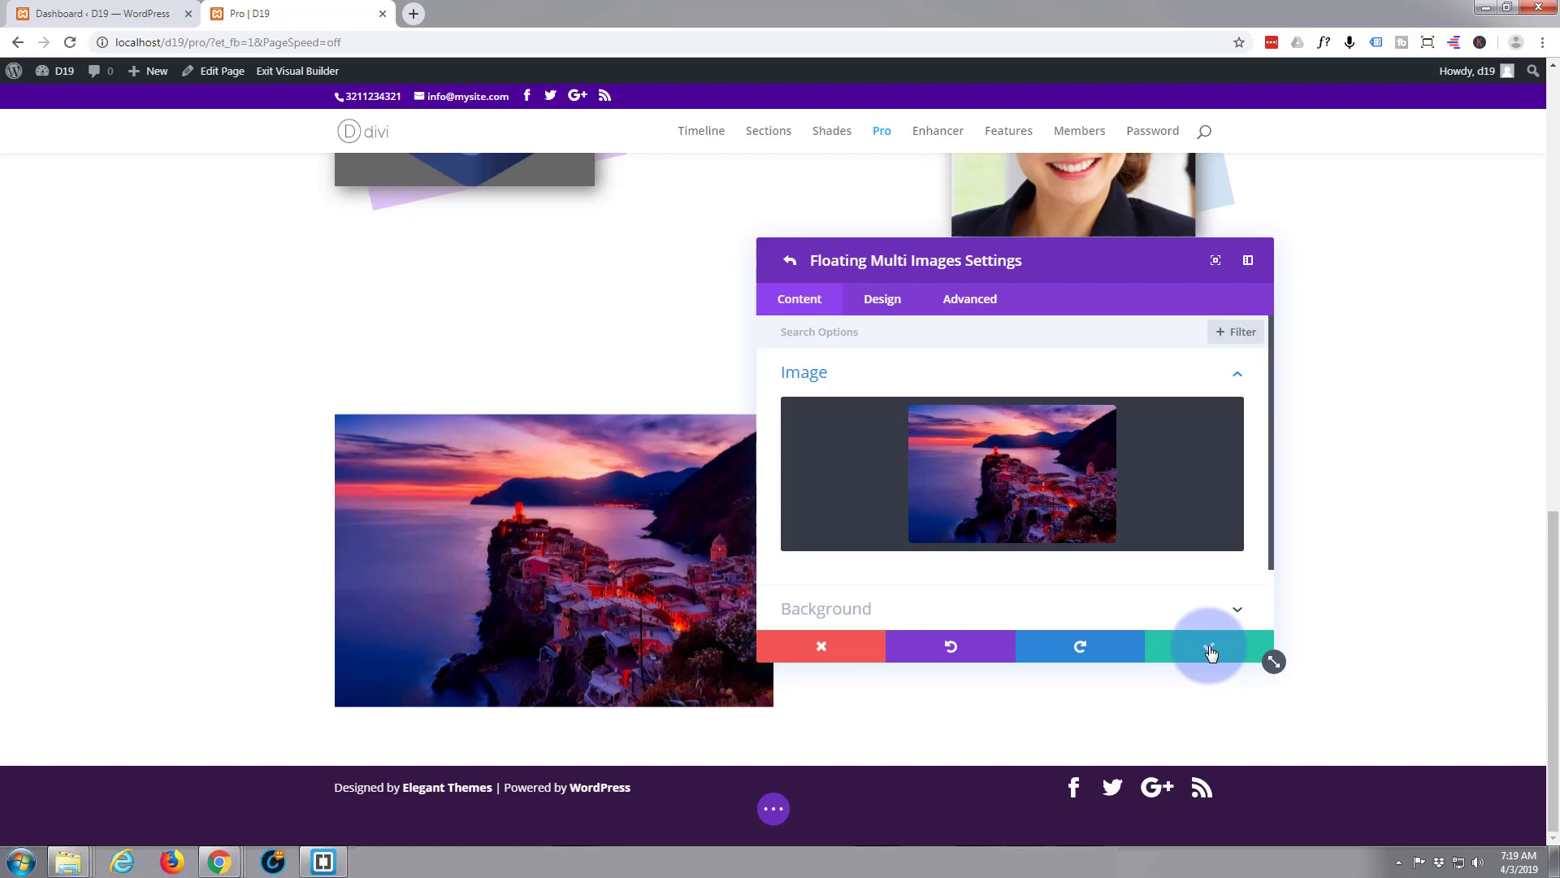
# Save the first item and add a second image item with the turquoise beach photo.
pyautogui.click(1210, 652)
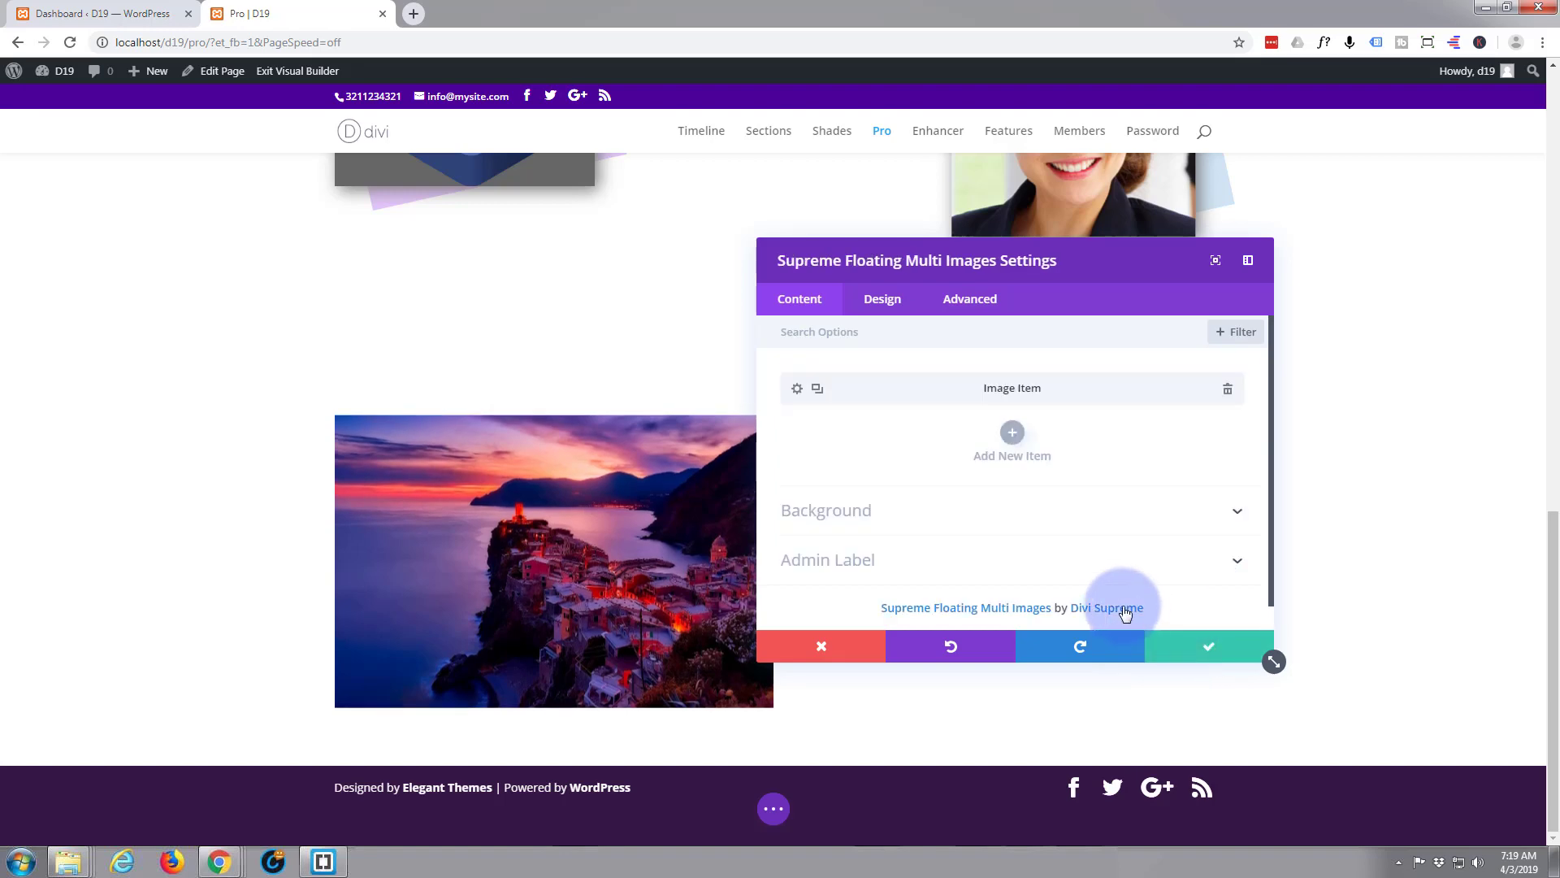
pyautogui.click(1011, 437)
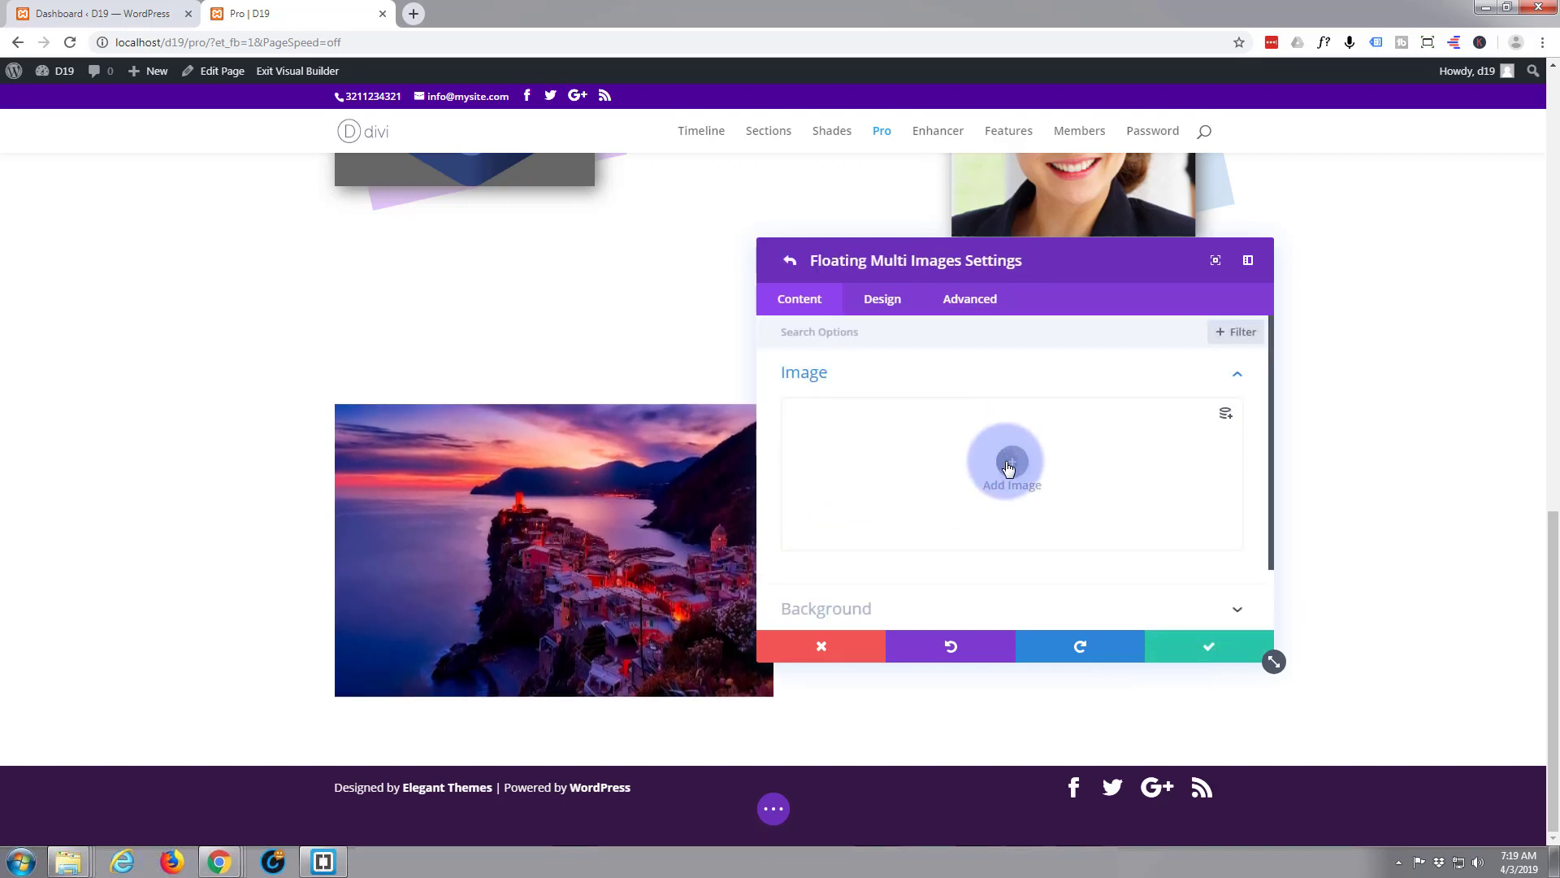
pyautogui.click(1009, 469)
pyautogui.click(860, 620)
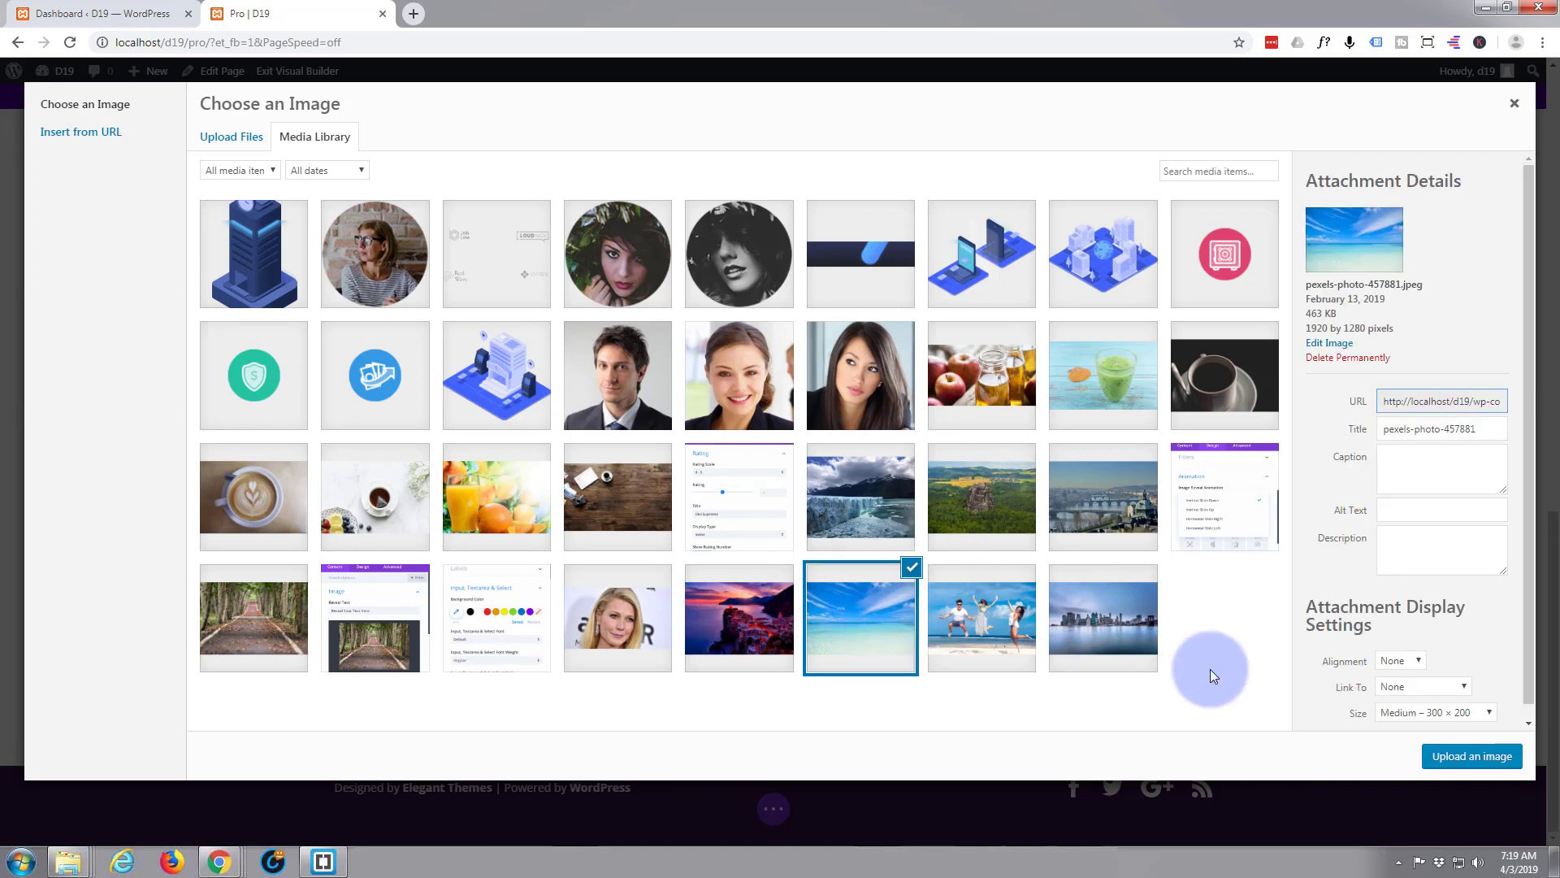
pyautogui.click(1487, 754)
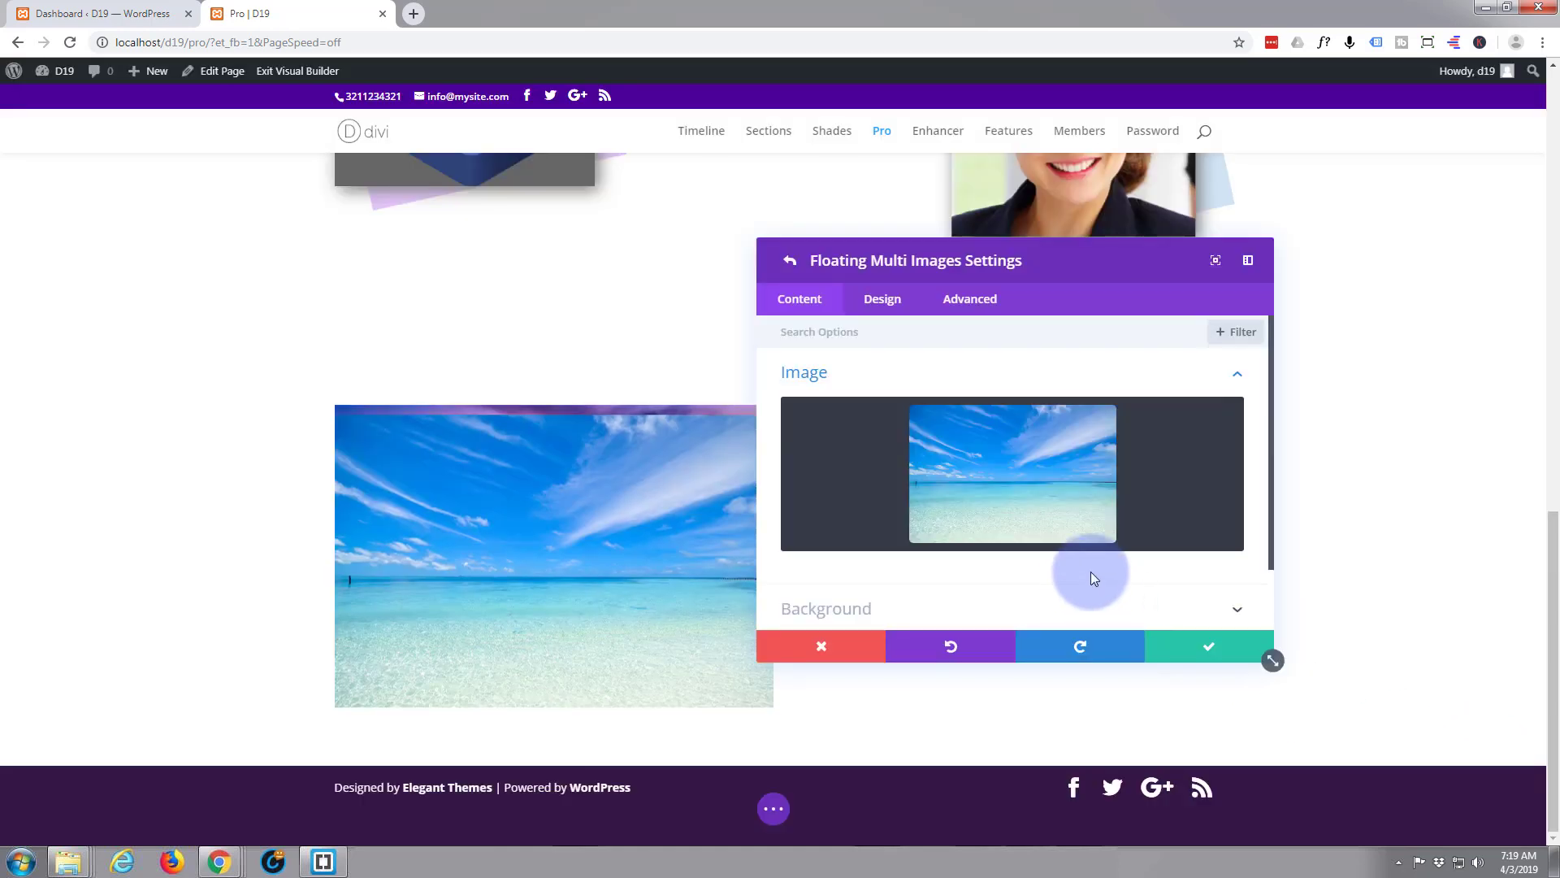
pyautogui.click(1223, 654)
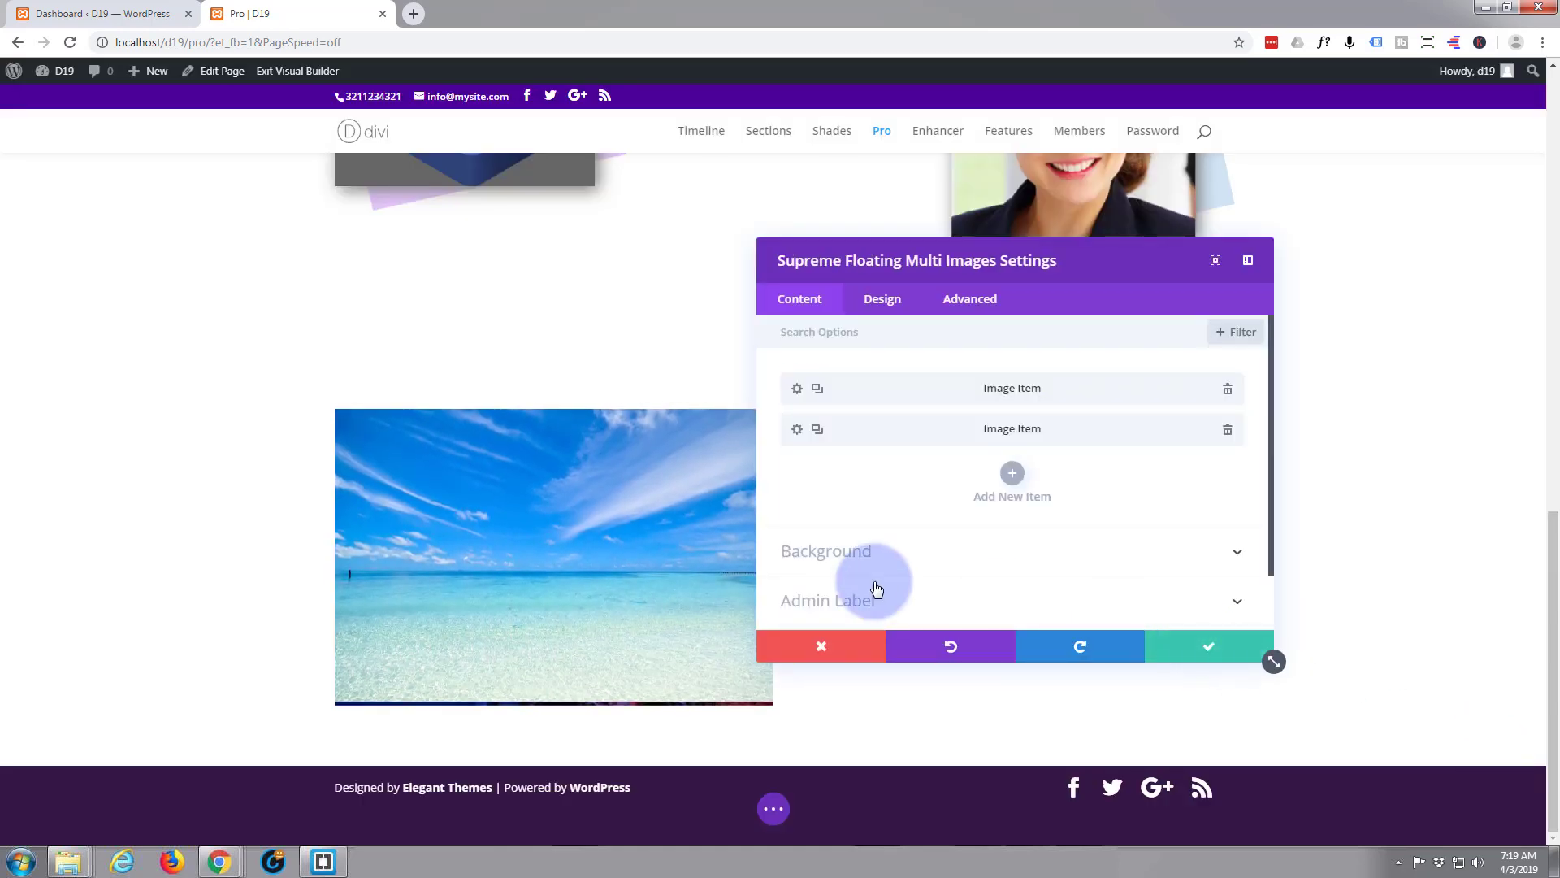
# Add a third image item with the photo of people jumping on the beach.
pyautogui.click(1012, 473)
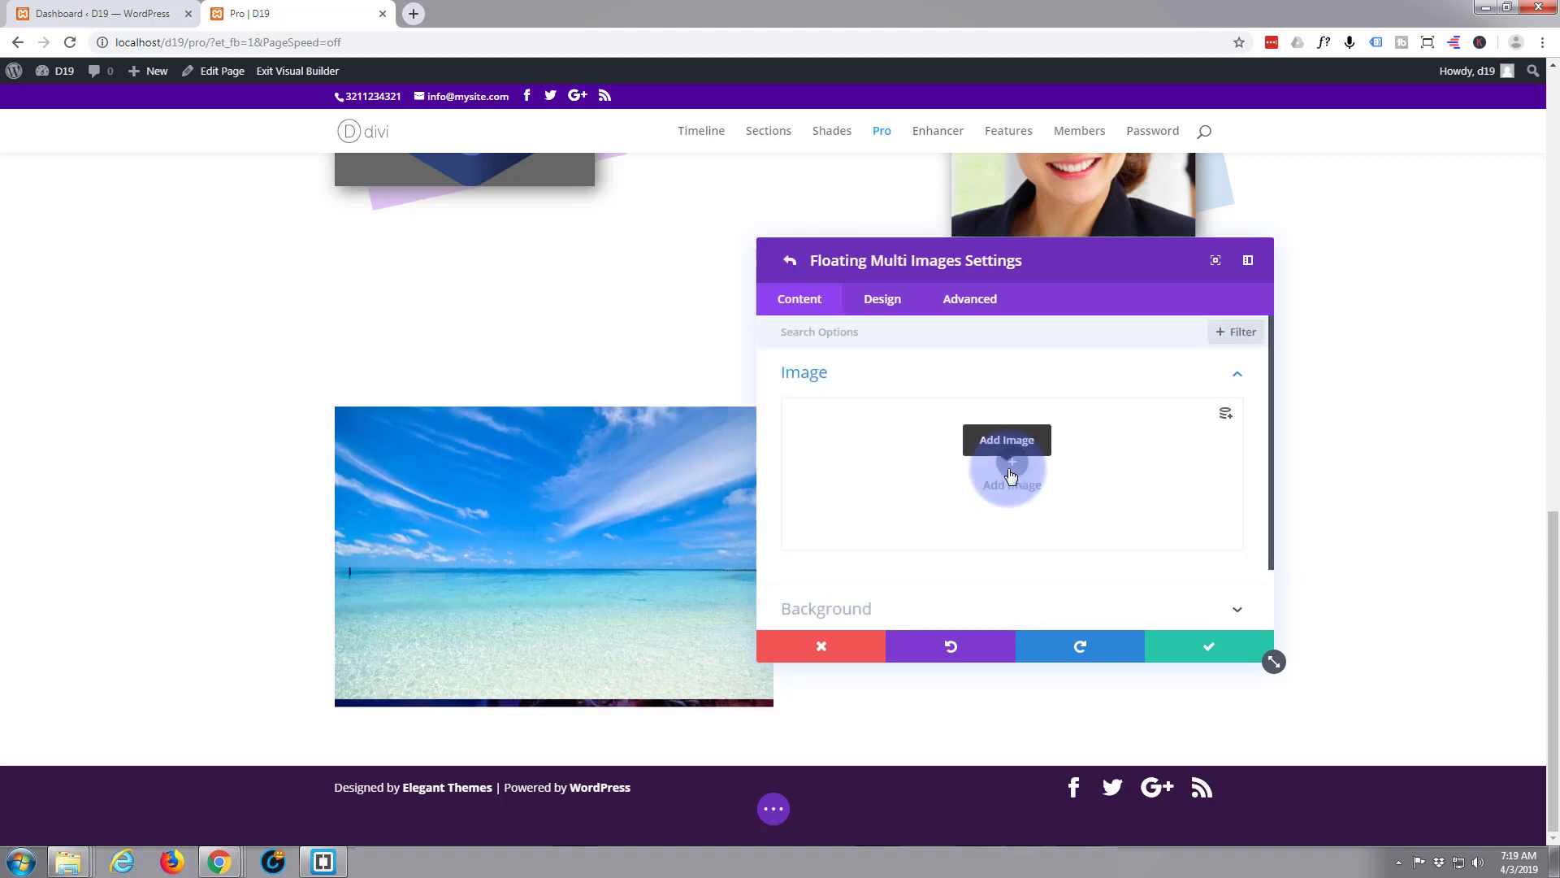
pyautogui.click(1012, 475)
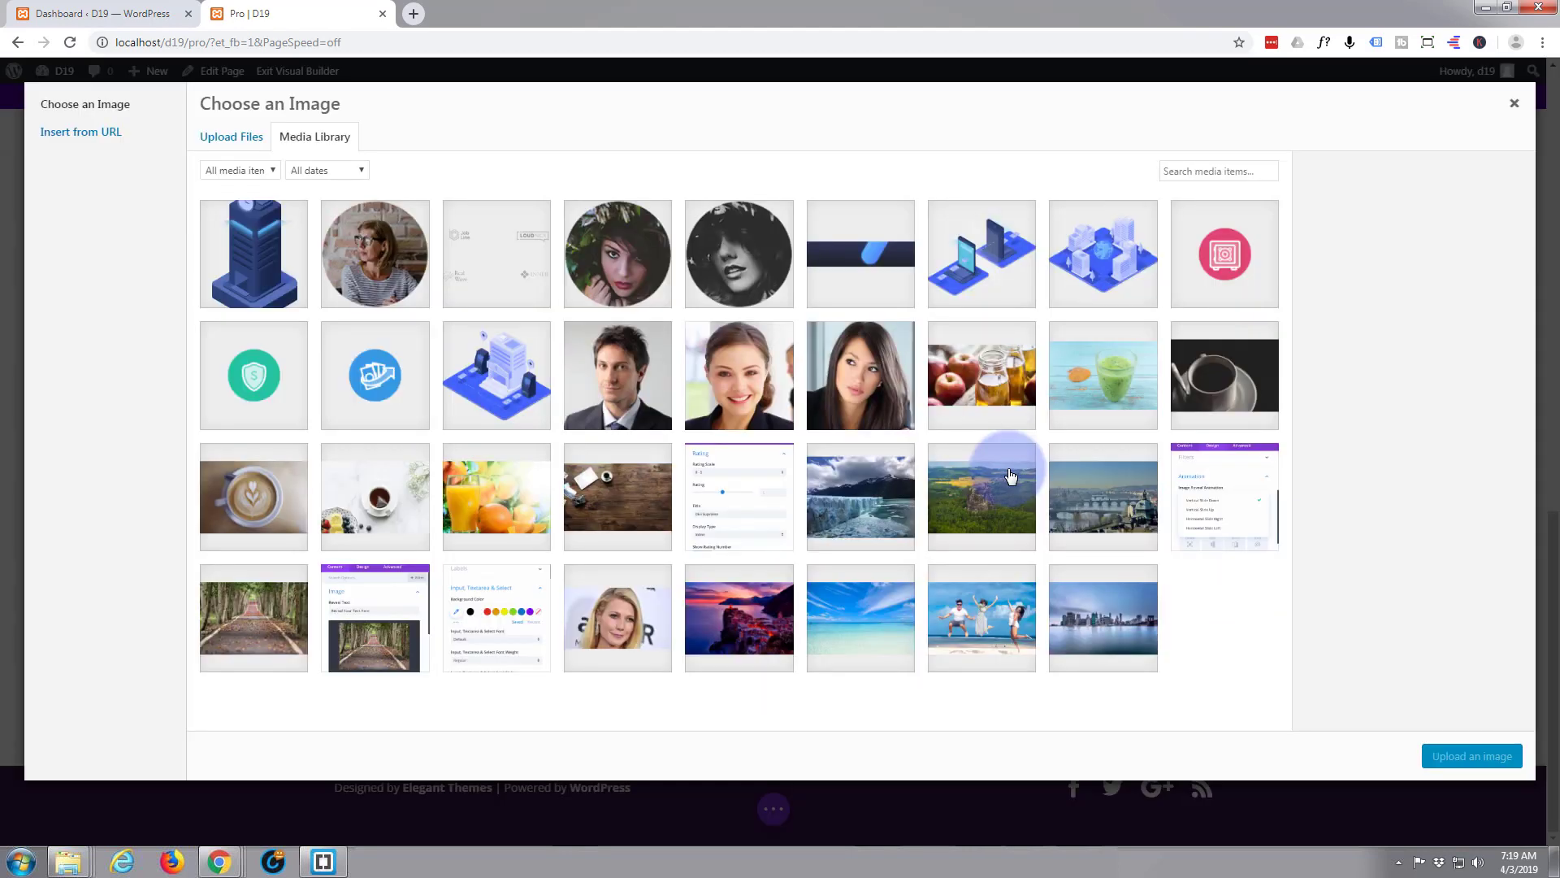
pyautogui.click(985, 631)
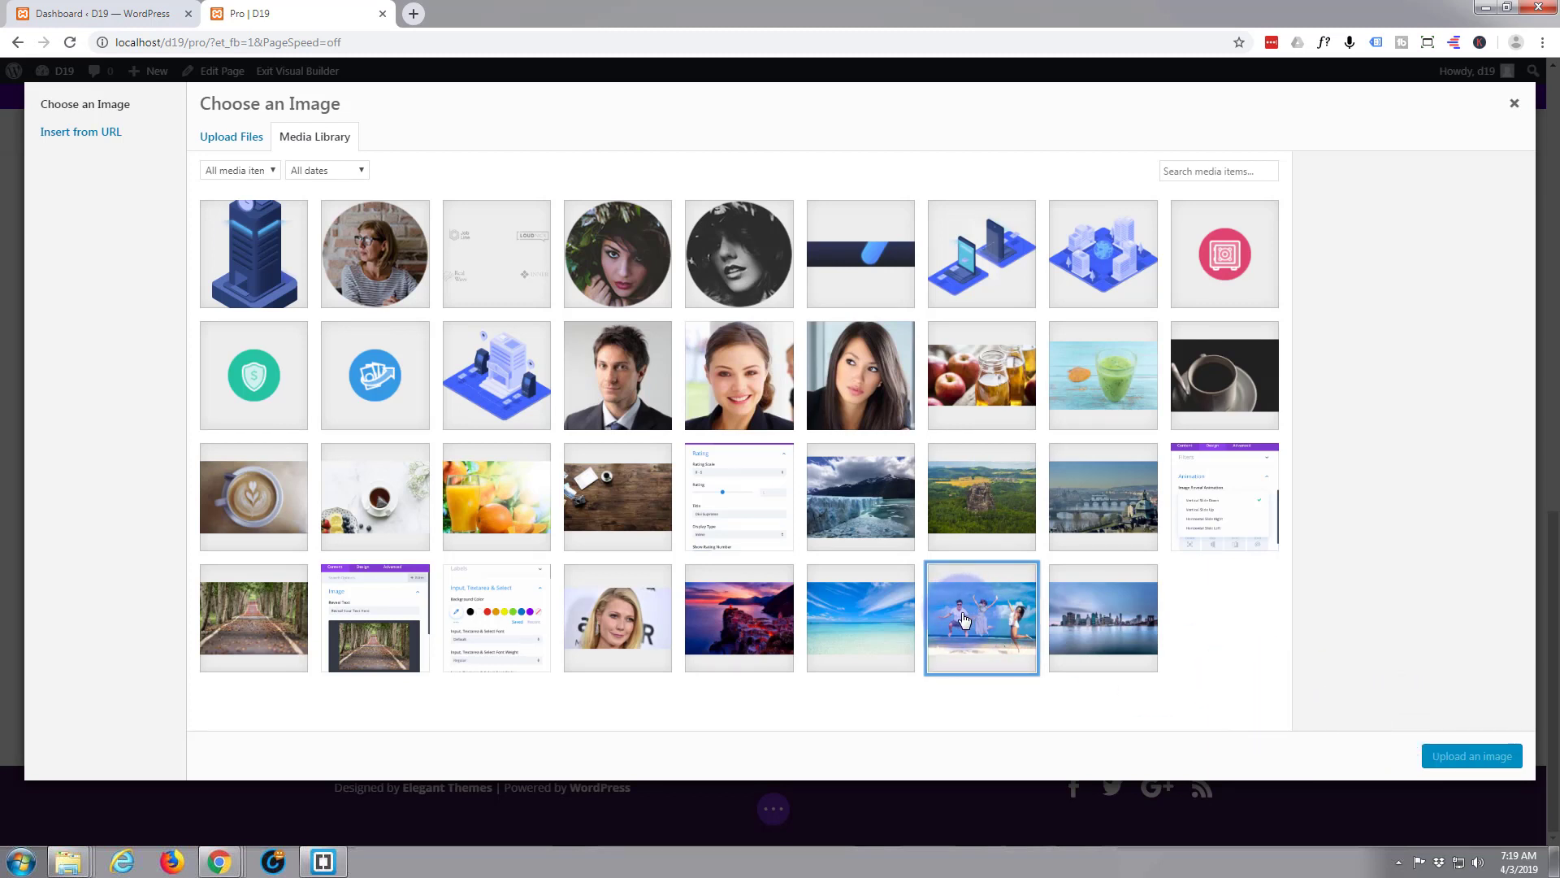
pyautogui.click(964, 620)
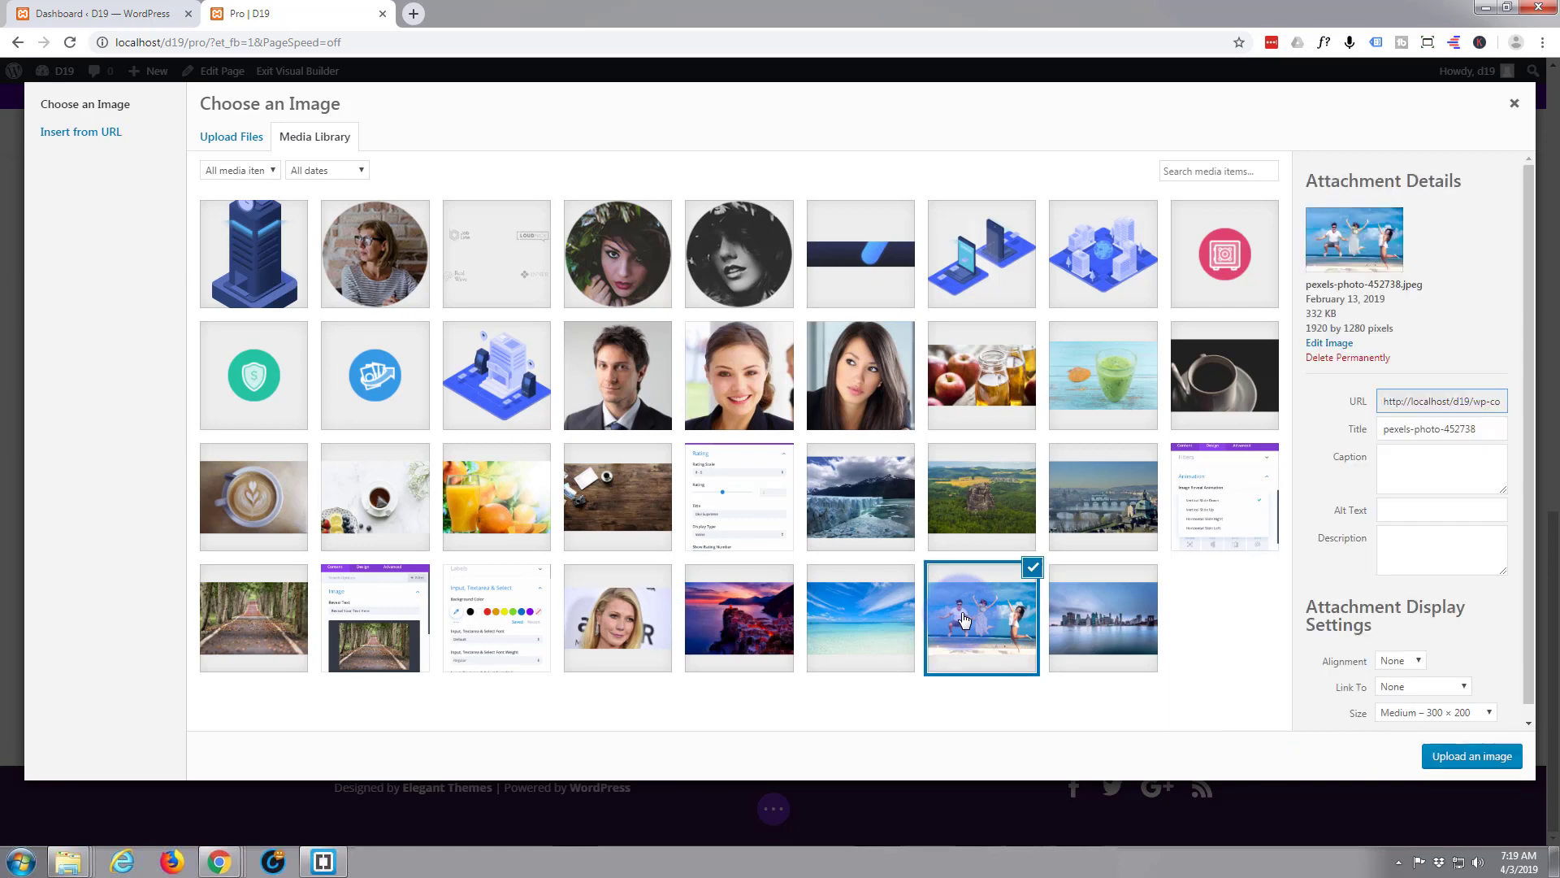
pyautogui.click(1460, 757)
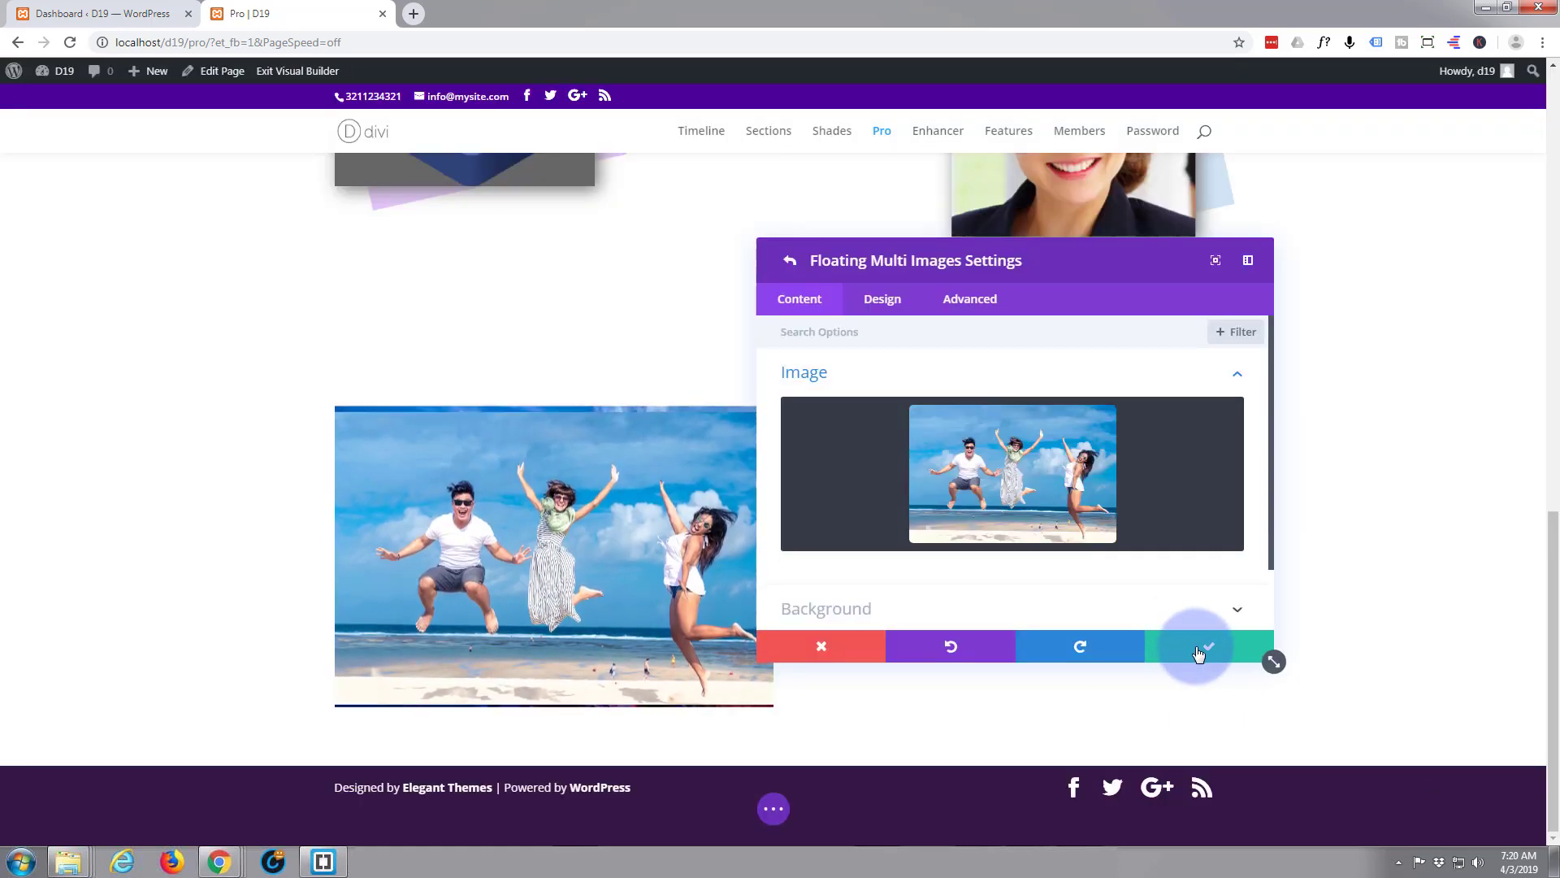
pyautogui.click(1198, 654)
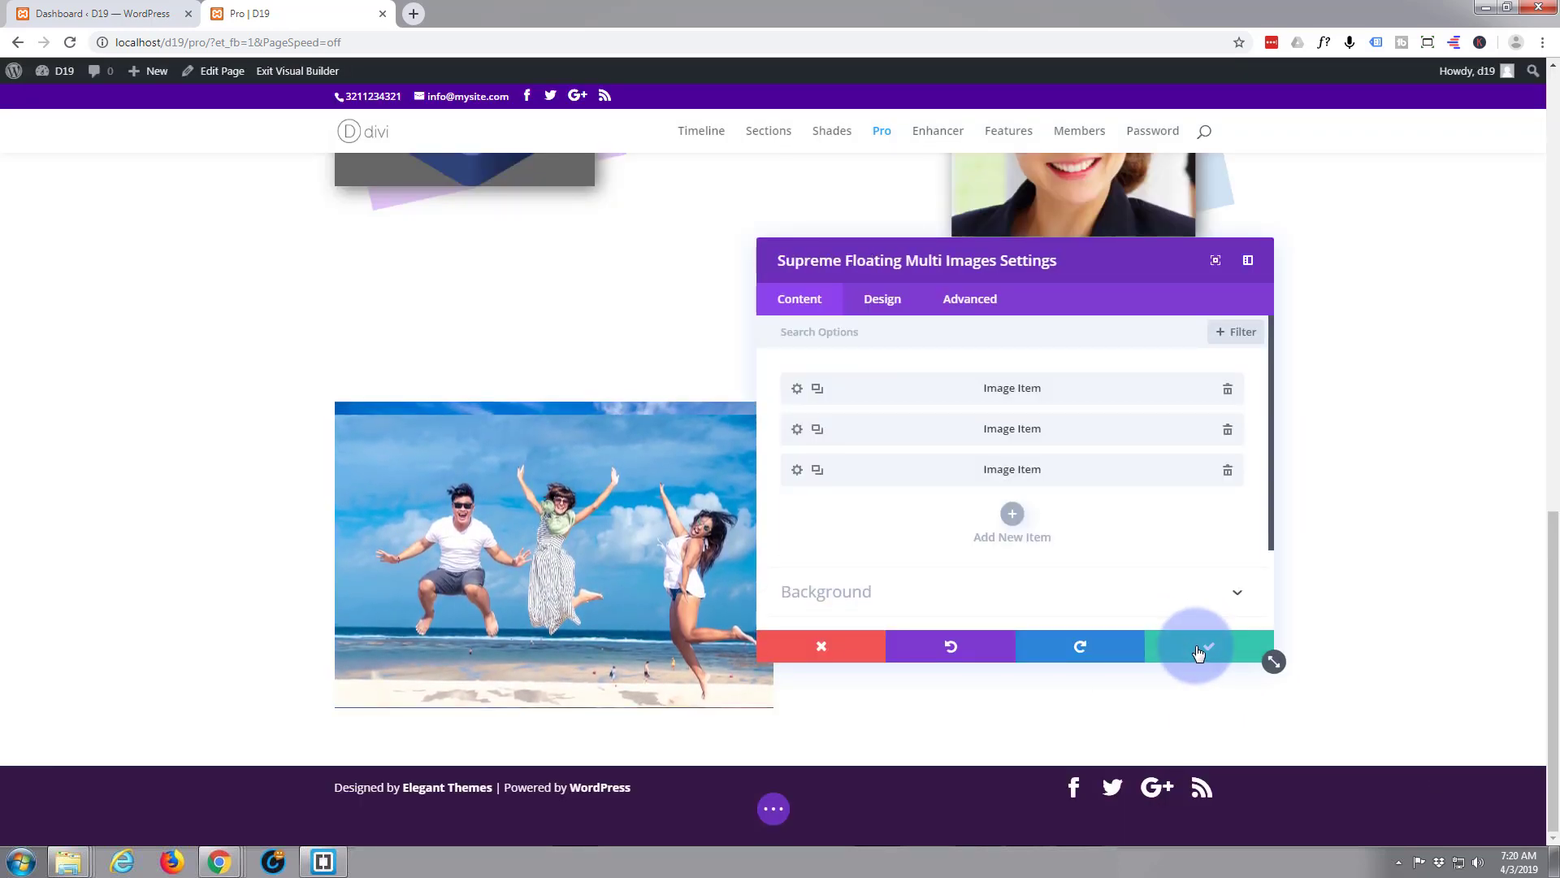
# Add a fourth image item using the city skyline picture.
pyautogui.click(1005, 517)
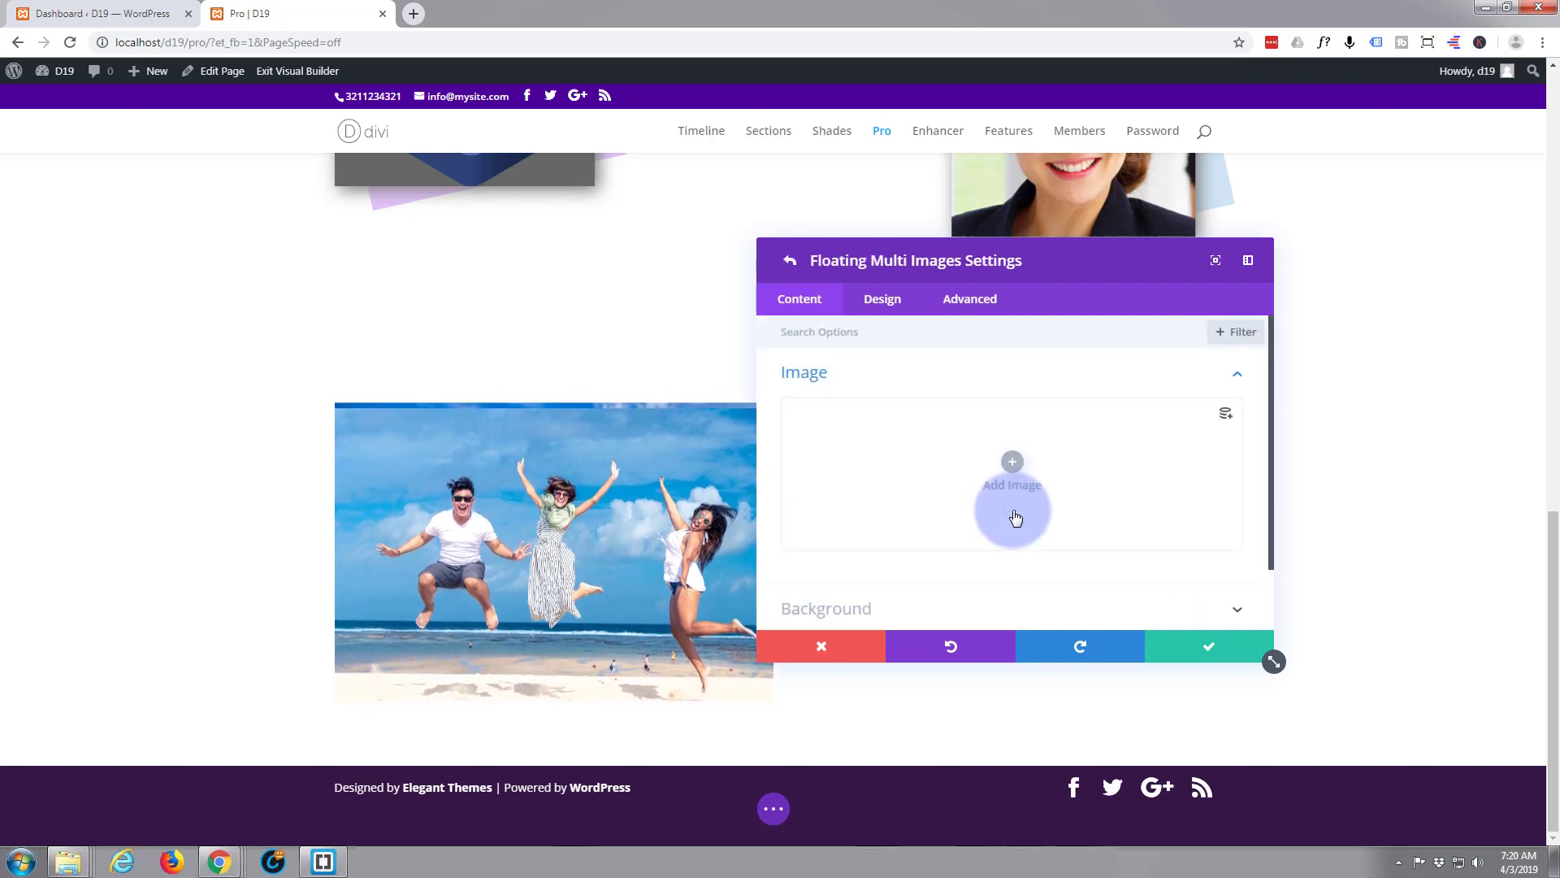
pyautogui.click(1011, 467)
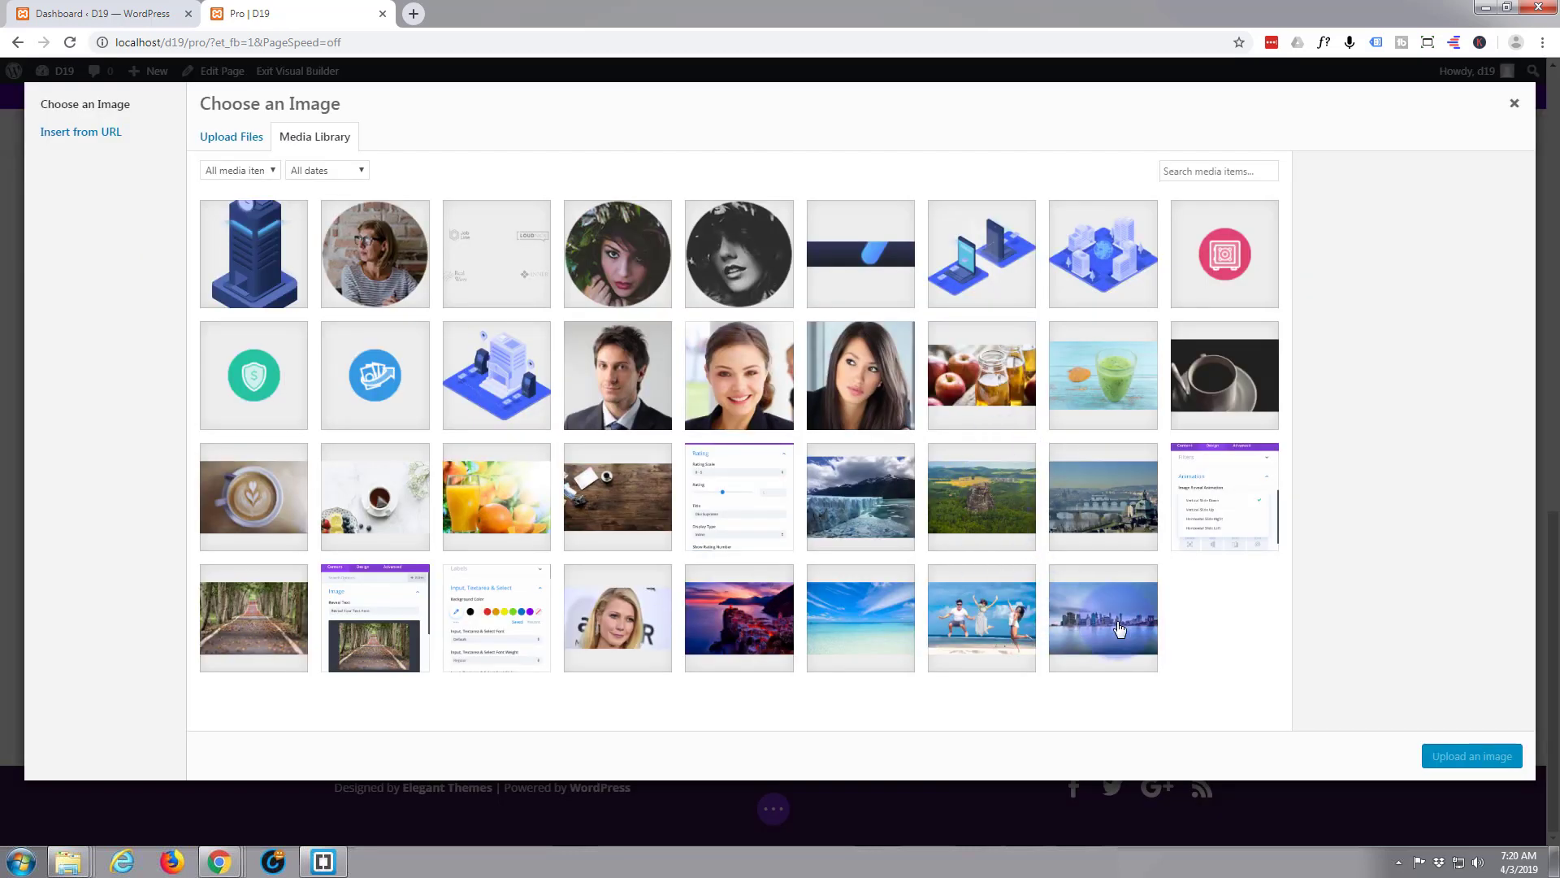
pyautogui.click(1120, 628)
pyautogui.click(1469, 756)
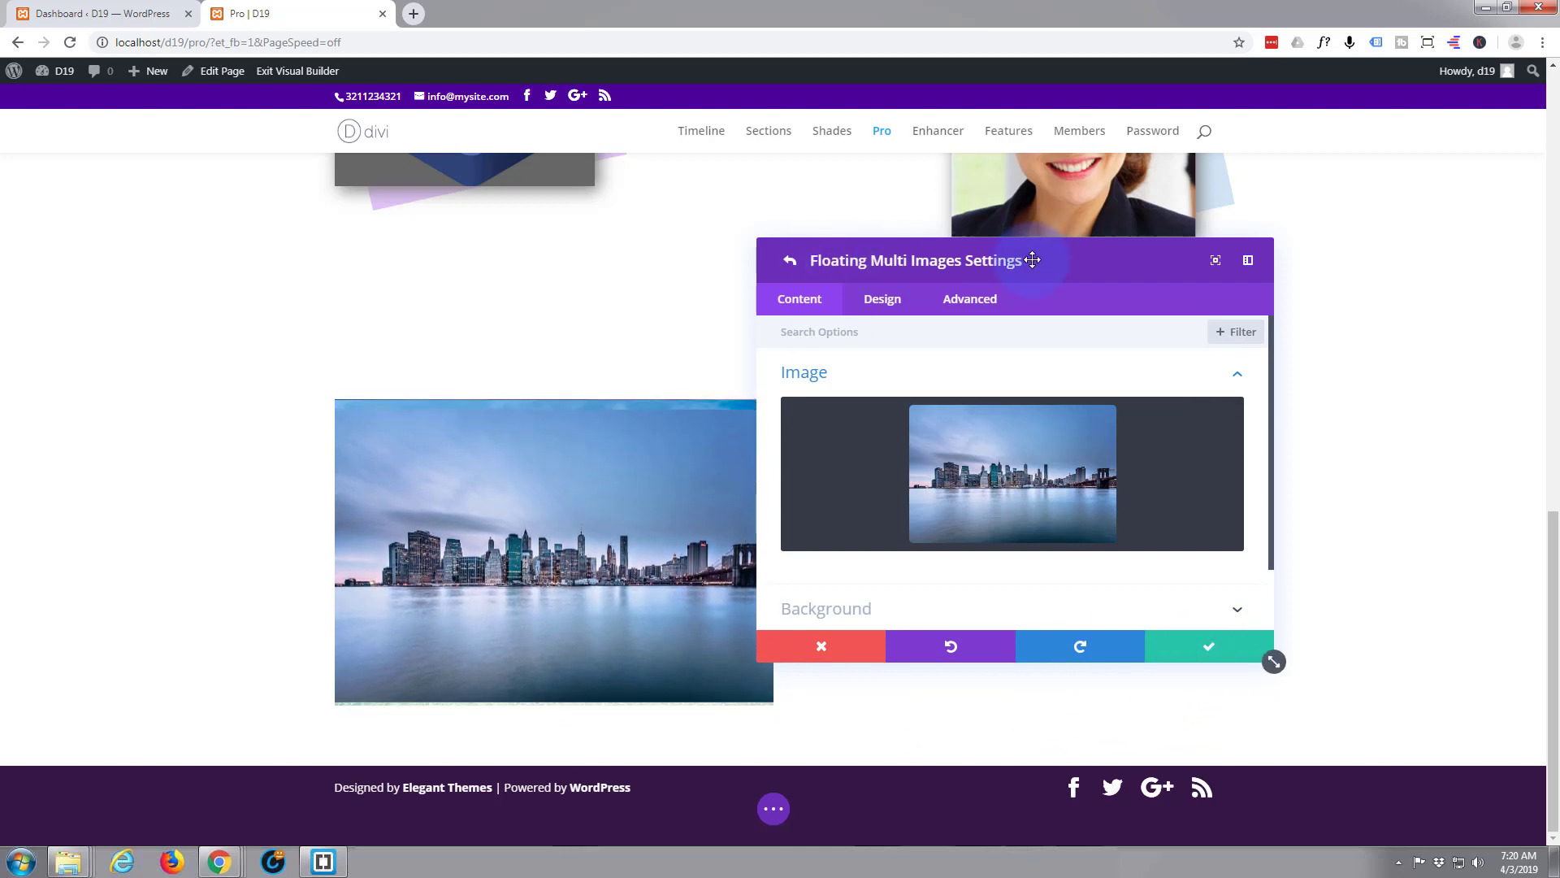
# Narrow the settings panel and move it to the page's top-right corner.
pyautogui.moveTo(1031, 258); pyautogui.dragTo(1152, 203)
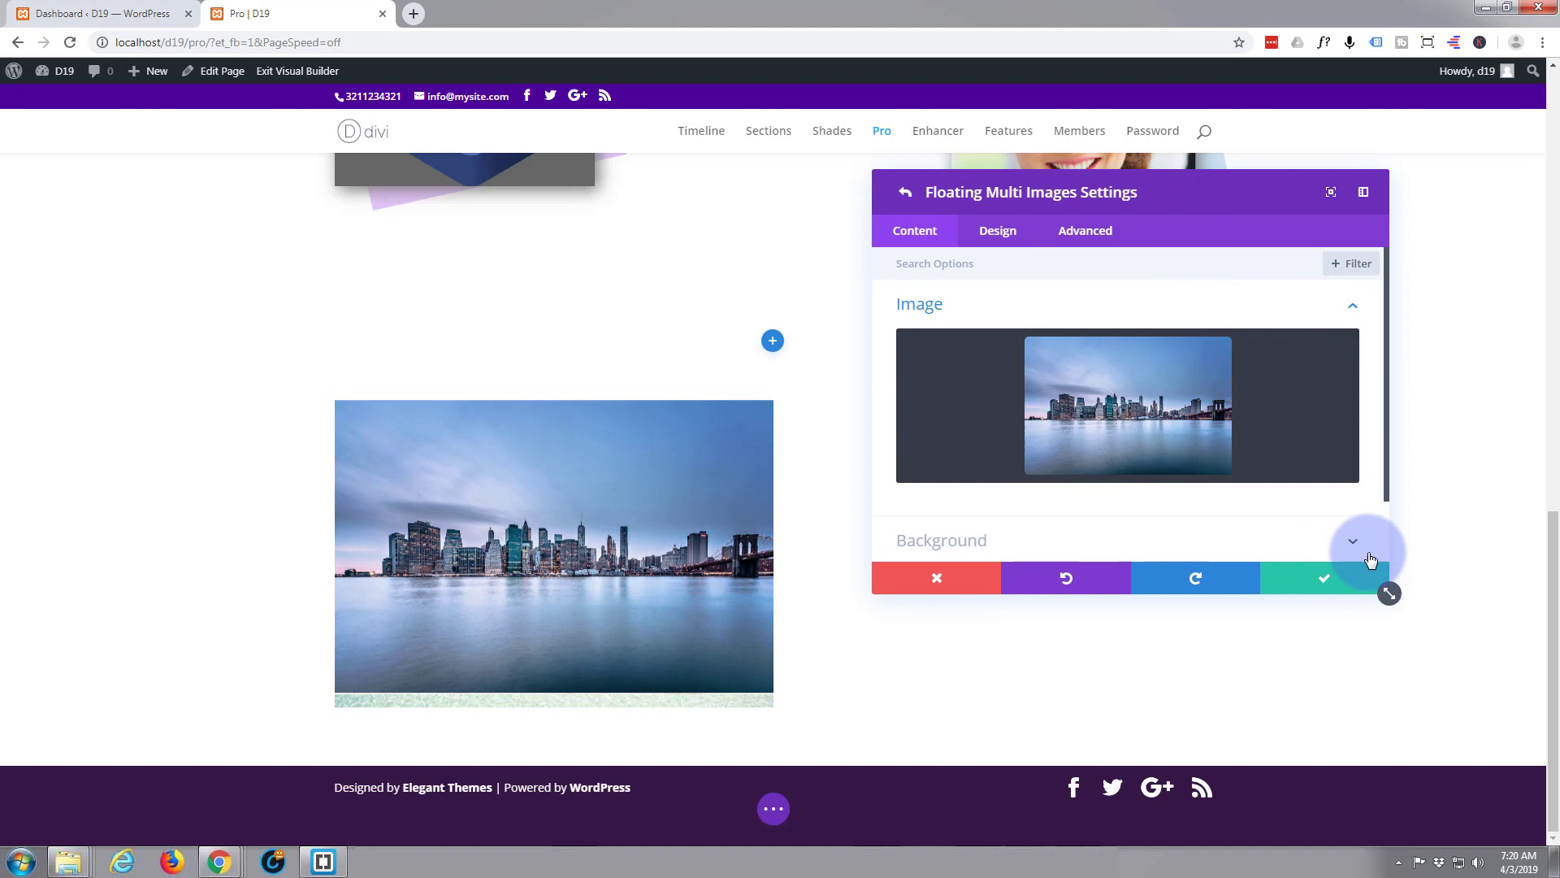
pyautogui.moveTo(1387, 586); pyautogui.dragTo(1211, 605)
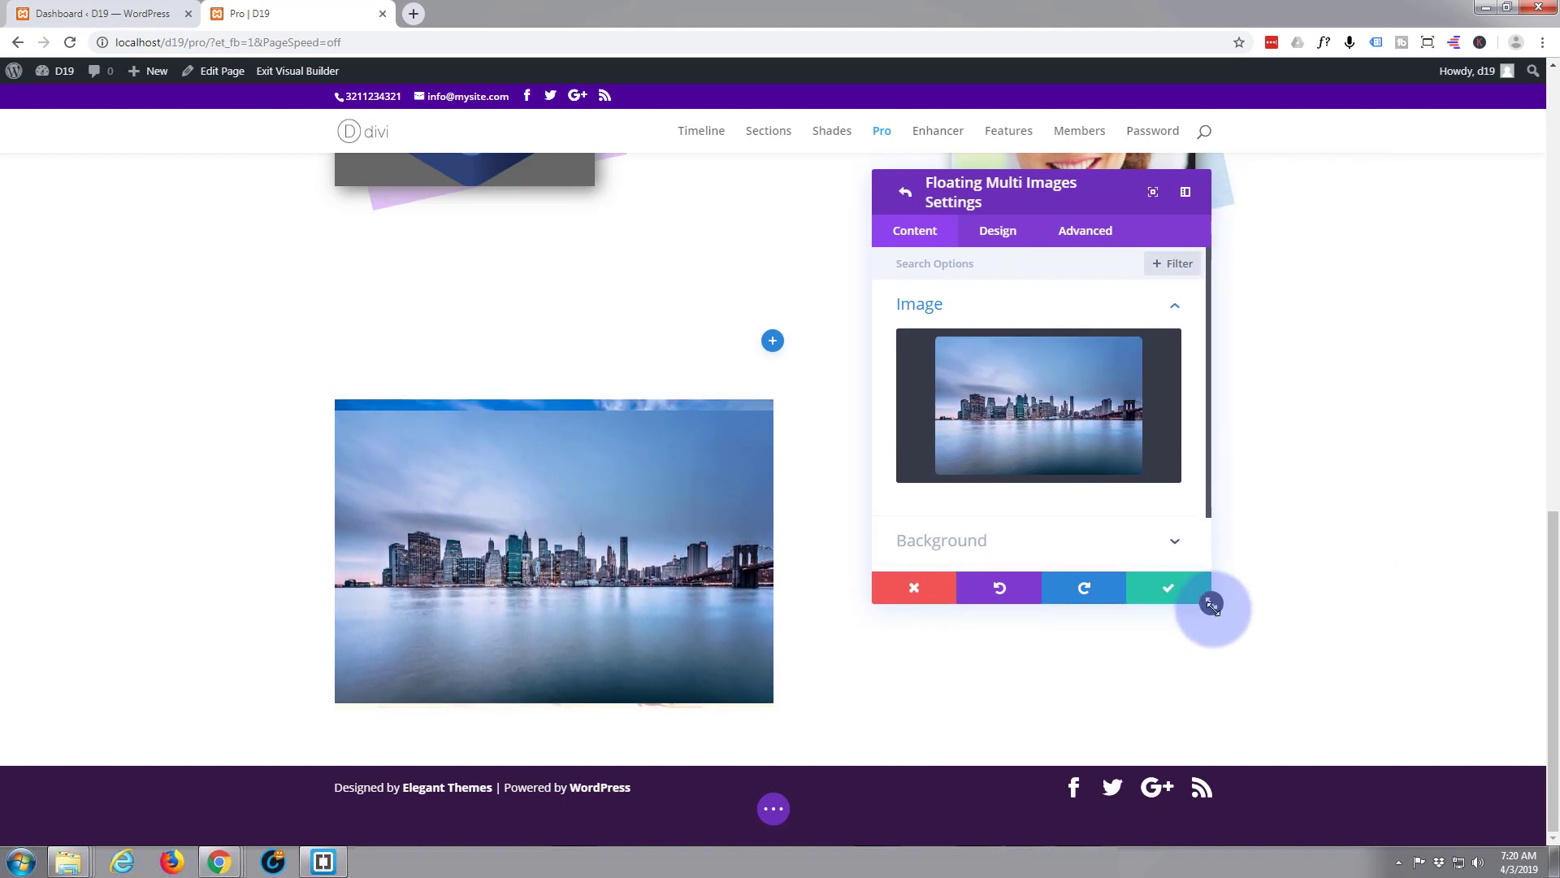
pyautogui.moveTo(1081, 192); pyautogui.dragTo(1352, 86)
# Set the skyline image's sizing to 60% horizontal align and 17% vertical align.
pyautogui.moveTo(1280, 349)
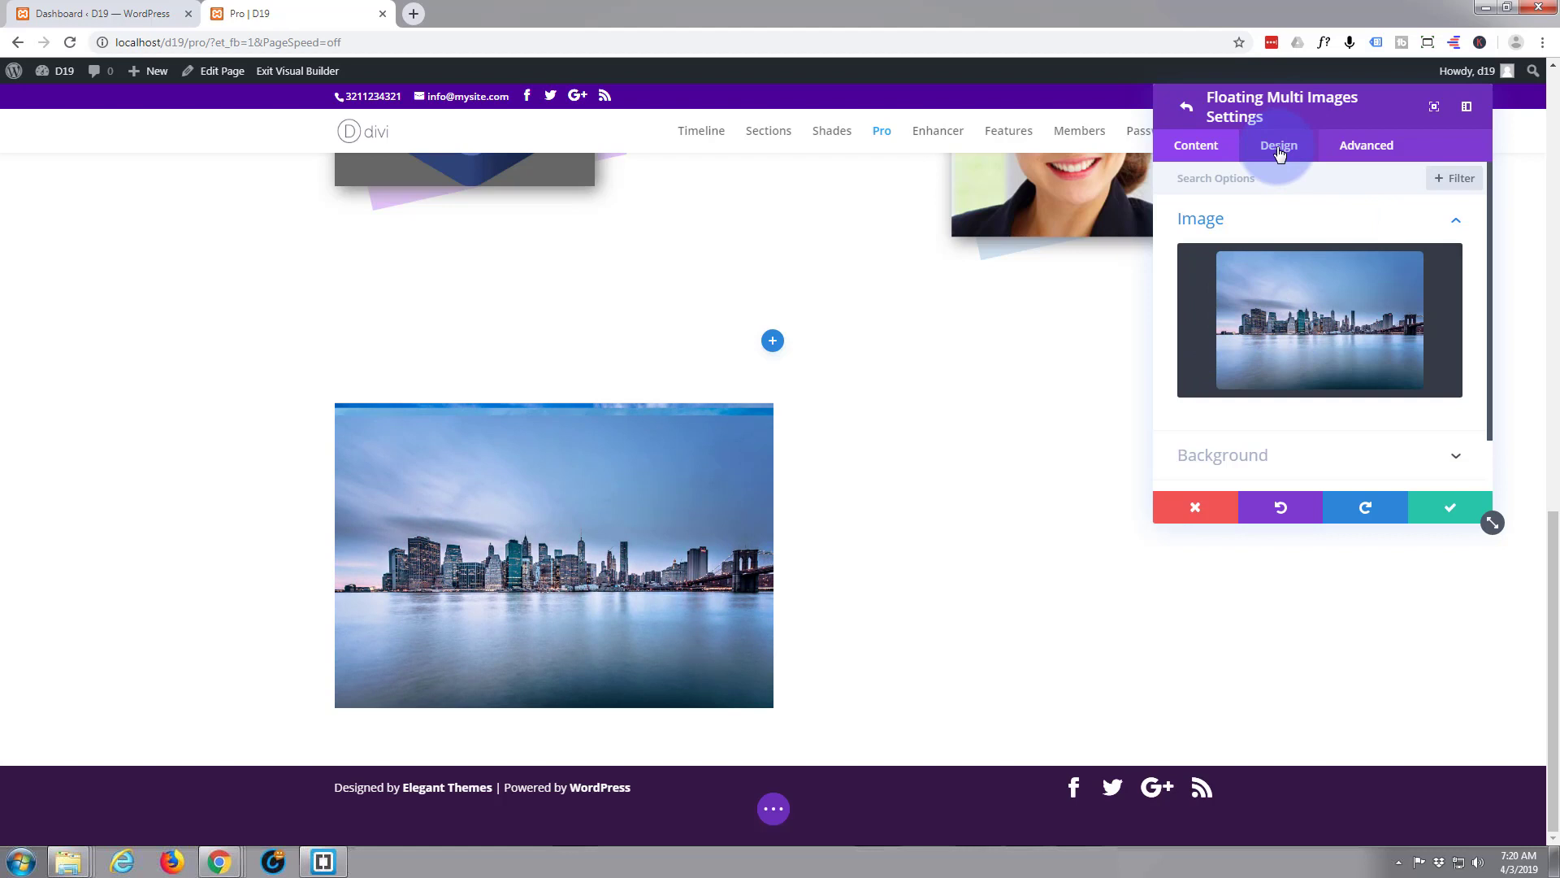
pyautogui.click(1279, 150)
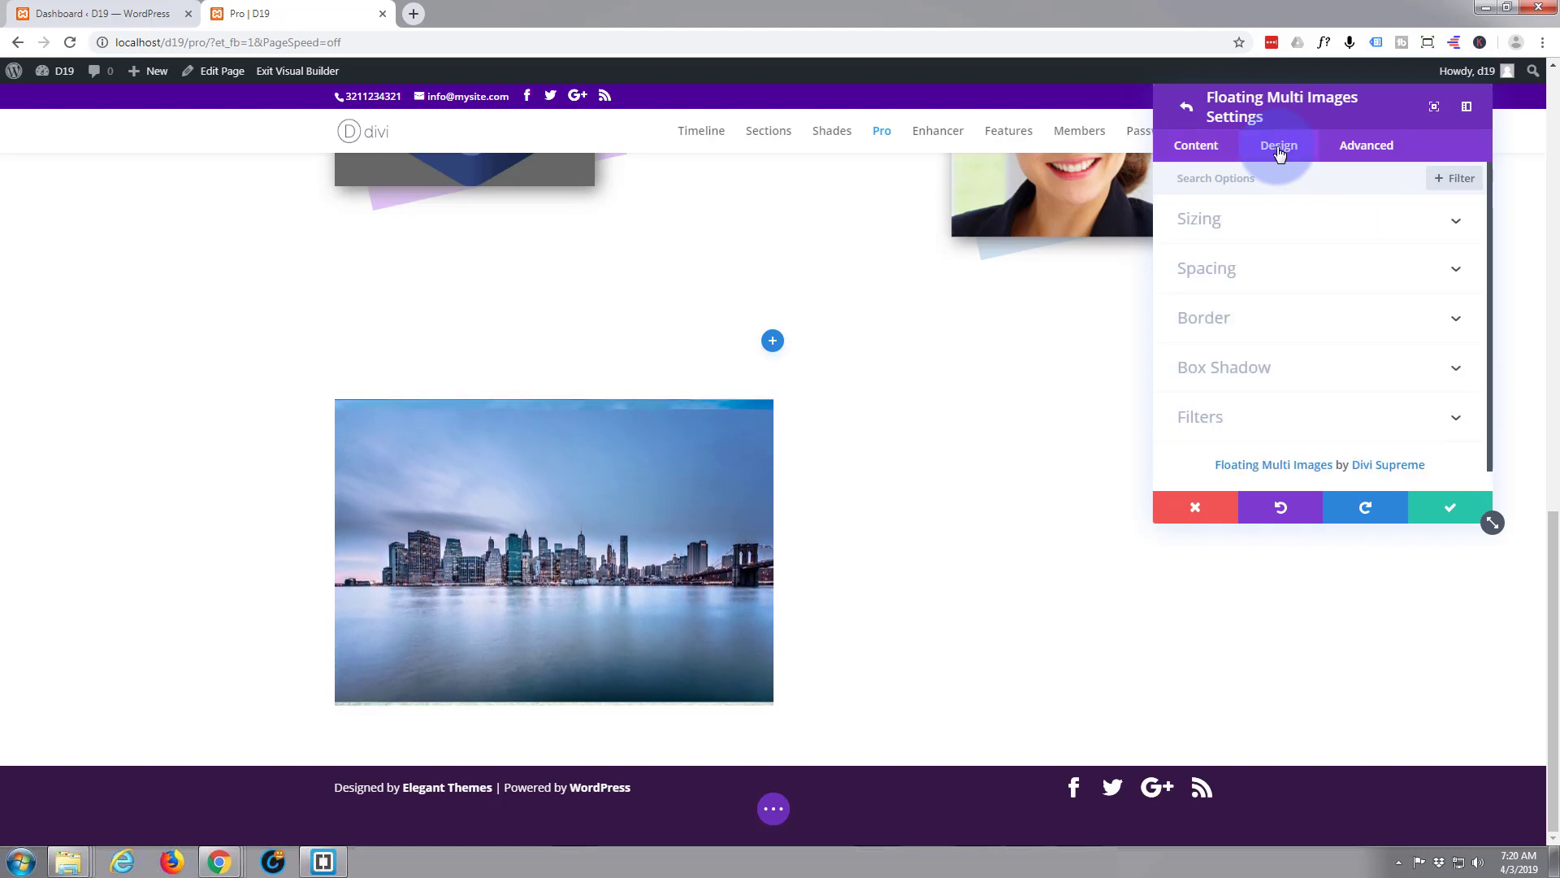
pyautogui.click(1274, 227)
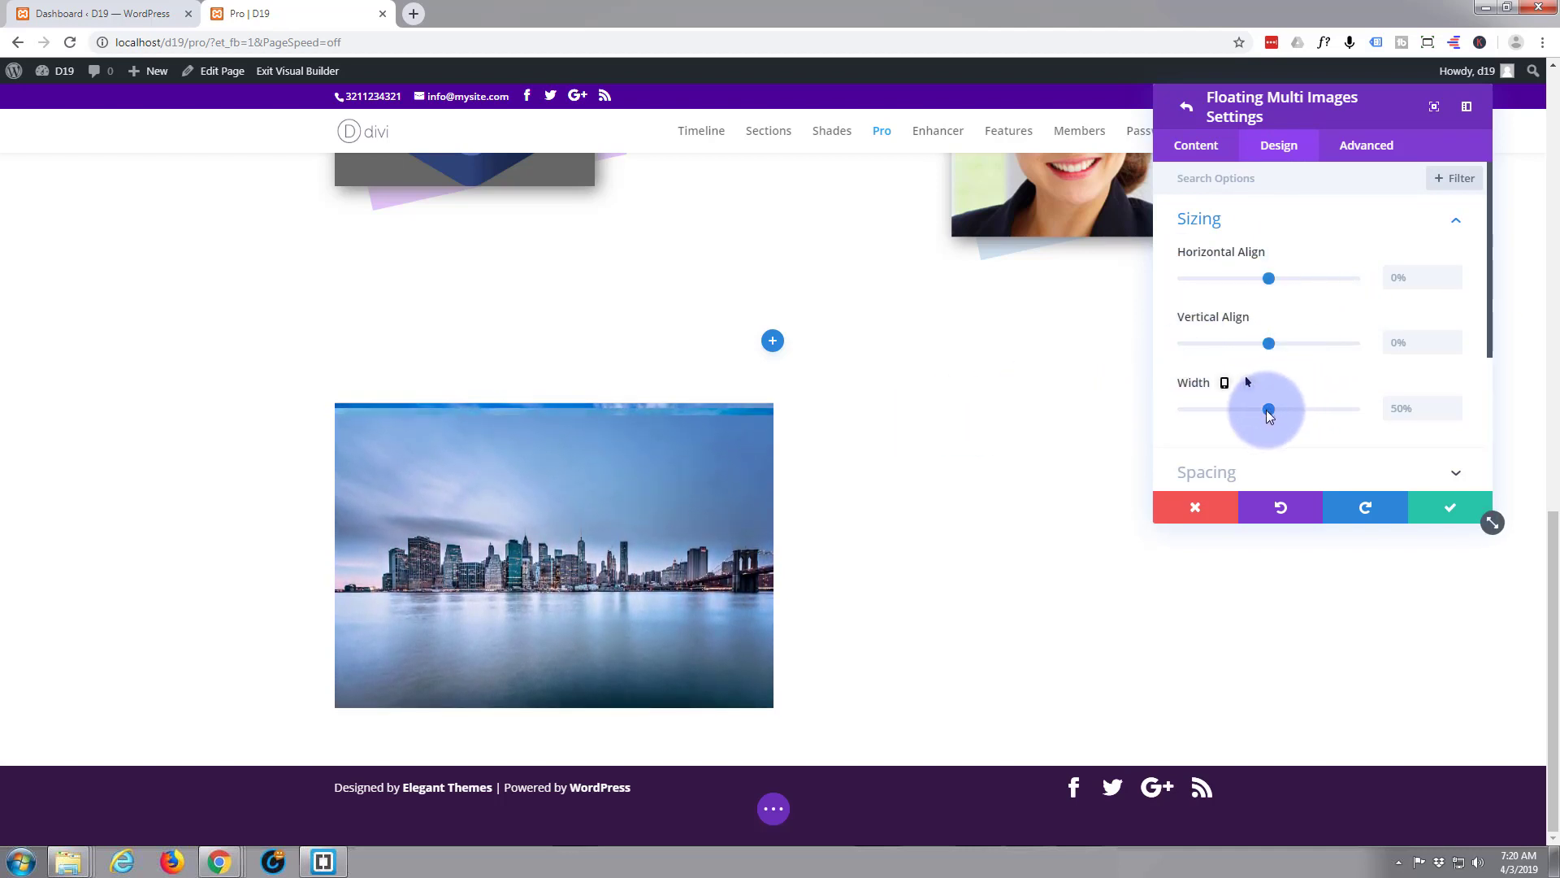
pyautogui.moveTo(1246, 413)
pyautogui.mouseDown()
pyautogui.moveTo(1338, 408)
pyautogui.moveTo(1269, 413)
pyautogui.mouseUp()
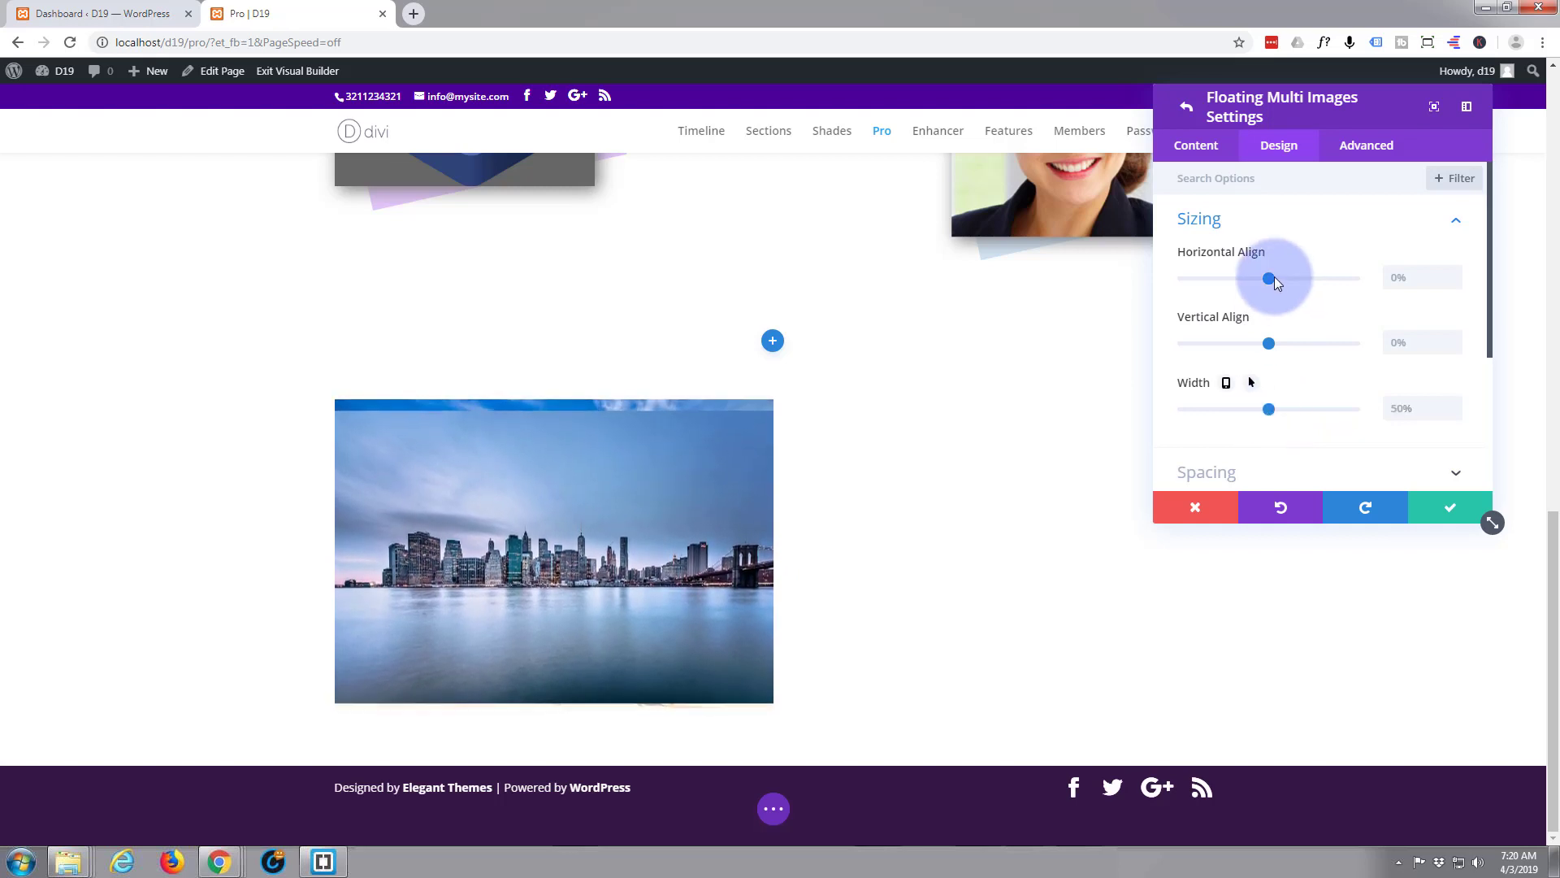
pyautogui.moveTo(1270, 276); pyautogui.dragTo(1303, 273)
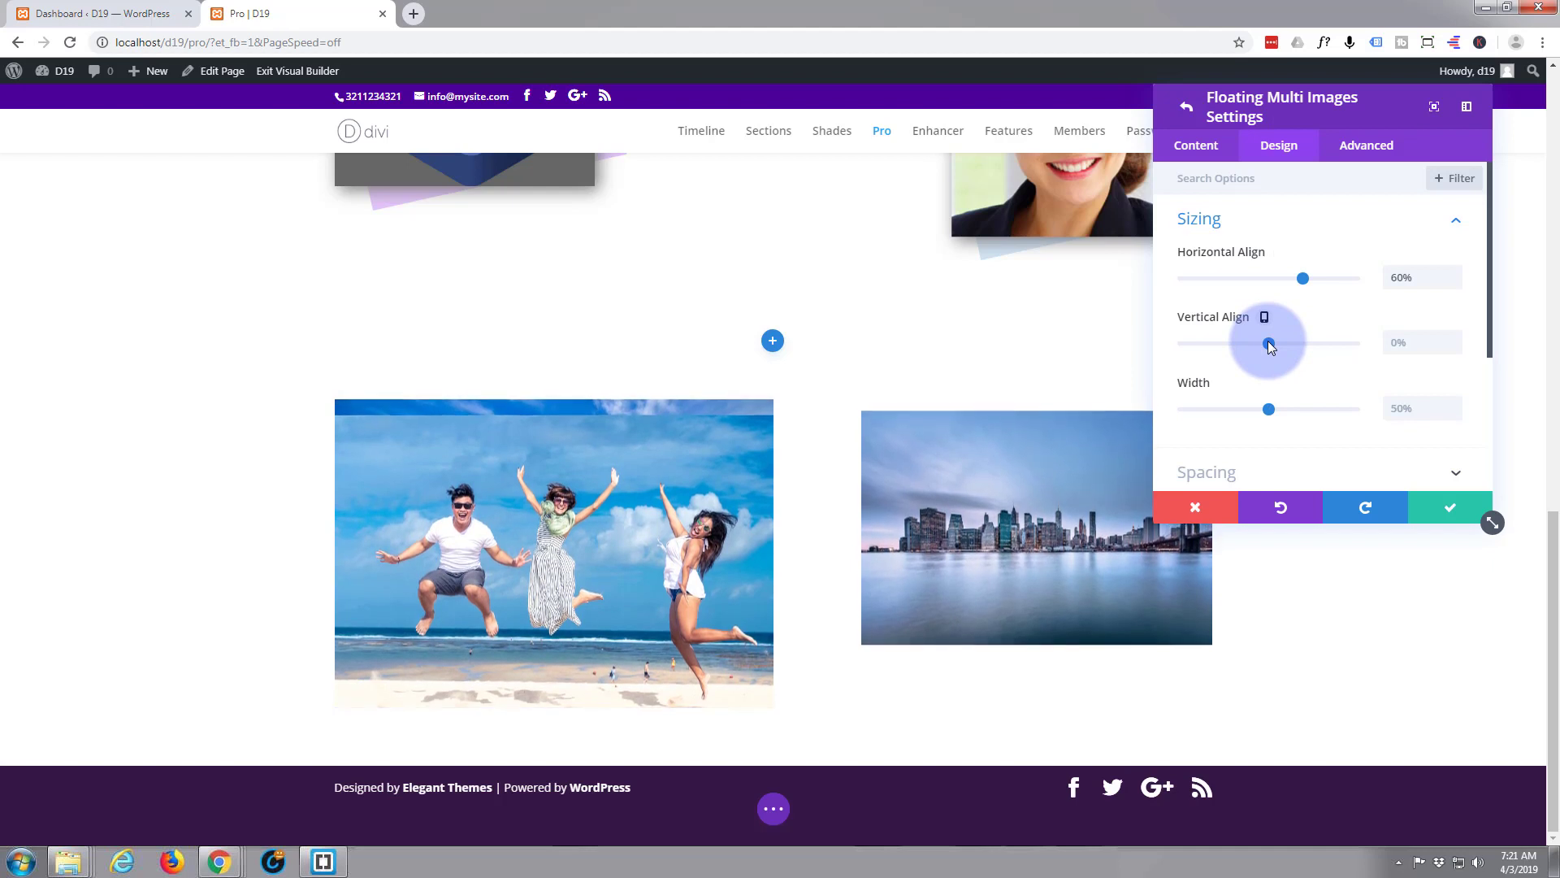
pyautogui.moveTo(1267, 340); pyautogui.dragTo(1279, 340)
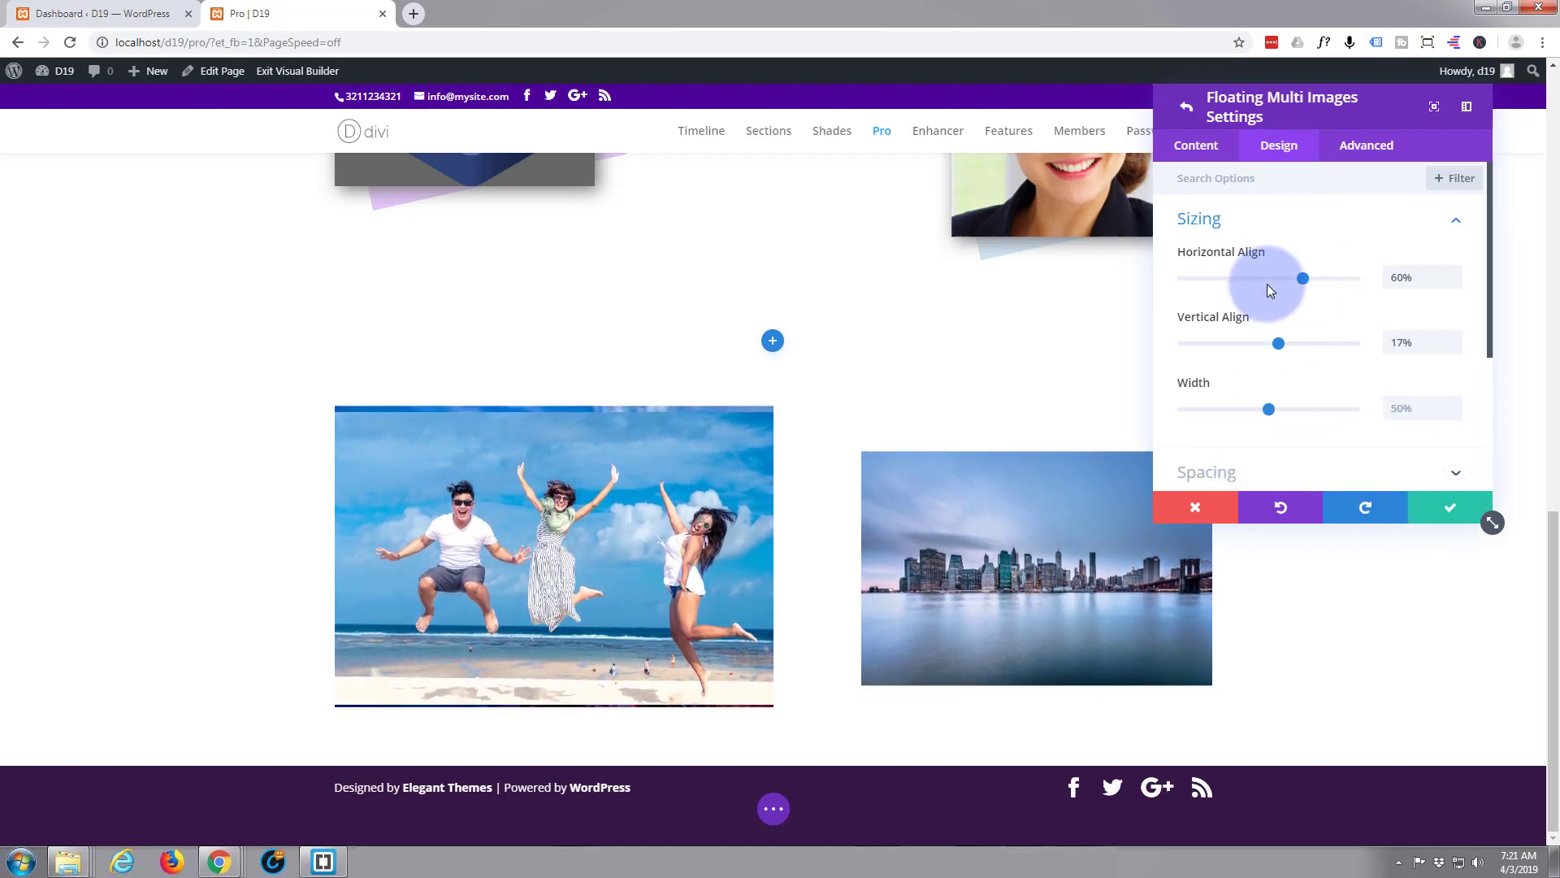
# Give the skyline image a box shadow preset and save the item.
pyautogui.scroll(-2, 1272, 284)
pyautogui.scroll(-1, 1278, 289)
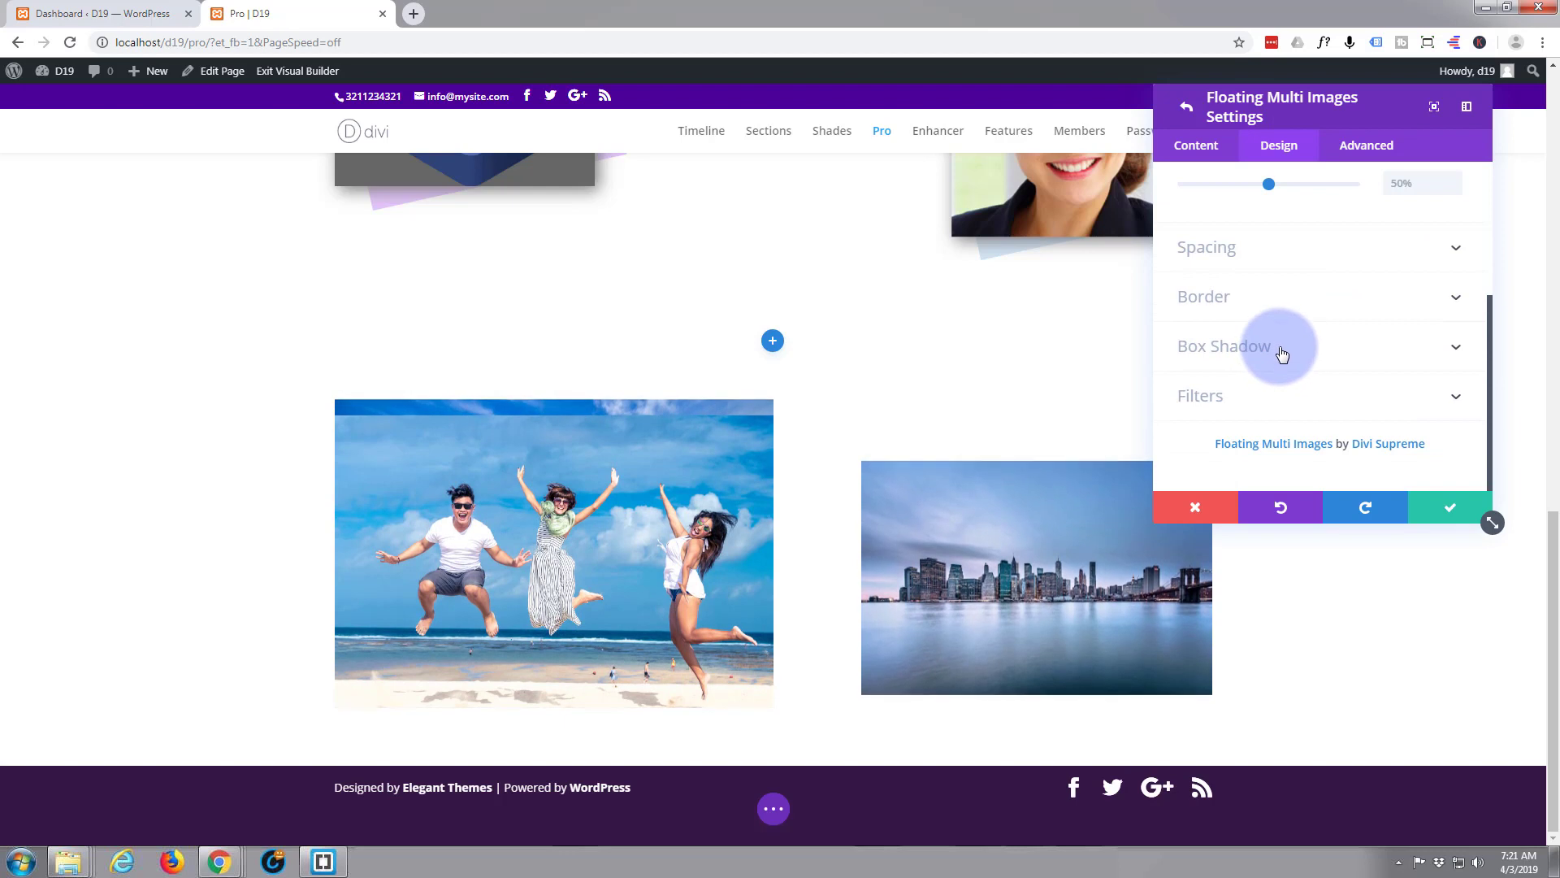
pyautogui.click(1278, 355)
pyautogui.click(1362, 271)
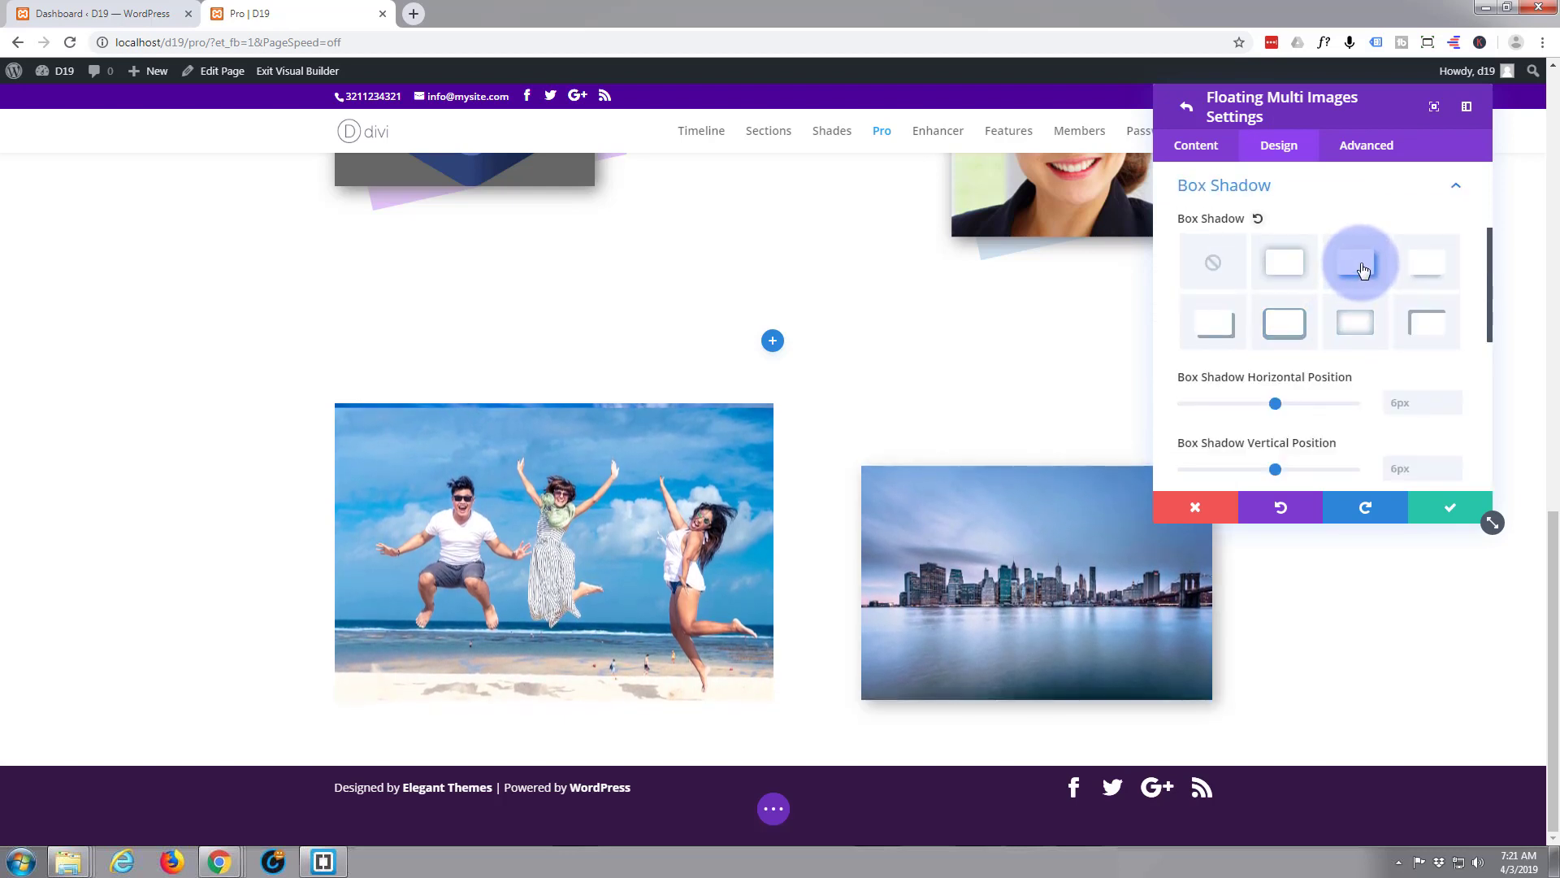
pyautogui.click(1451, 512)
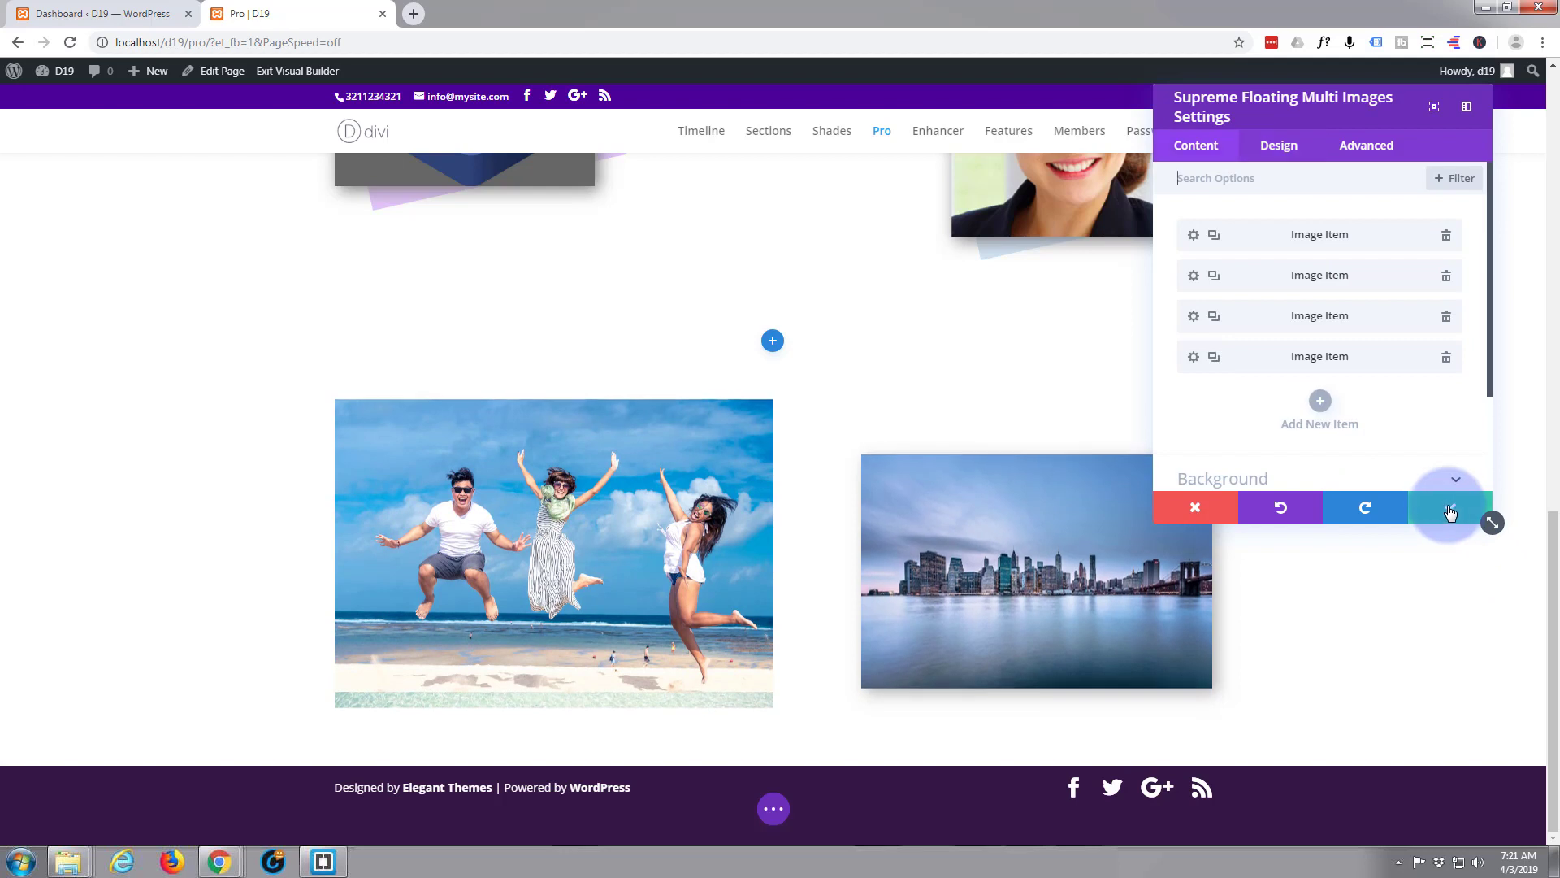
# Set the sea image to 41% horizontal align, 34% vertical align and 46% width.
pyautogui.click(1194, 277)
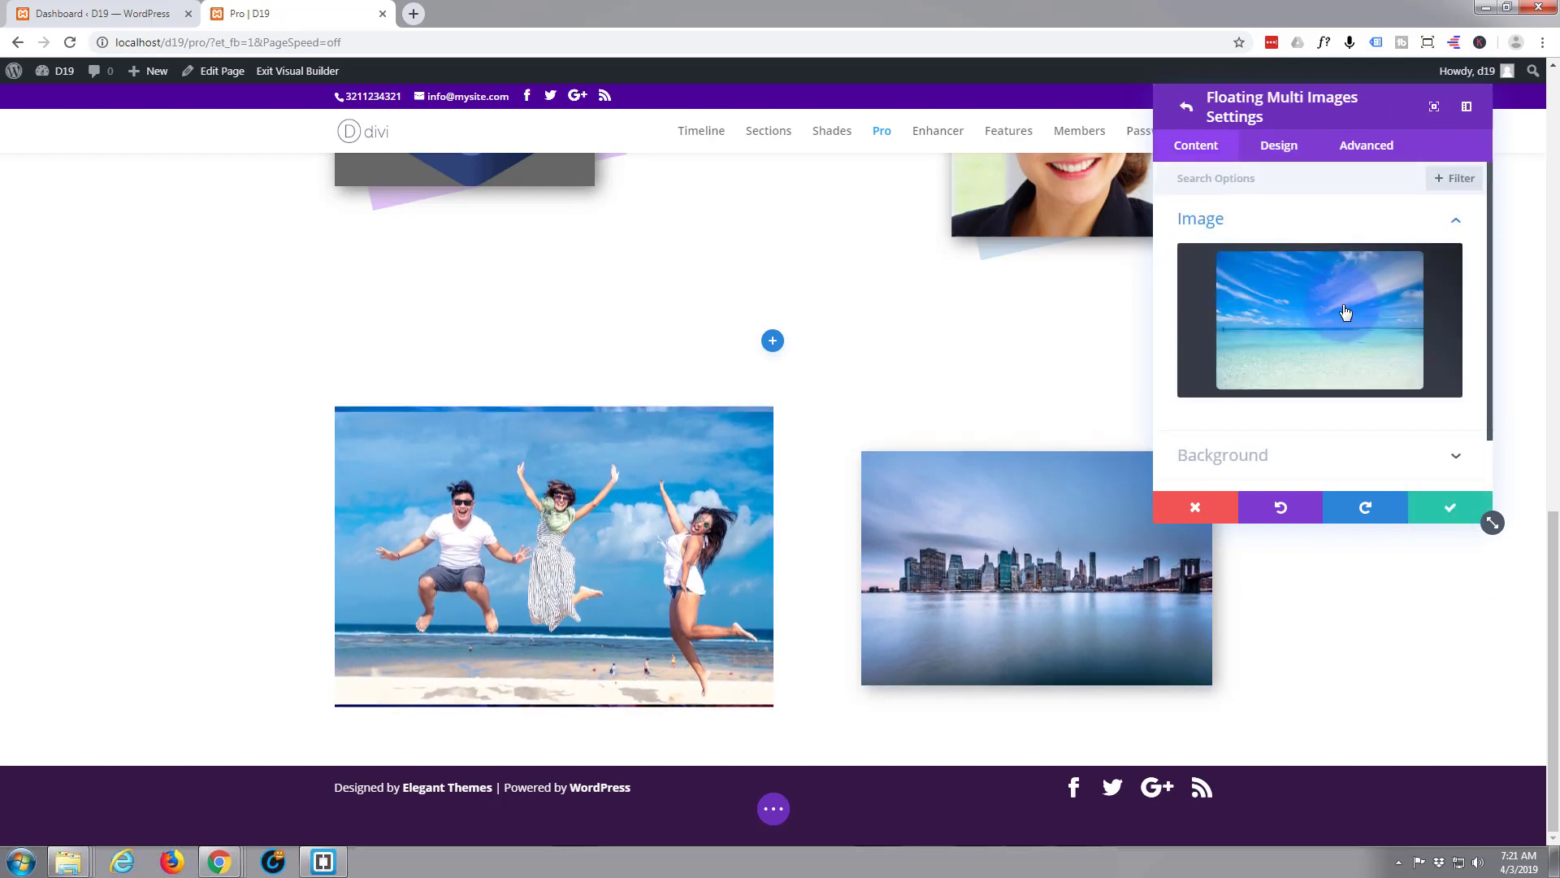
pyautogui.click(1283, 154)
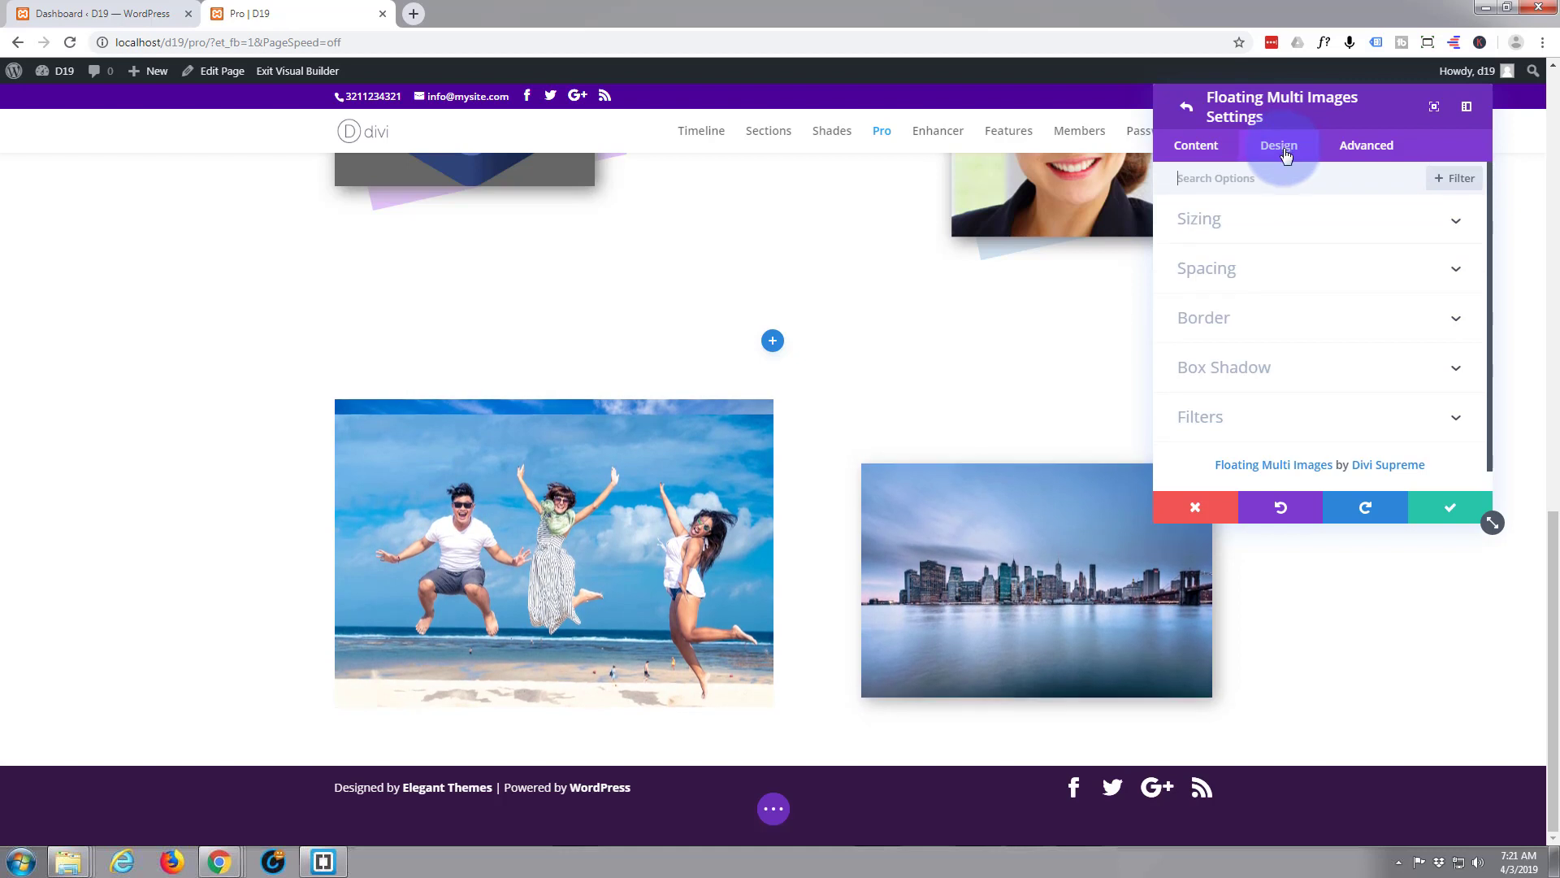
pyautogui.click(1280, 226)
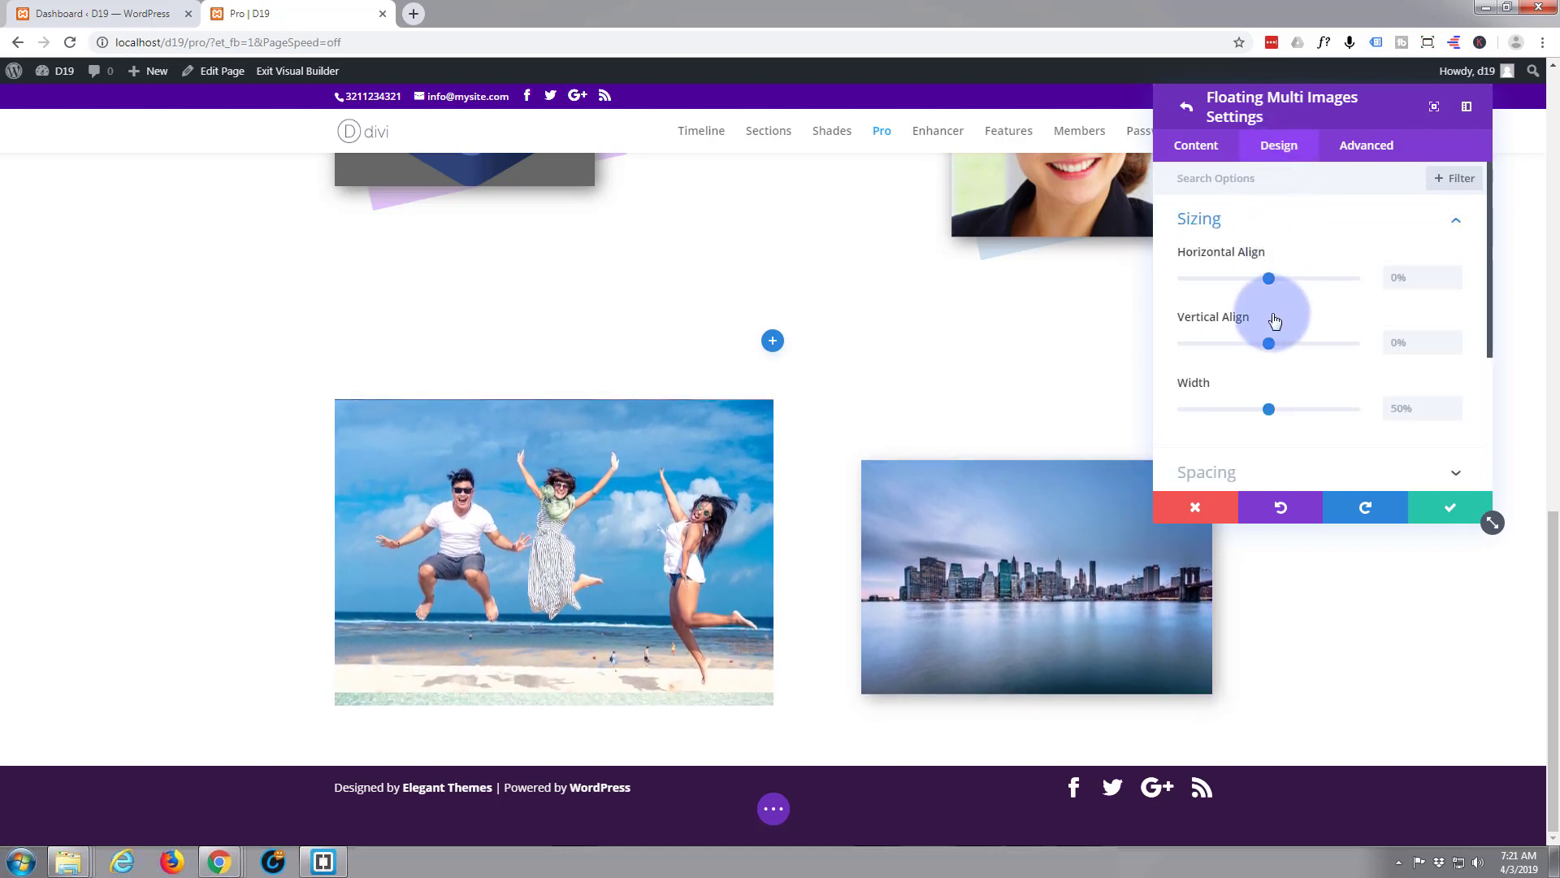
pyautogui.moveTo(1269, 279)
pyautogui.mouseDown()
pyautogui.moveTo(1305, 272)
pyautogui.moveTo(1291, 273)
pyautogui.mouseUp()
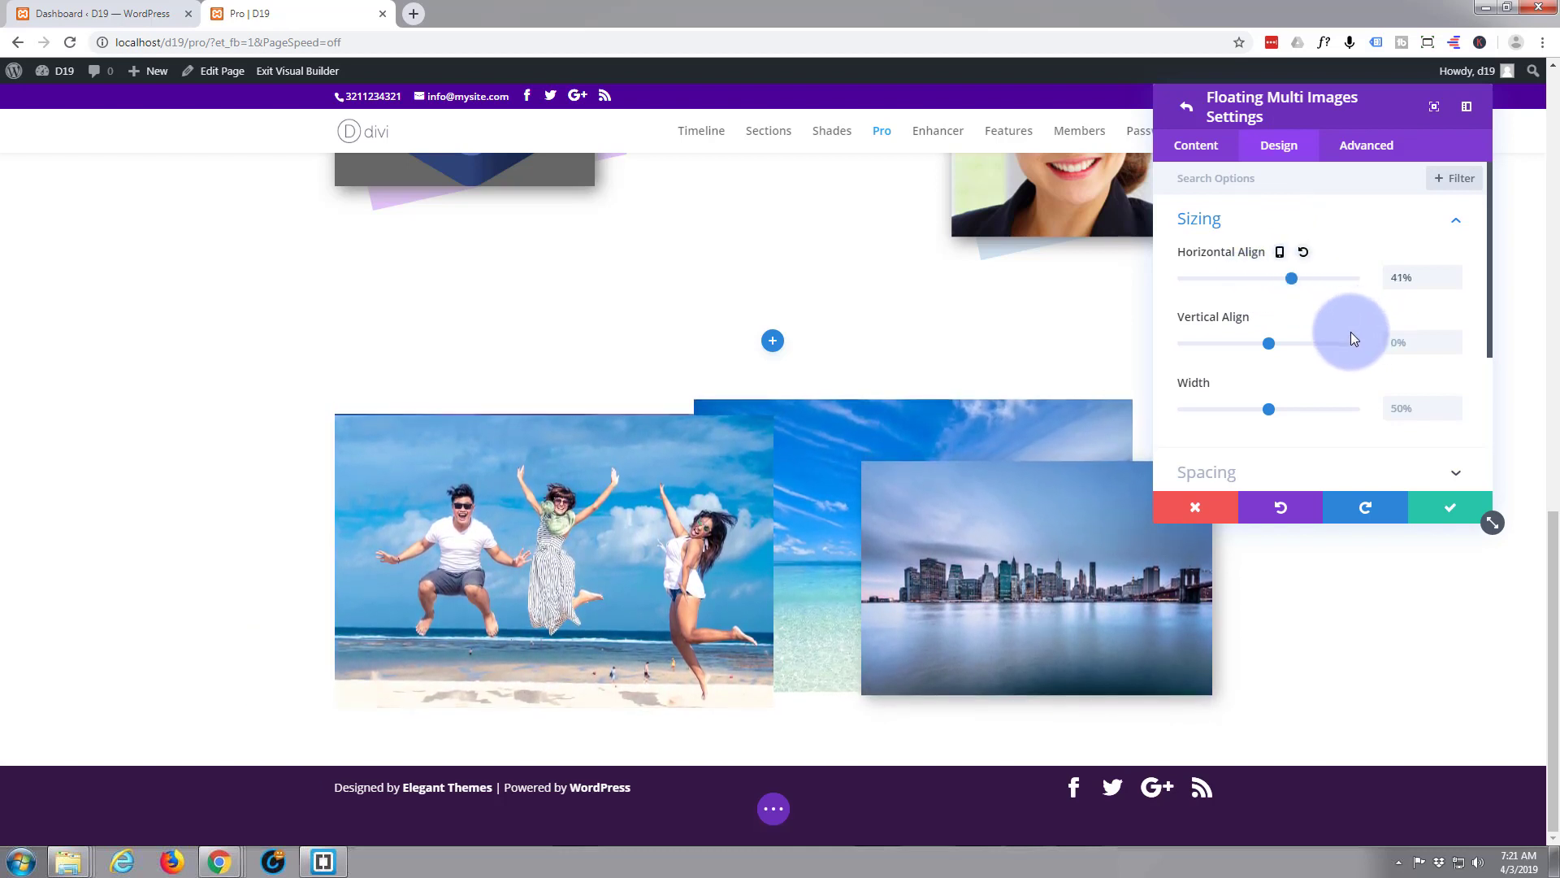
pyautogui.moveTo(1269, 407); pyautogui.dragTo(1262, 409)
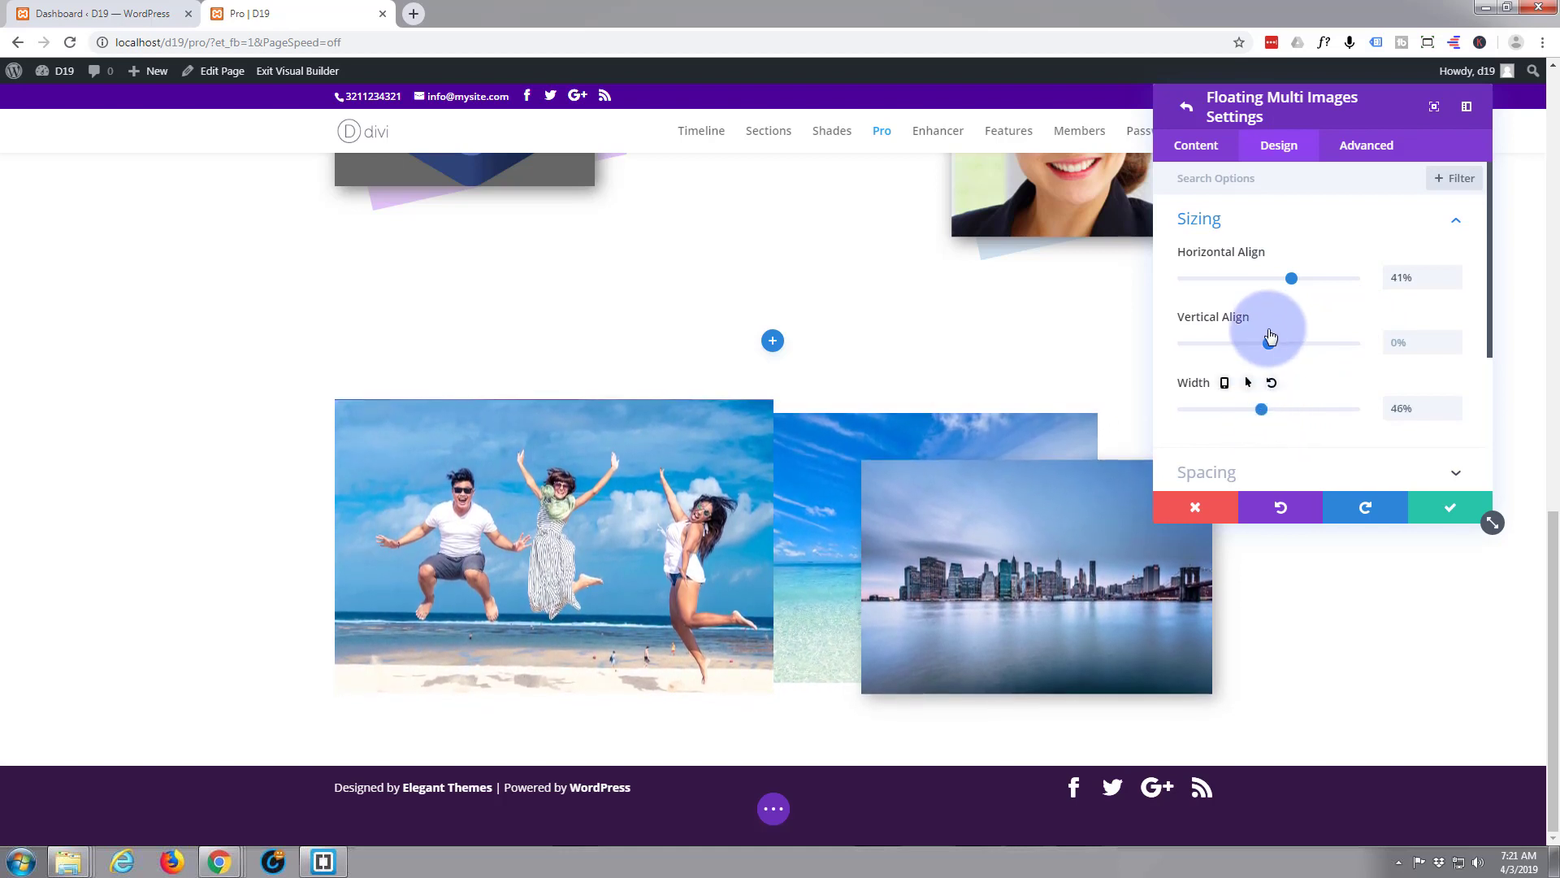
pyautogui.moveTo(1267, 341); pyautogui.dragTo(1289, 343)
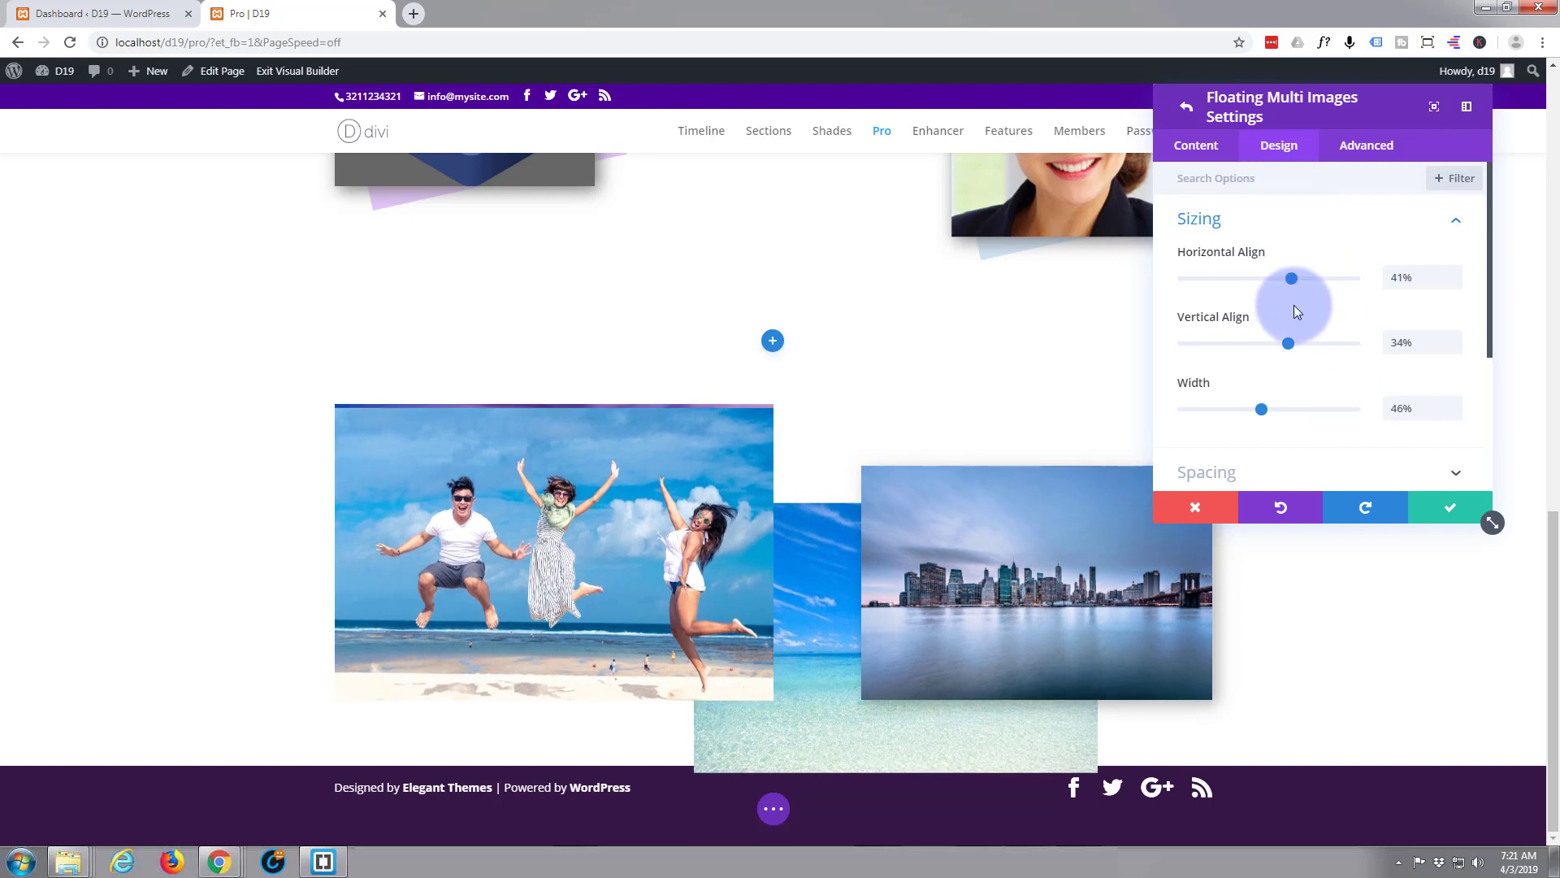
# Apply a box shadow preset to the sea image and save the item.
pyautogui.scroll(-3, 1296, 309)
pyautogui.click(1305, 350)
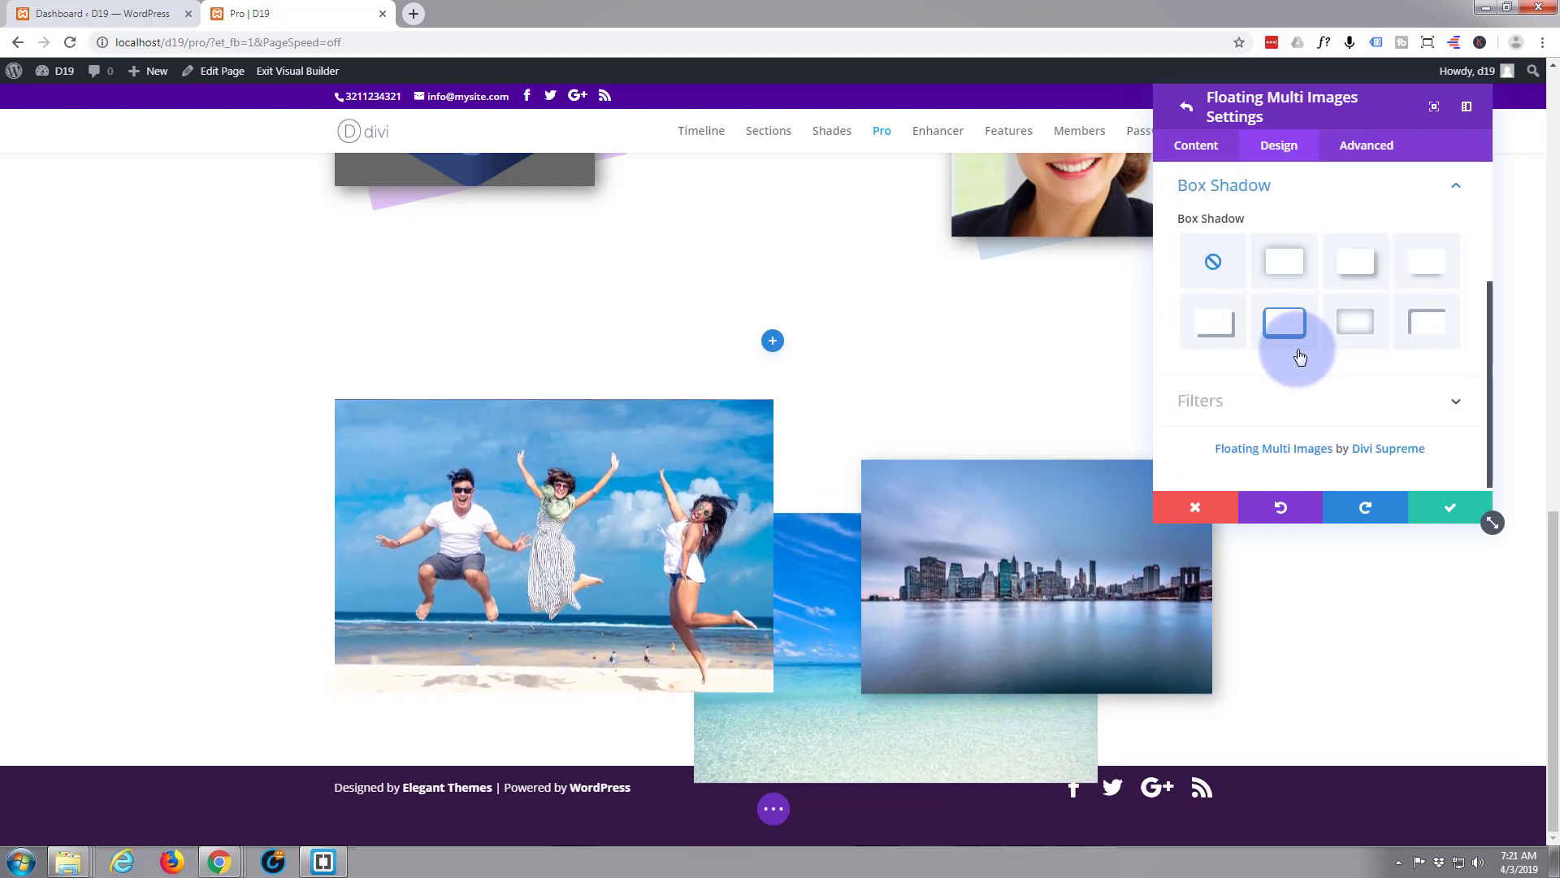
pyautogui.click(1358, 276)
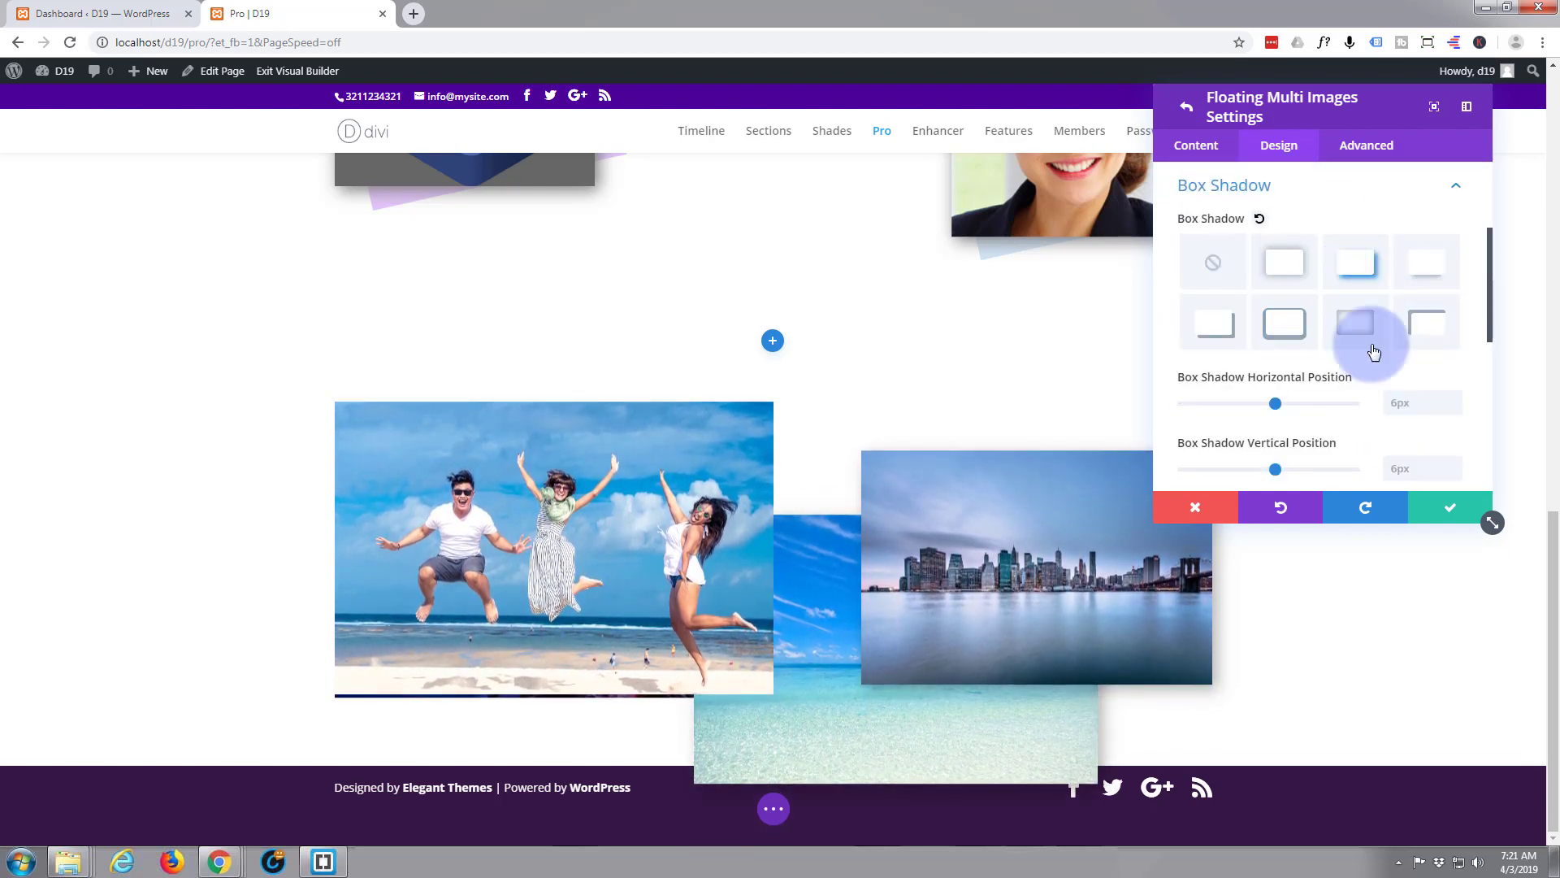
pyautogui.click(1446, 510)
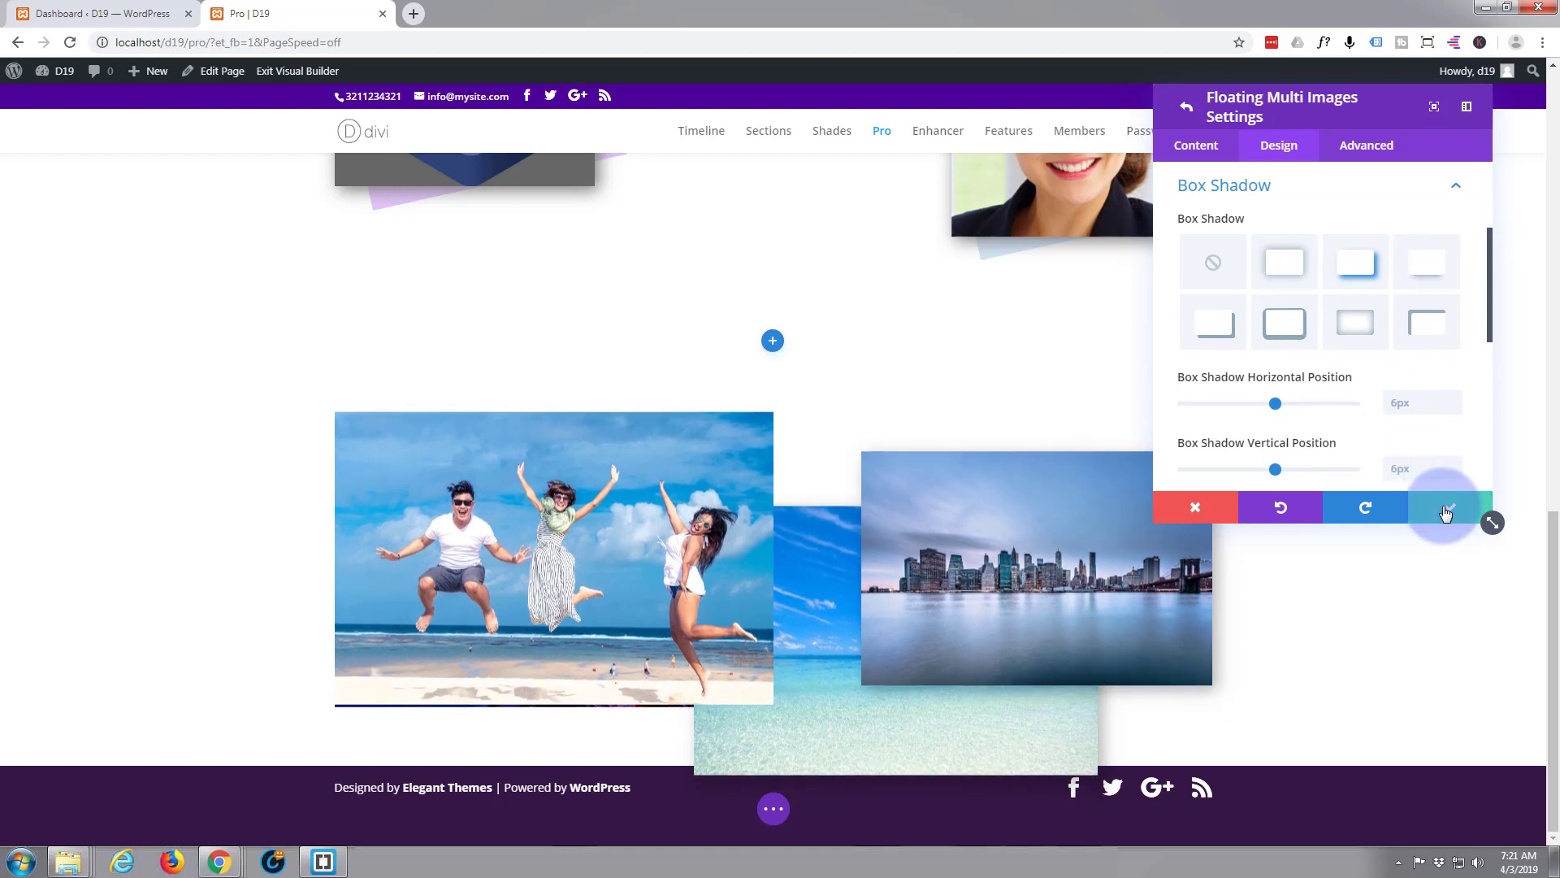
# Set the beach-jump image to -16% horizontal align, 38% vertical align and 47% width.
pyautogui.click(1194, 317)
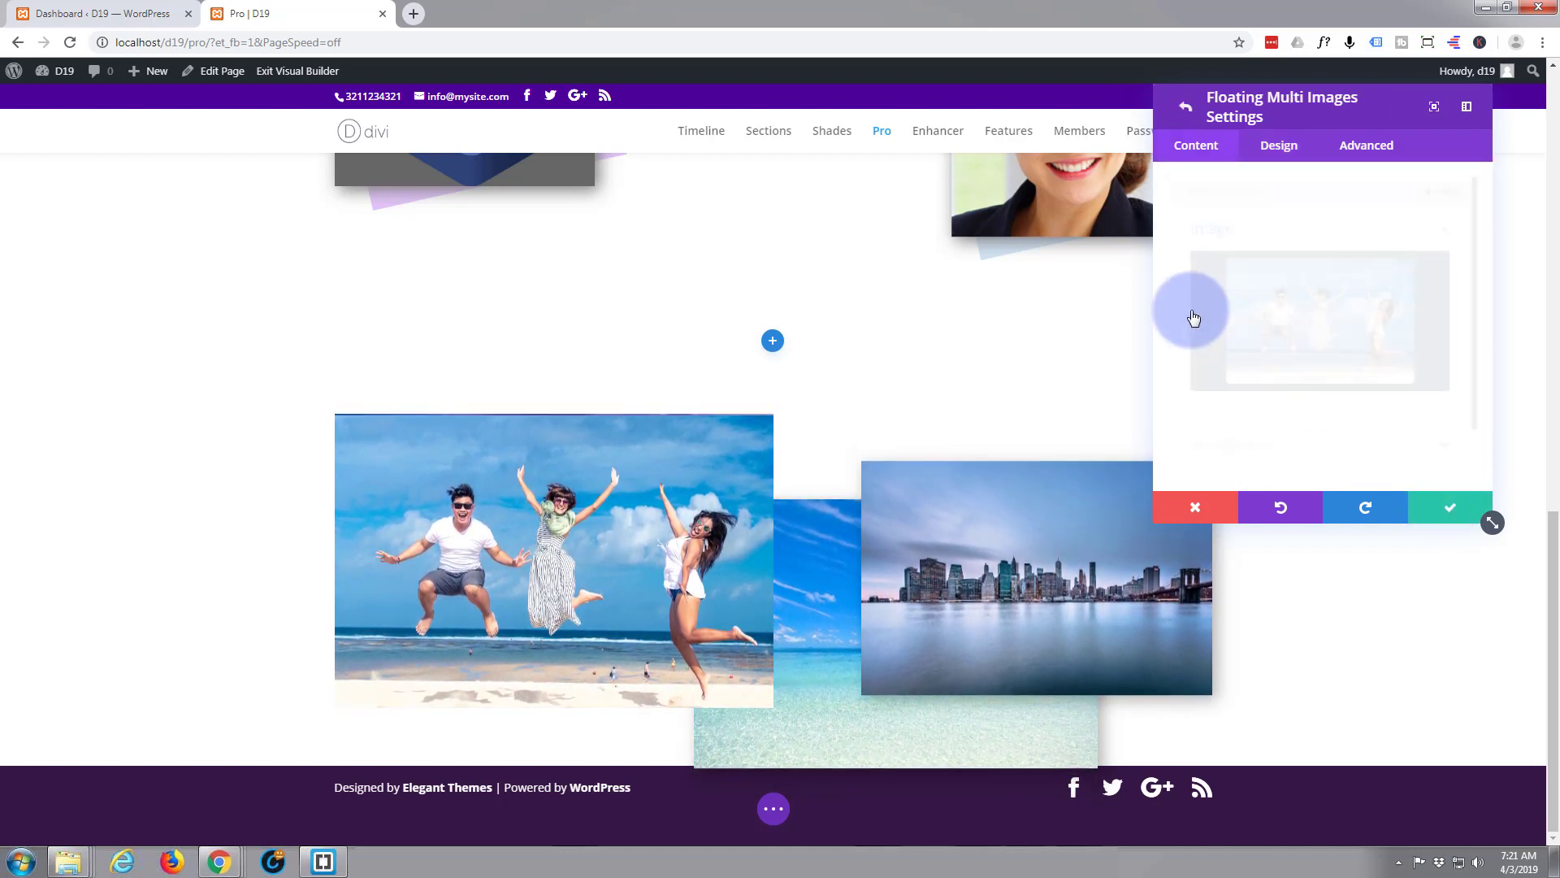
pyautogui.click(1275, 147)
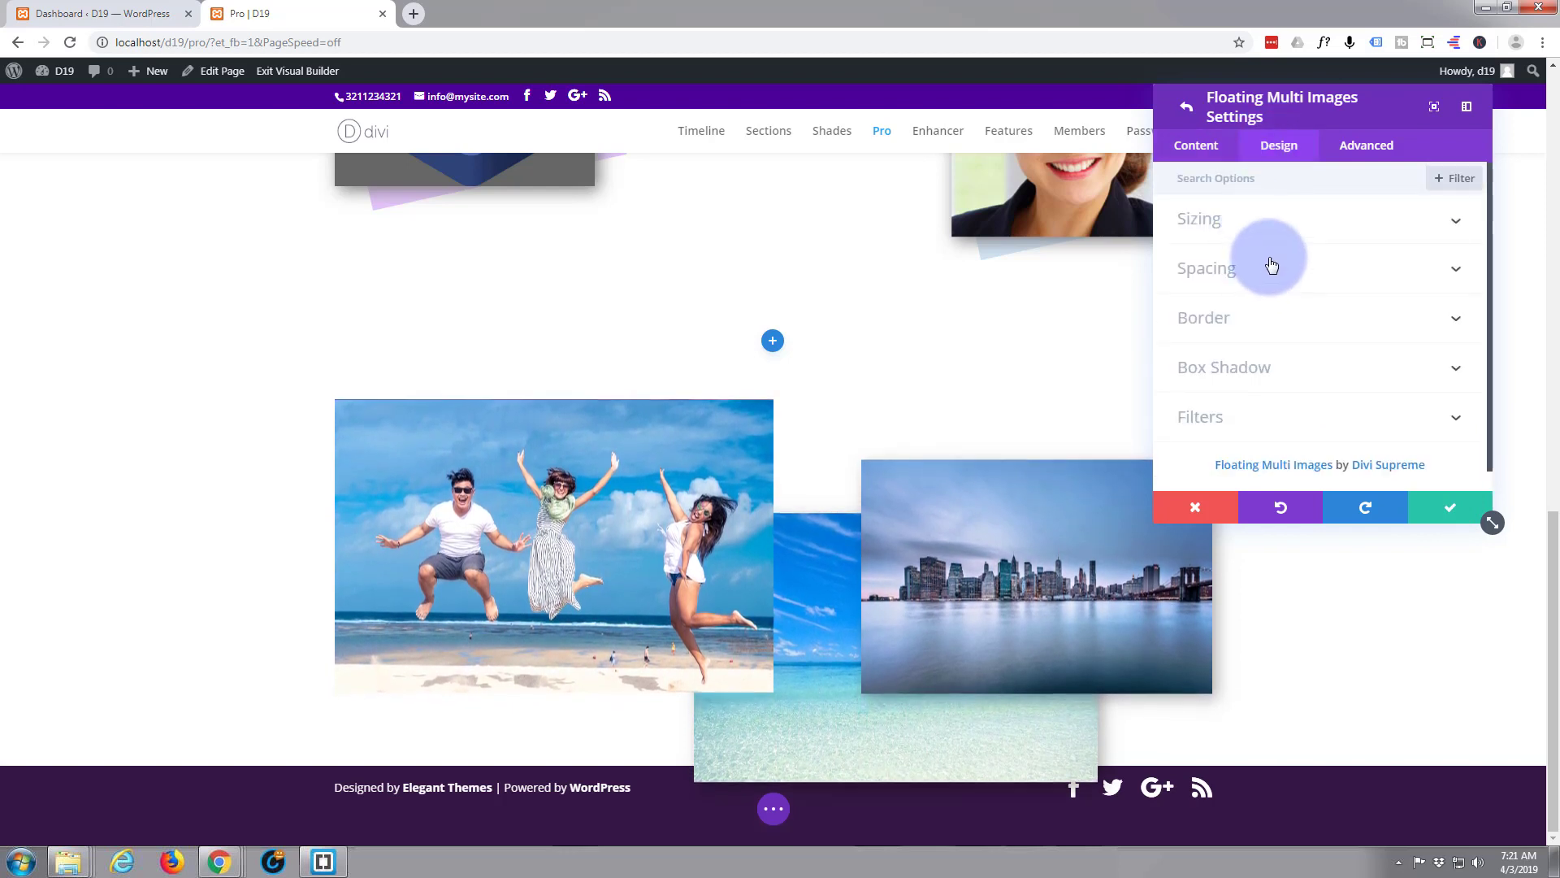
pyautogui.click(1300, 228)
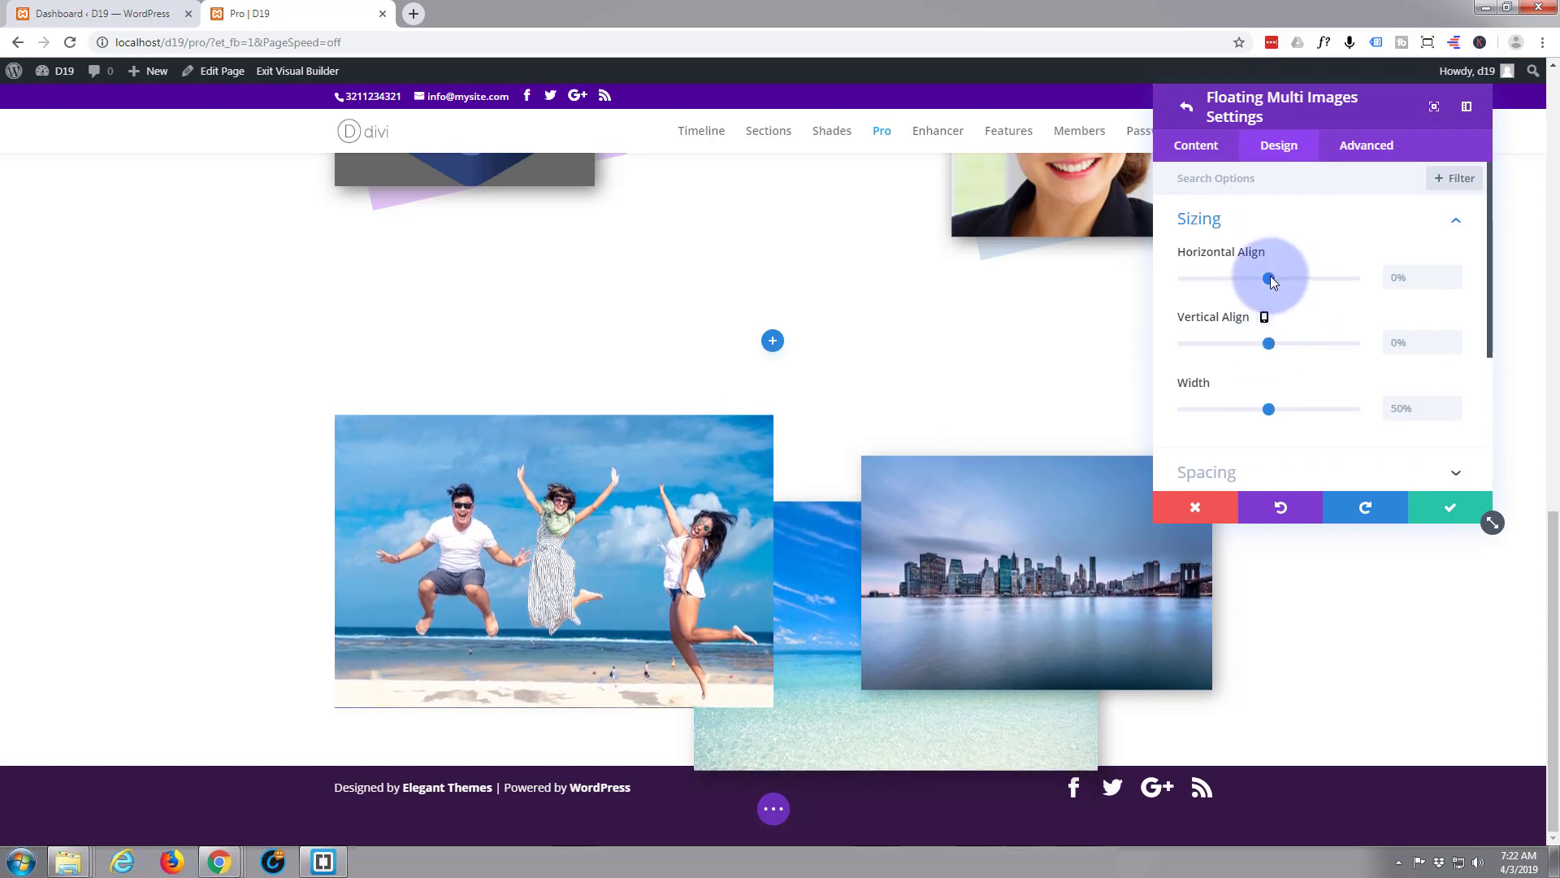
pyautogui.moveTo(1270, 275); pyautogui.dragTo(1259, 278)
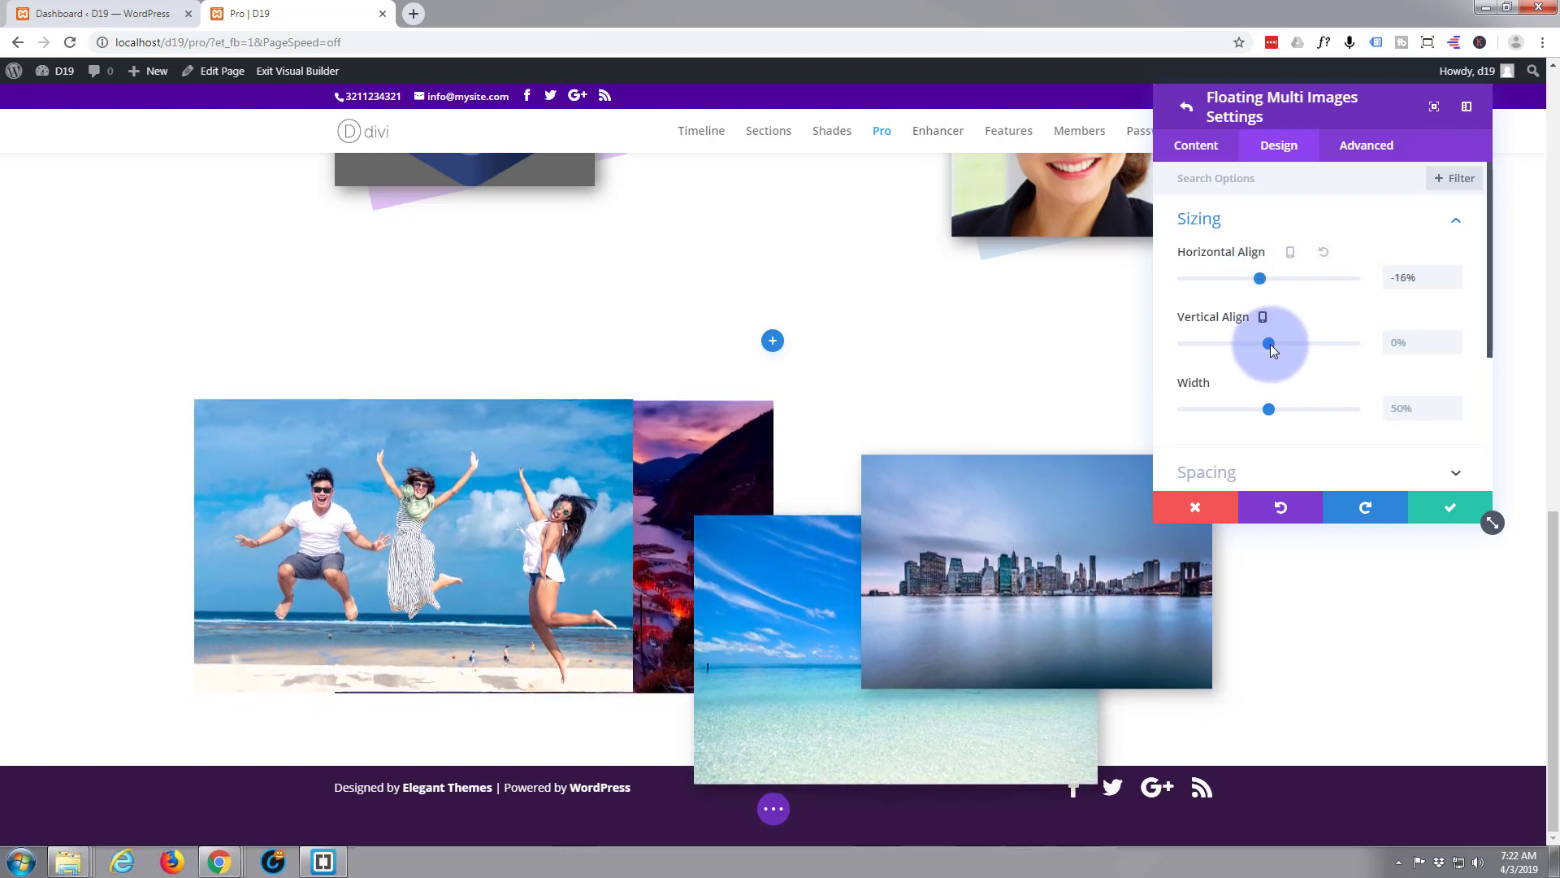
pyautogui.moveTo(1270, 344)
pyautogui.mouseDown()
pyautogui.moveTo(1304, 341)
pyautogui.moveTo(1289, 342)
pyautogui.mouseUp()
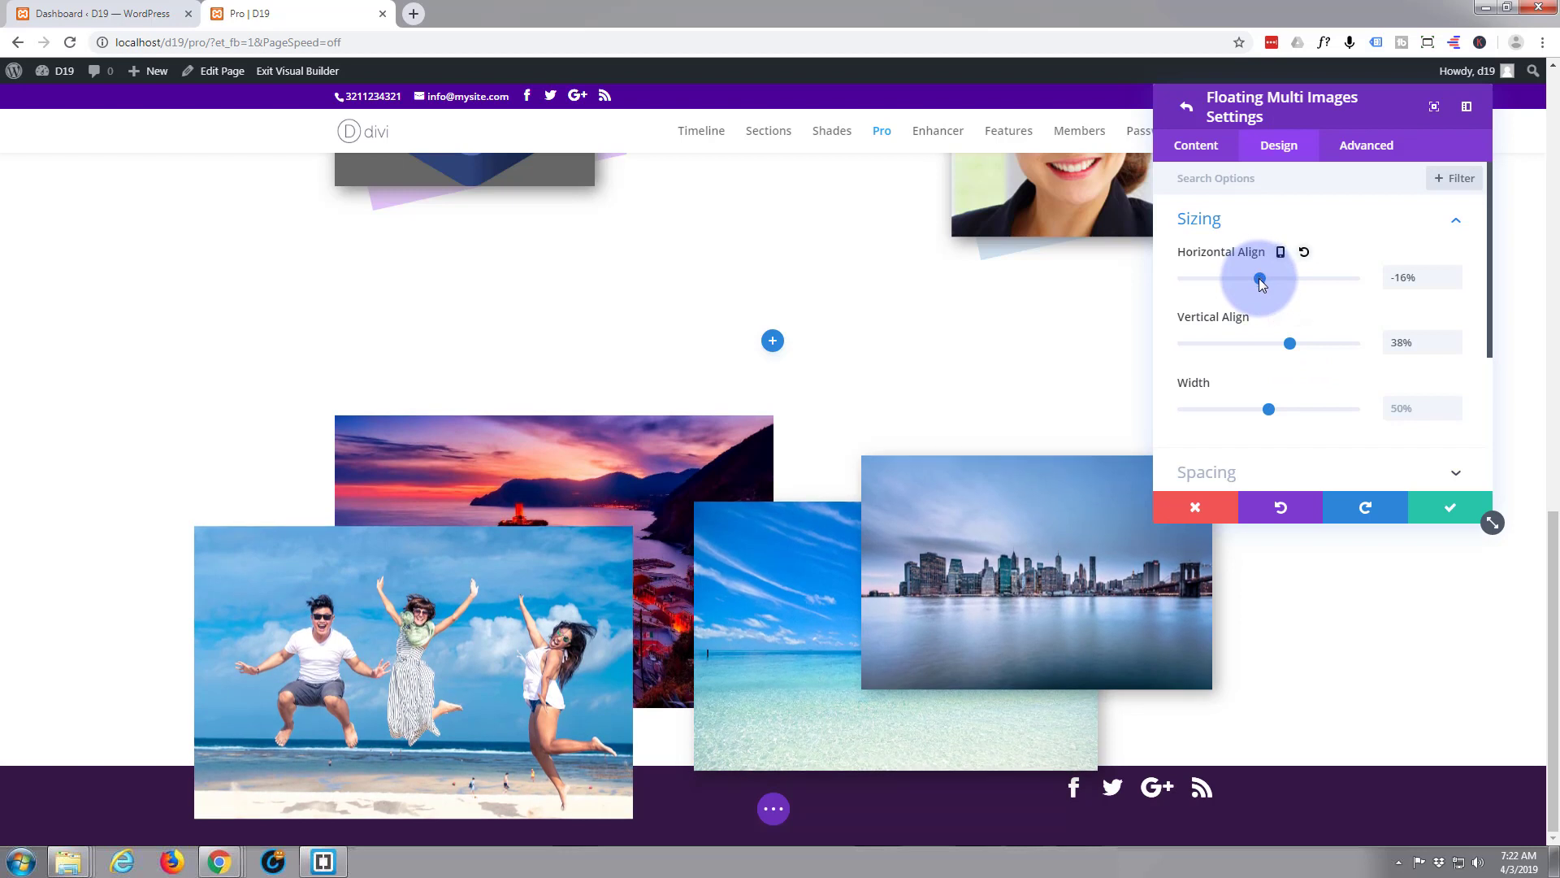
pyautogui.moveTo(1272, 400); pyautogui.dragTo(1264, 405)
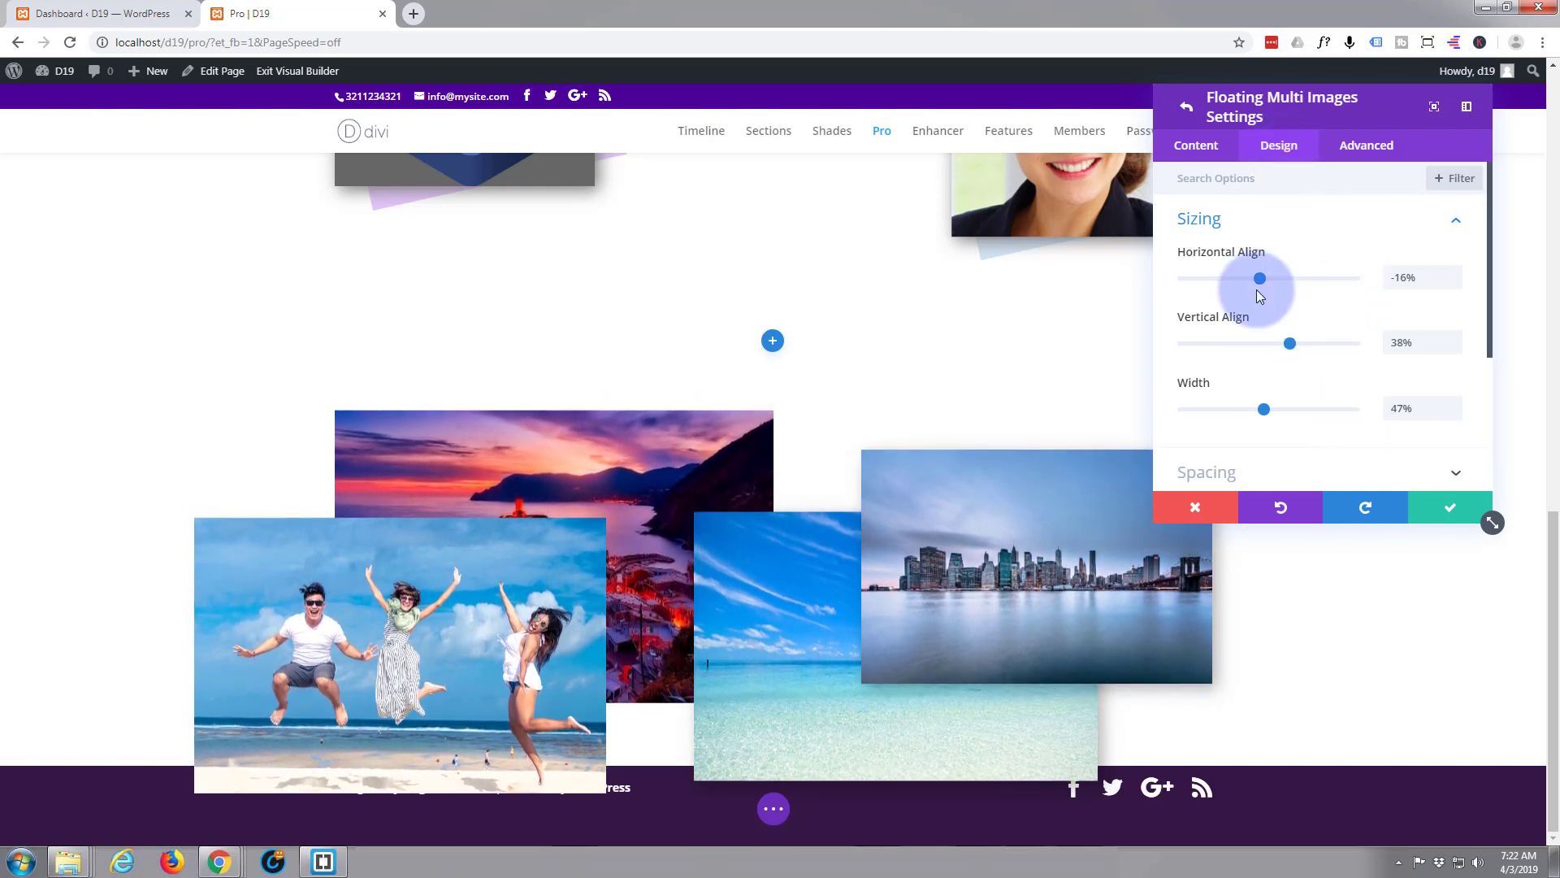
# Give the beach-jump image a soft 6px box shadow and confirm the item.
pyautogui.scroll(-3, 1263, 291)
pyautogui.click(1251, 347)
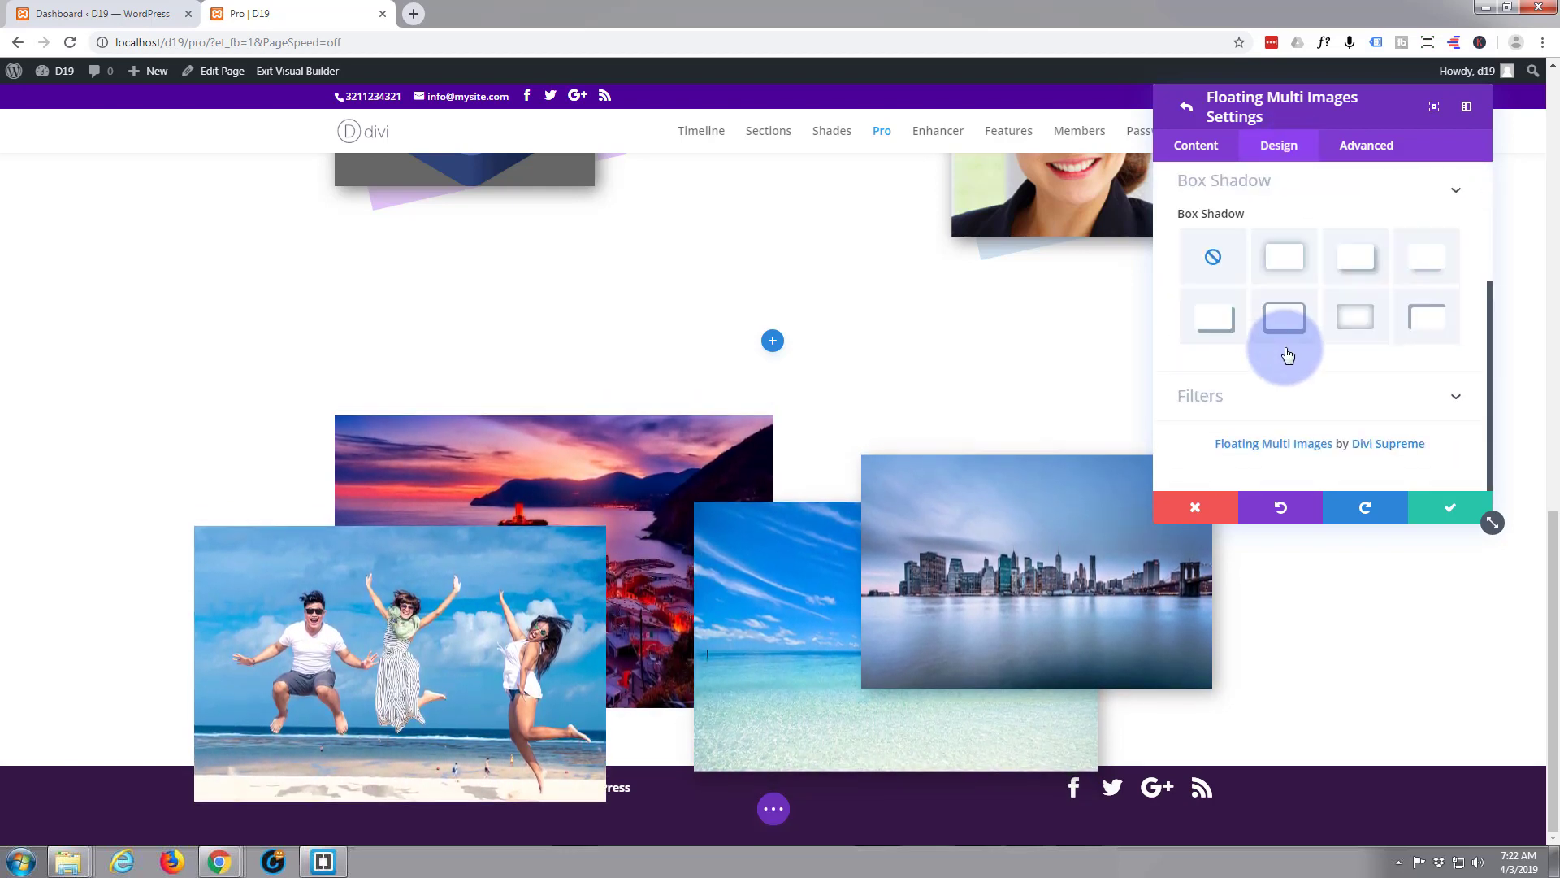
pyautogui.click(1357, 264)
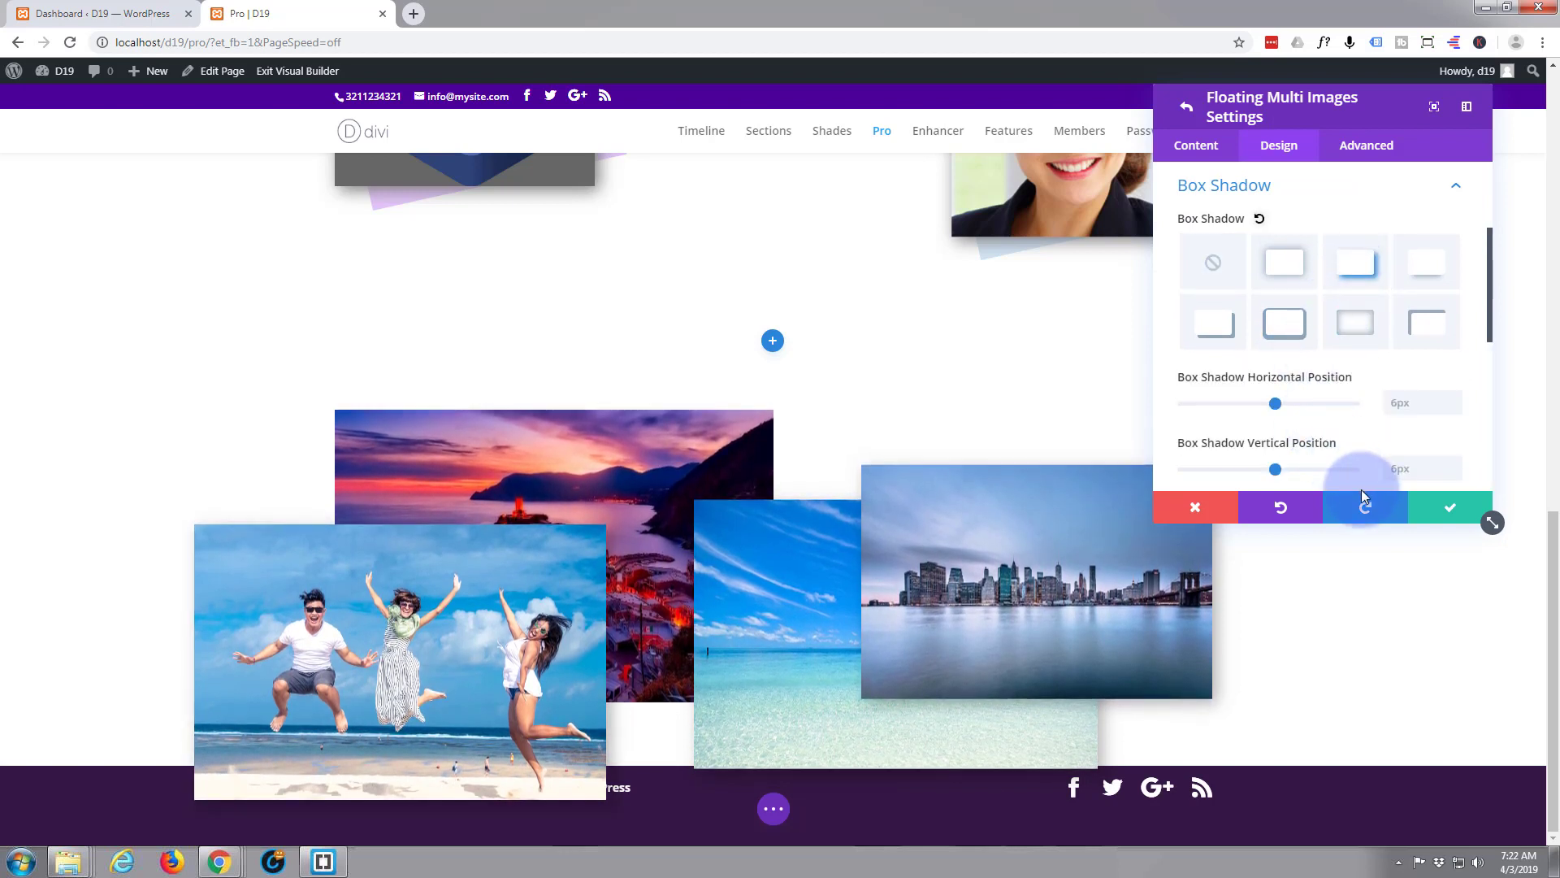
pyautogui.click(1450, 510)
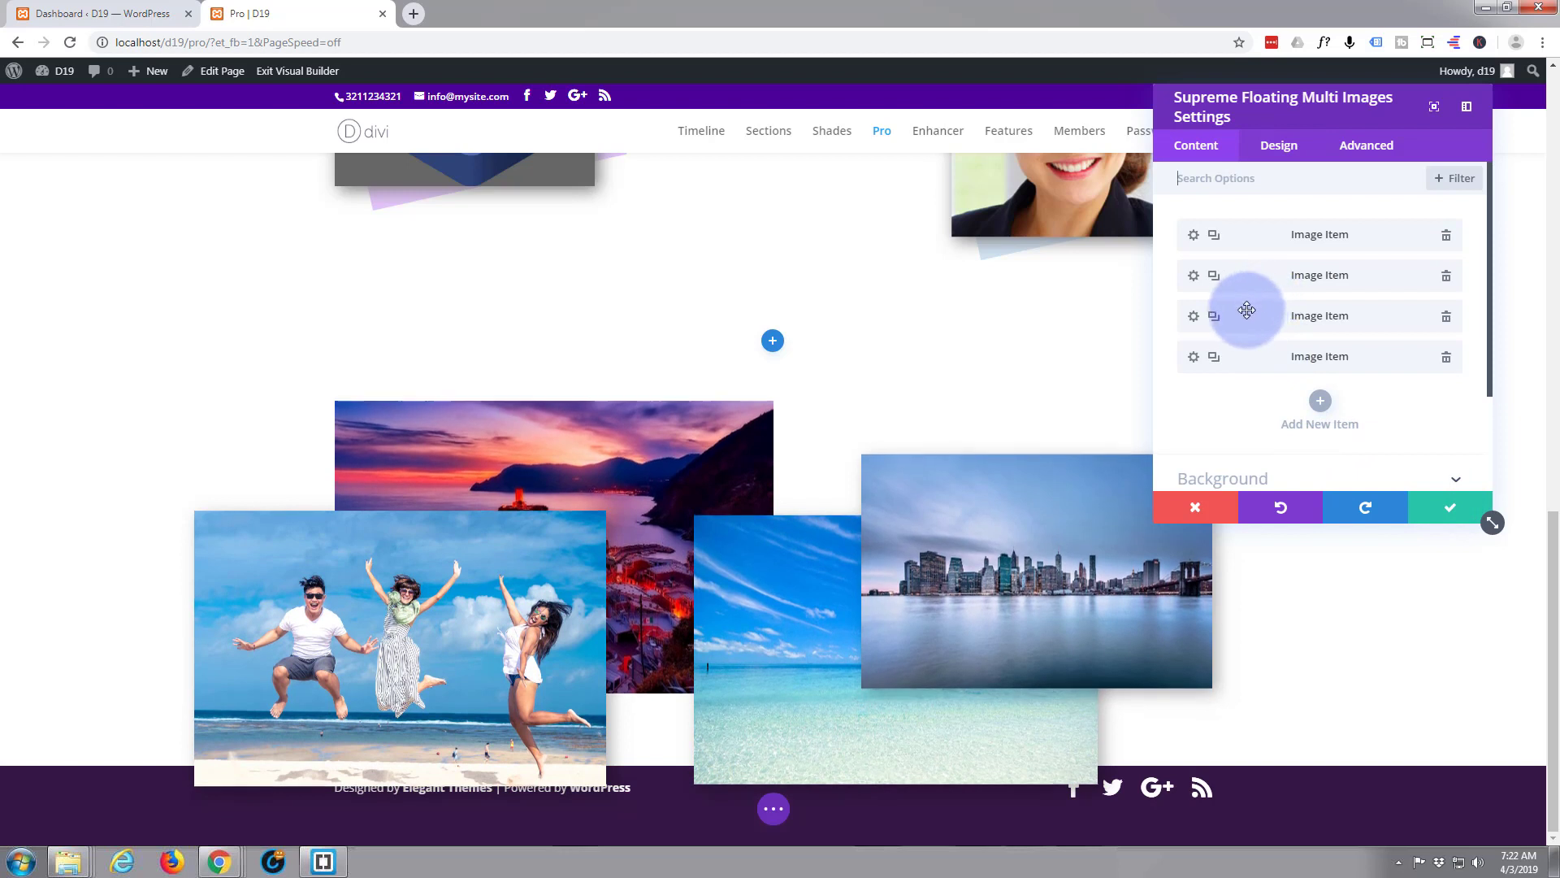
# Review the skyline item's image settings and close it unchanged.
pyautogui.click(1193, 356)
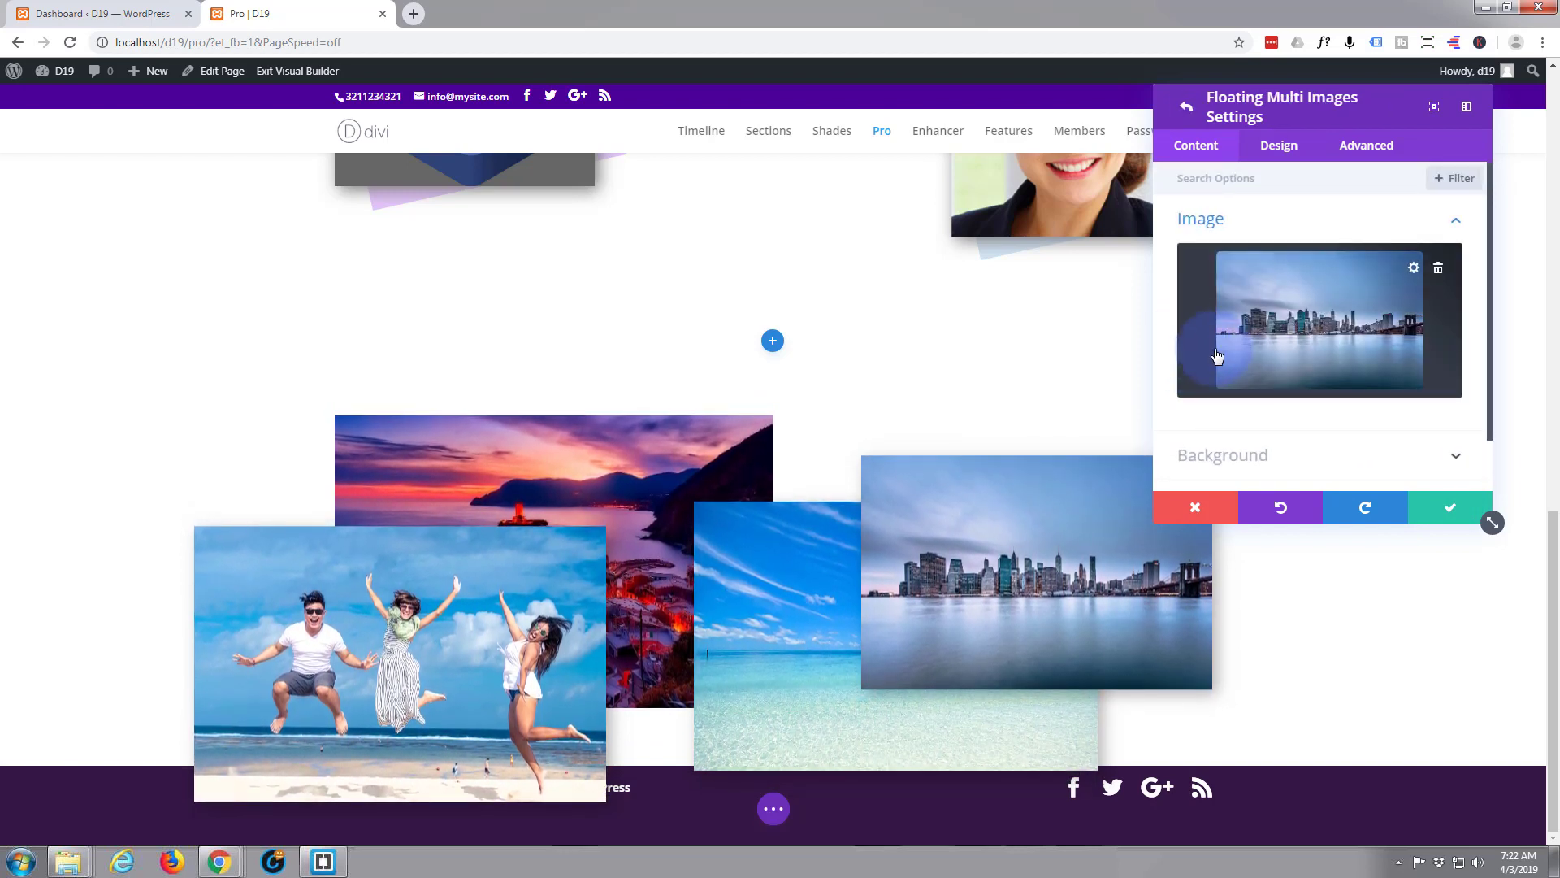
pyautogui.click(1400, 221)
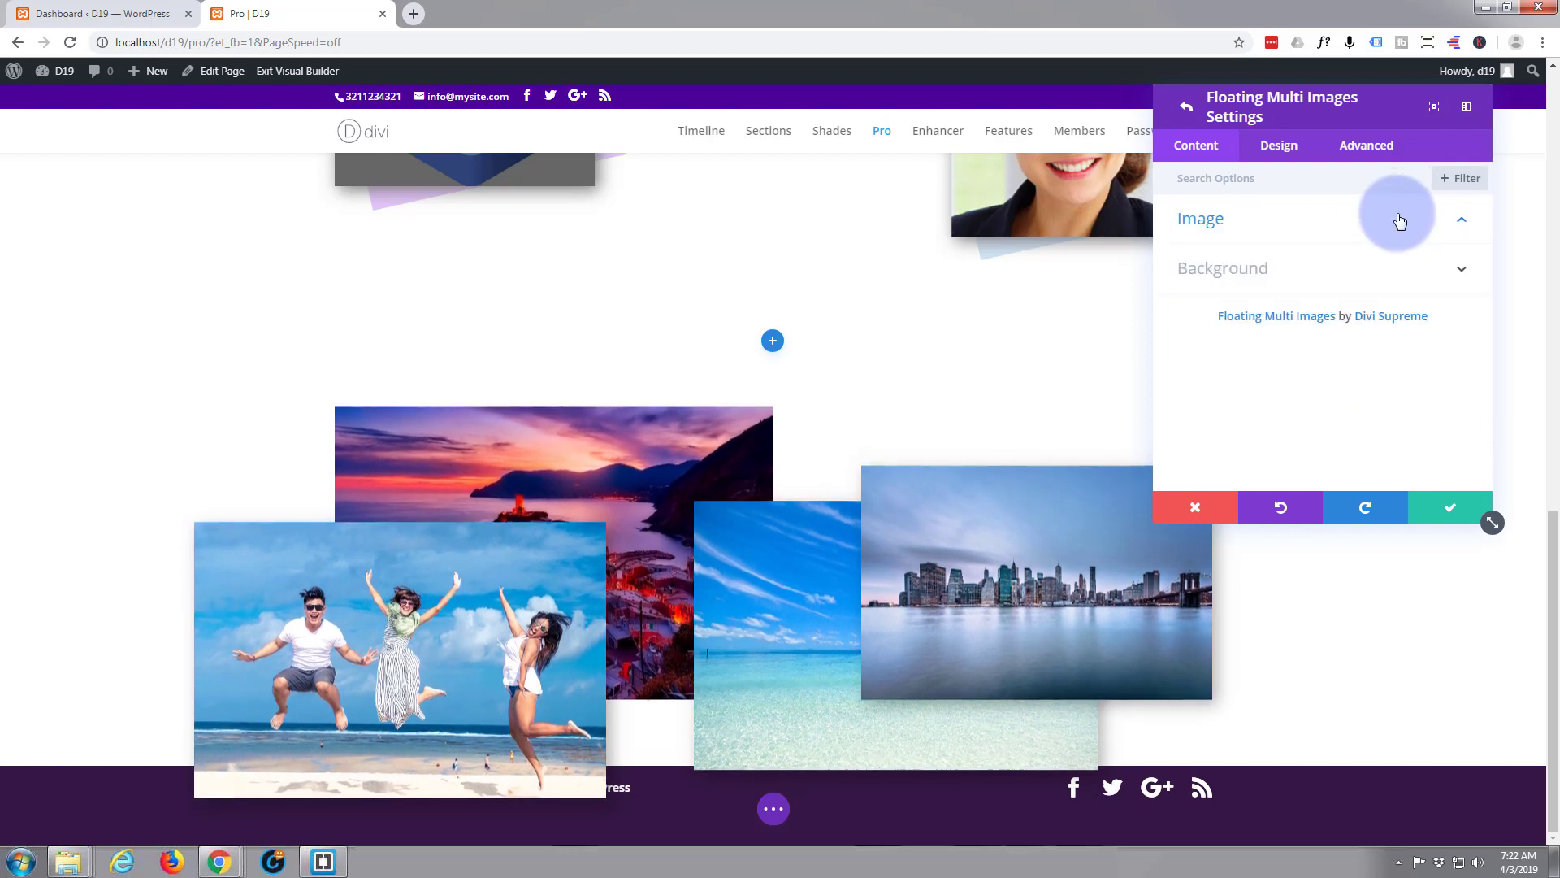
pyautogui.click(1340, 229)
pyautogui.click(1452, 509)
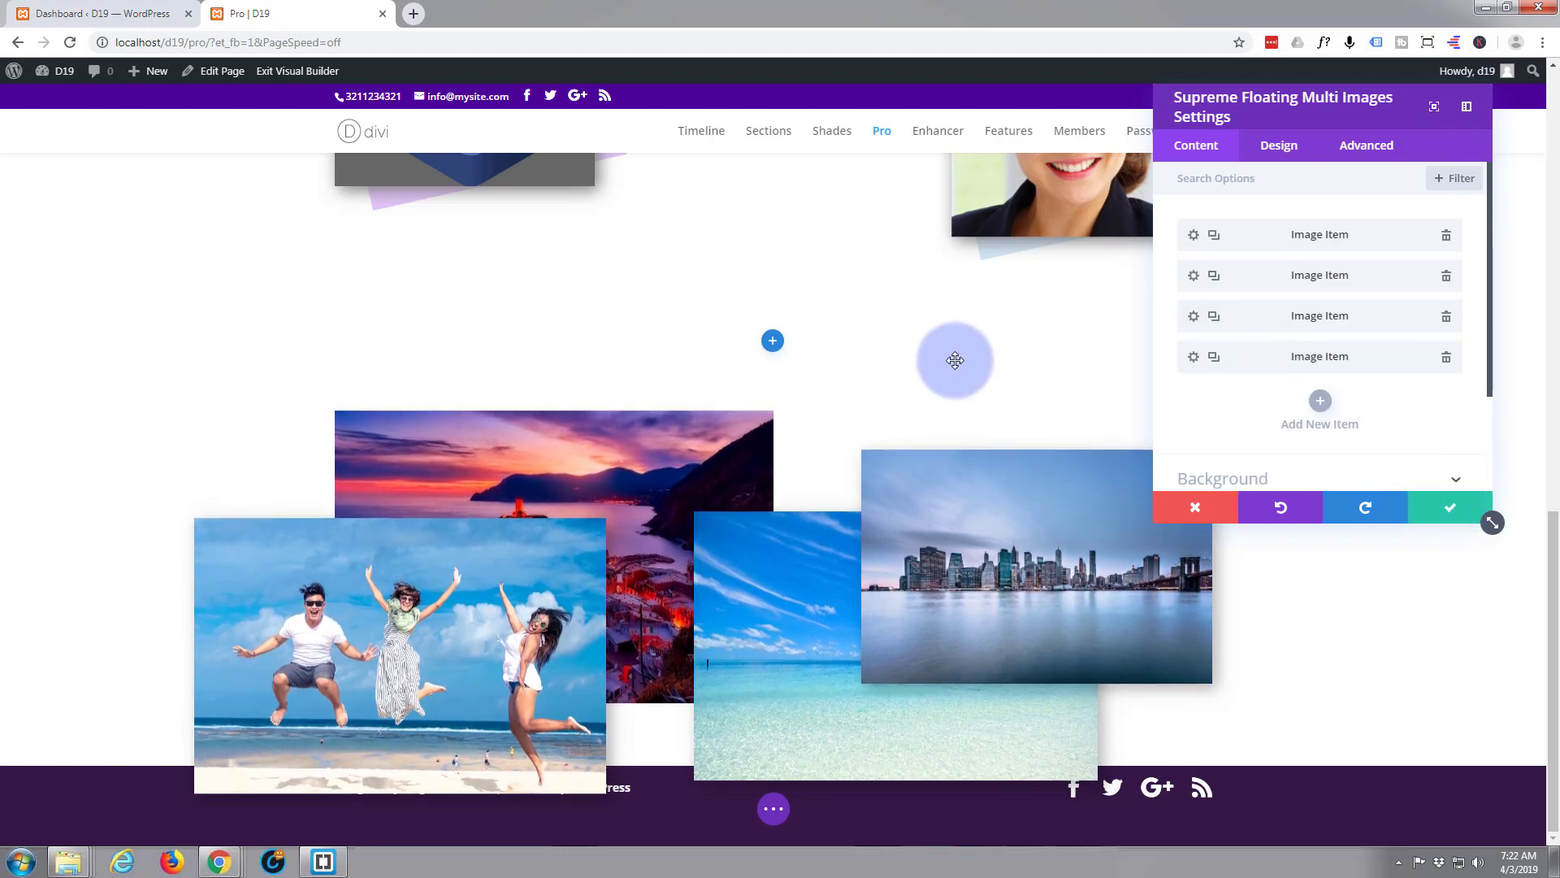
# Size the sunset image to 46% width at 8% horizontal and -15% vertical align.
pyautogui.click(1193, 235)
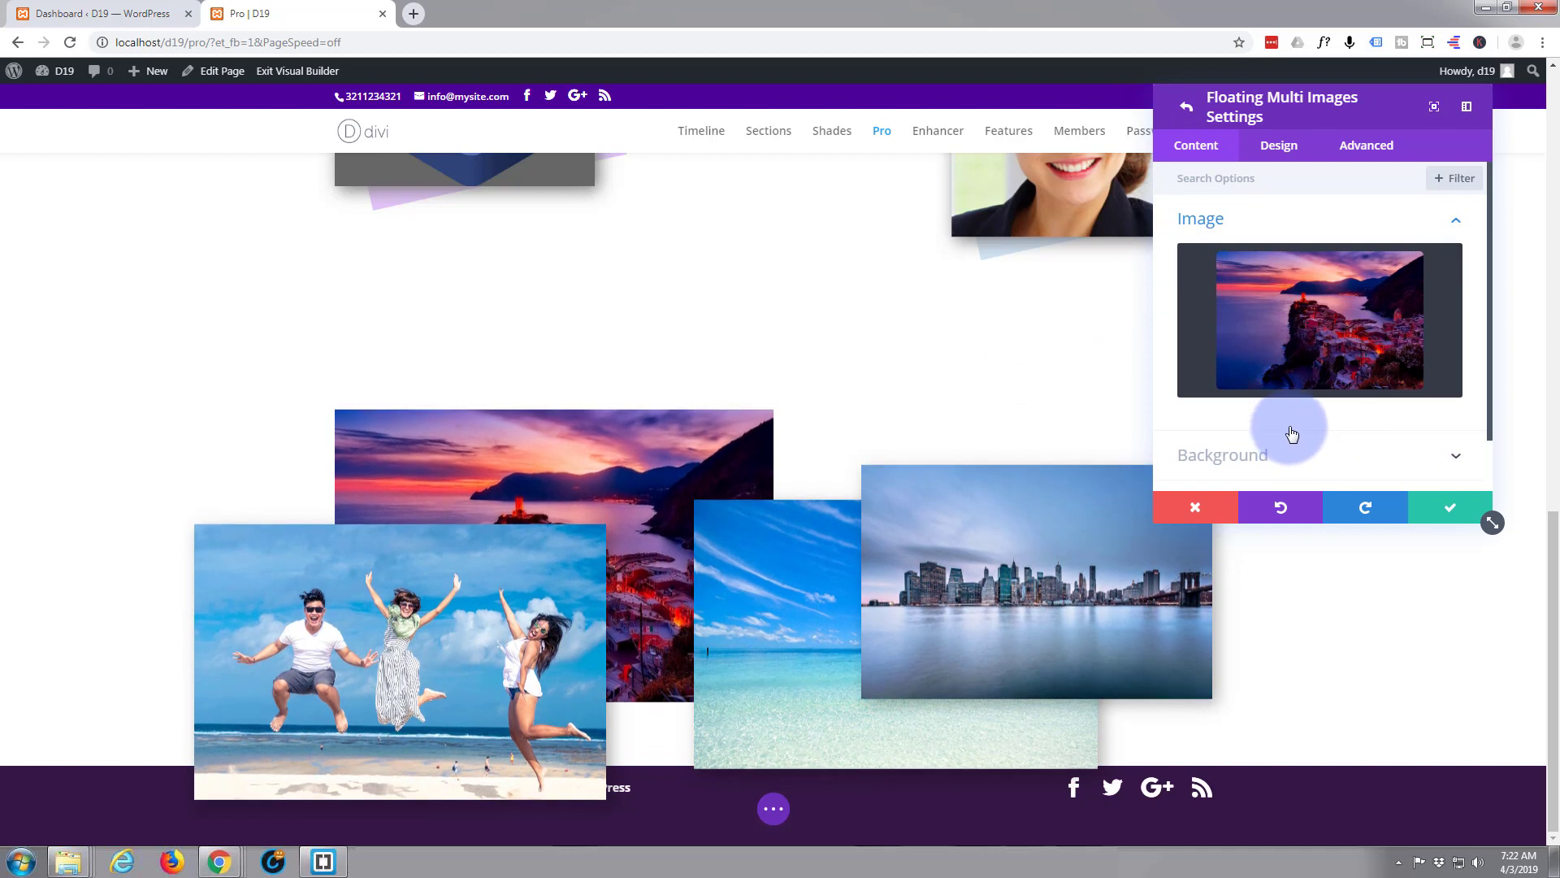
pyautogui.click(1284, 150)
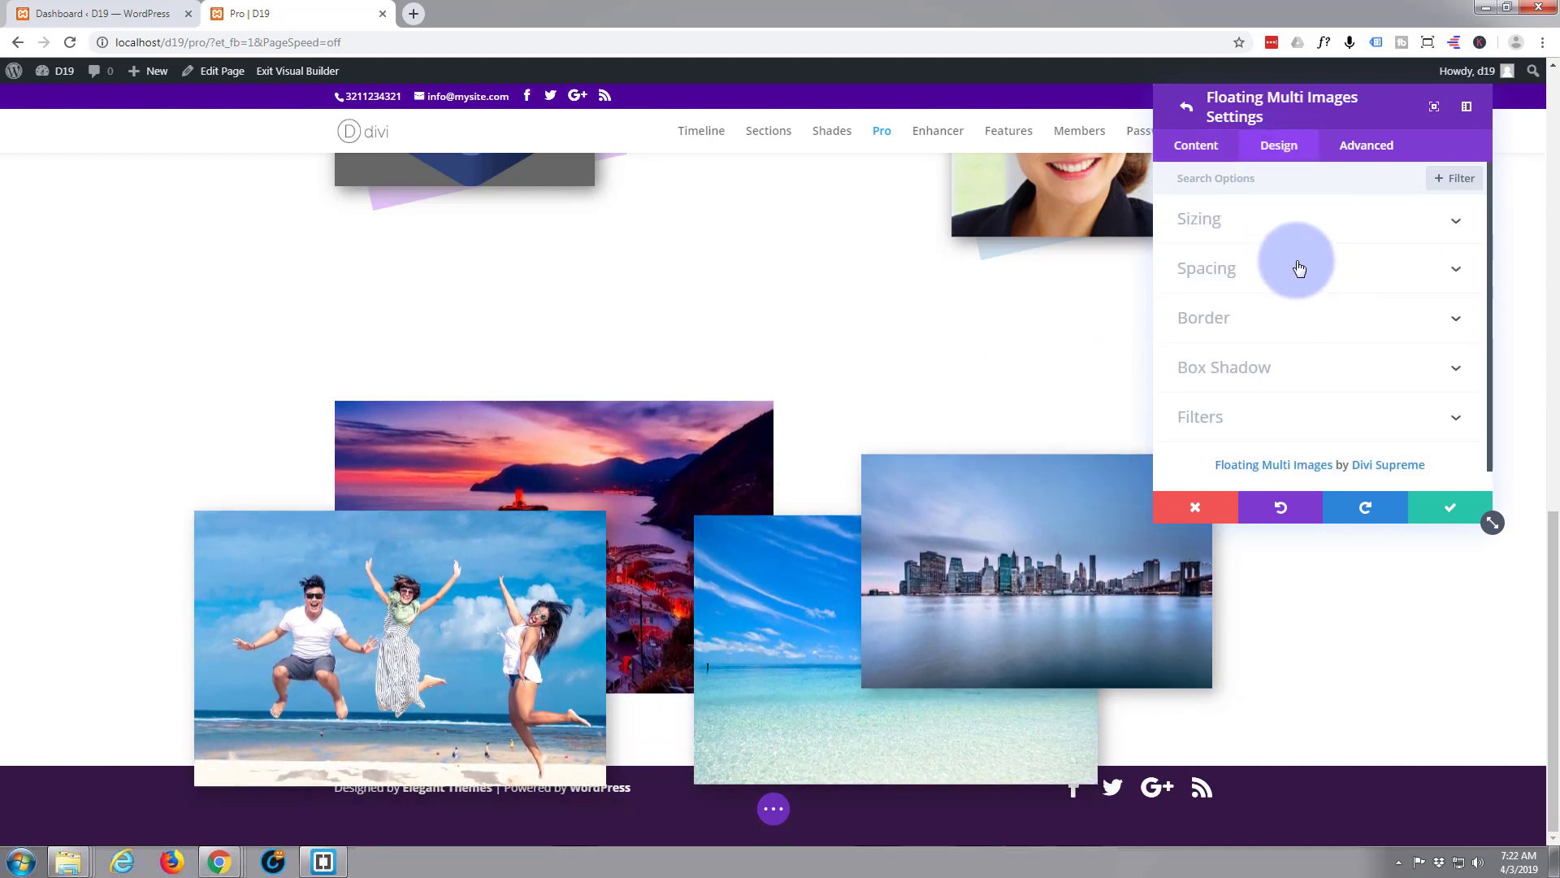
pyautogui.click(1301, 236)
pyautogui.click(1302, 375)
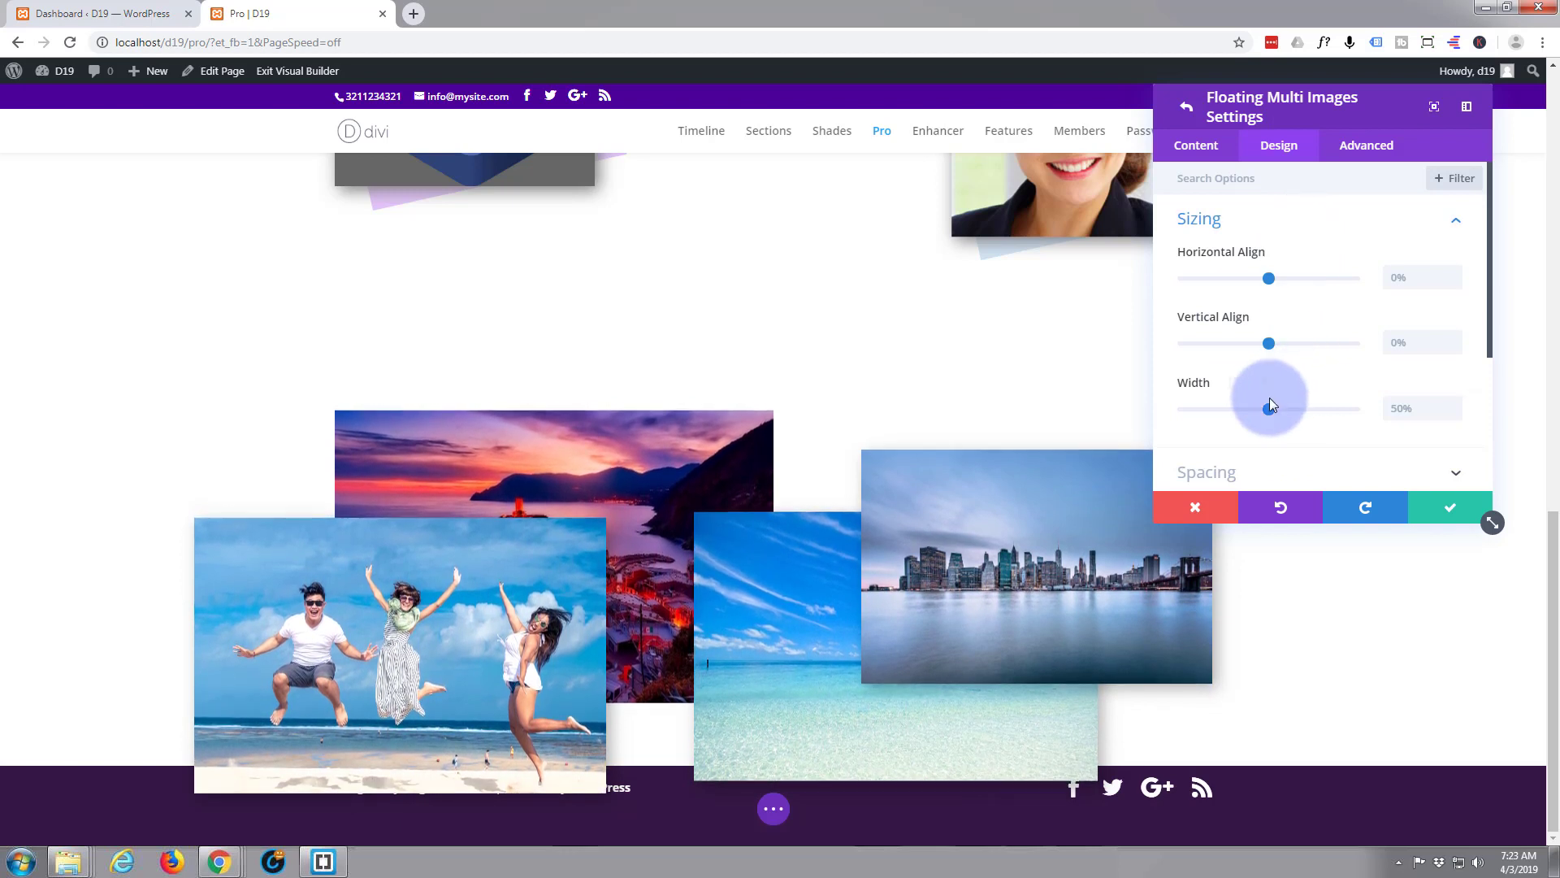
pyautogui.moveTo(1265, 412); pyautogui.dragTo(1262, 412)
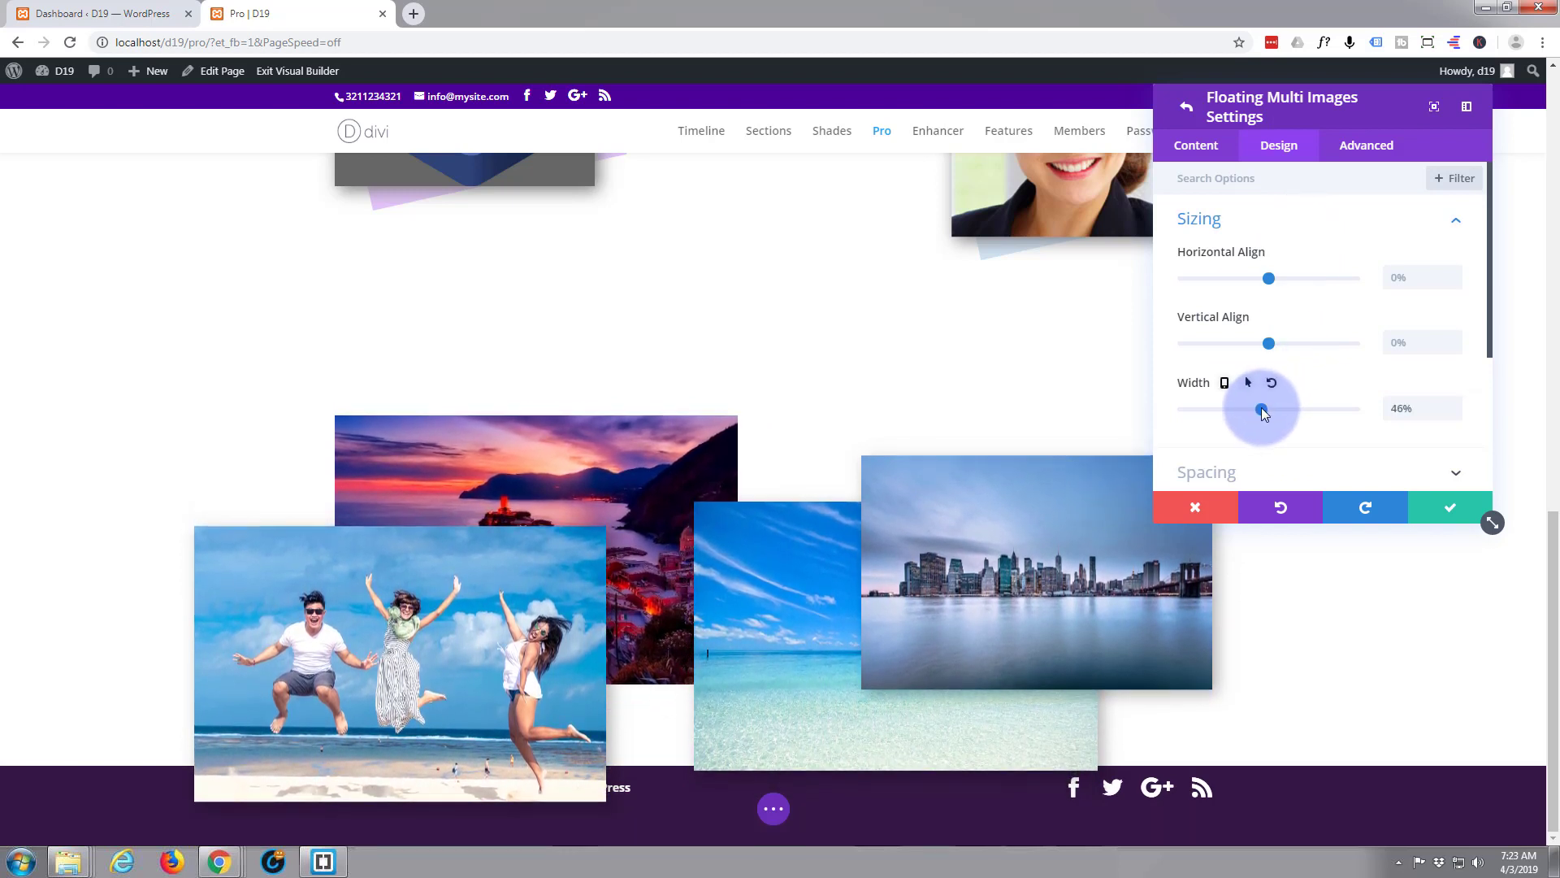
pyautogui.moveTo(1267, 340); pyautogui.dragTo(1260, 343)
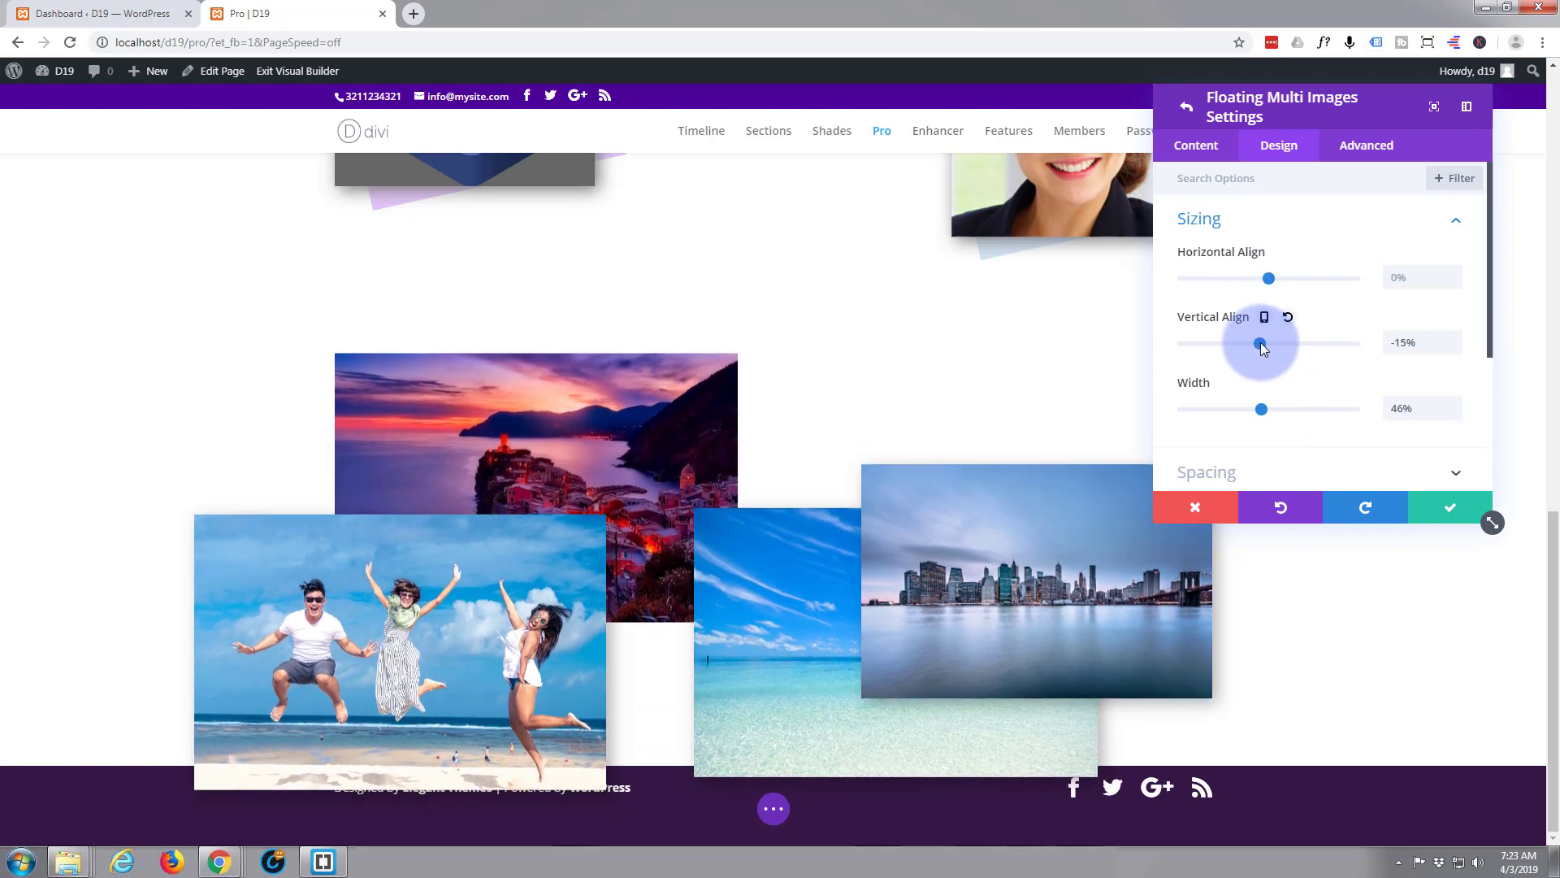
pyautogui.moveTo(1269, 279); pyautogui.dragTo(1274, 279)
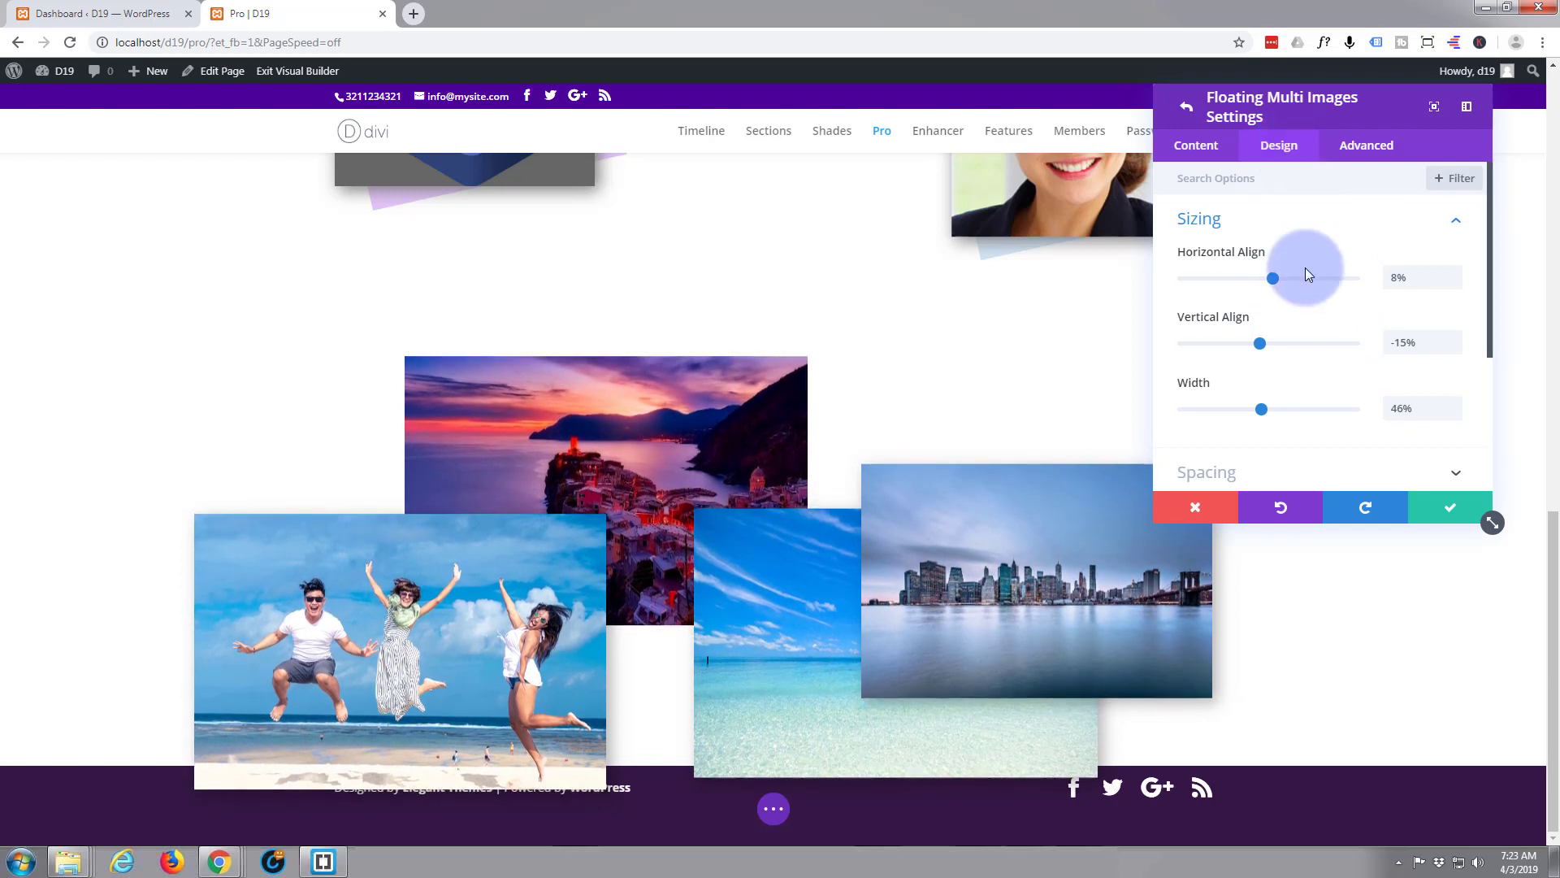
# Give the sunset image a 6px drop shadow and confirm the item.
pyautogui.scroll(-3, 1297, 300)
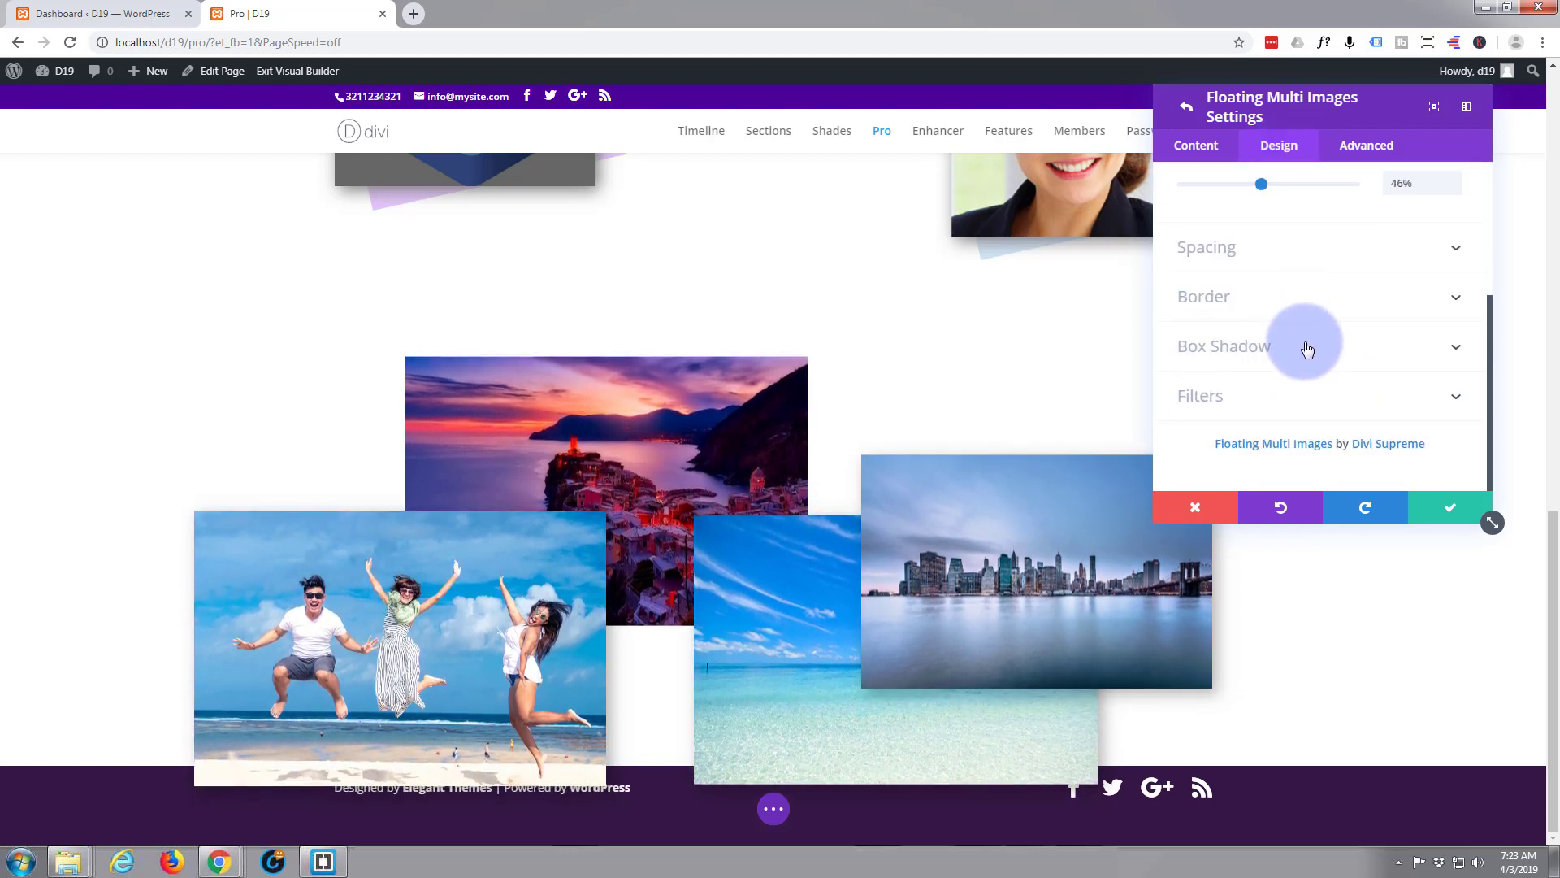
pyautogui.click(1307, 345)
pyautogui.click(1371, 342)
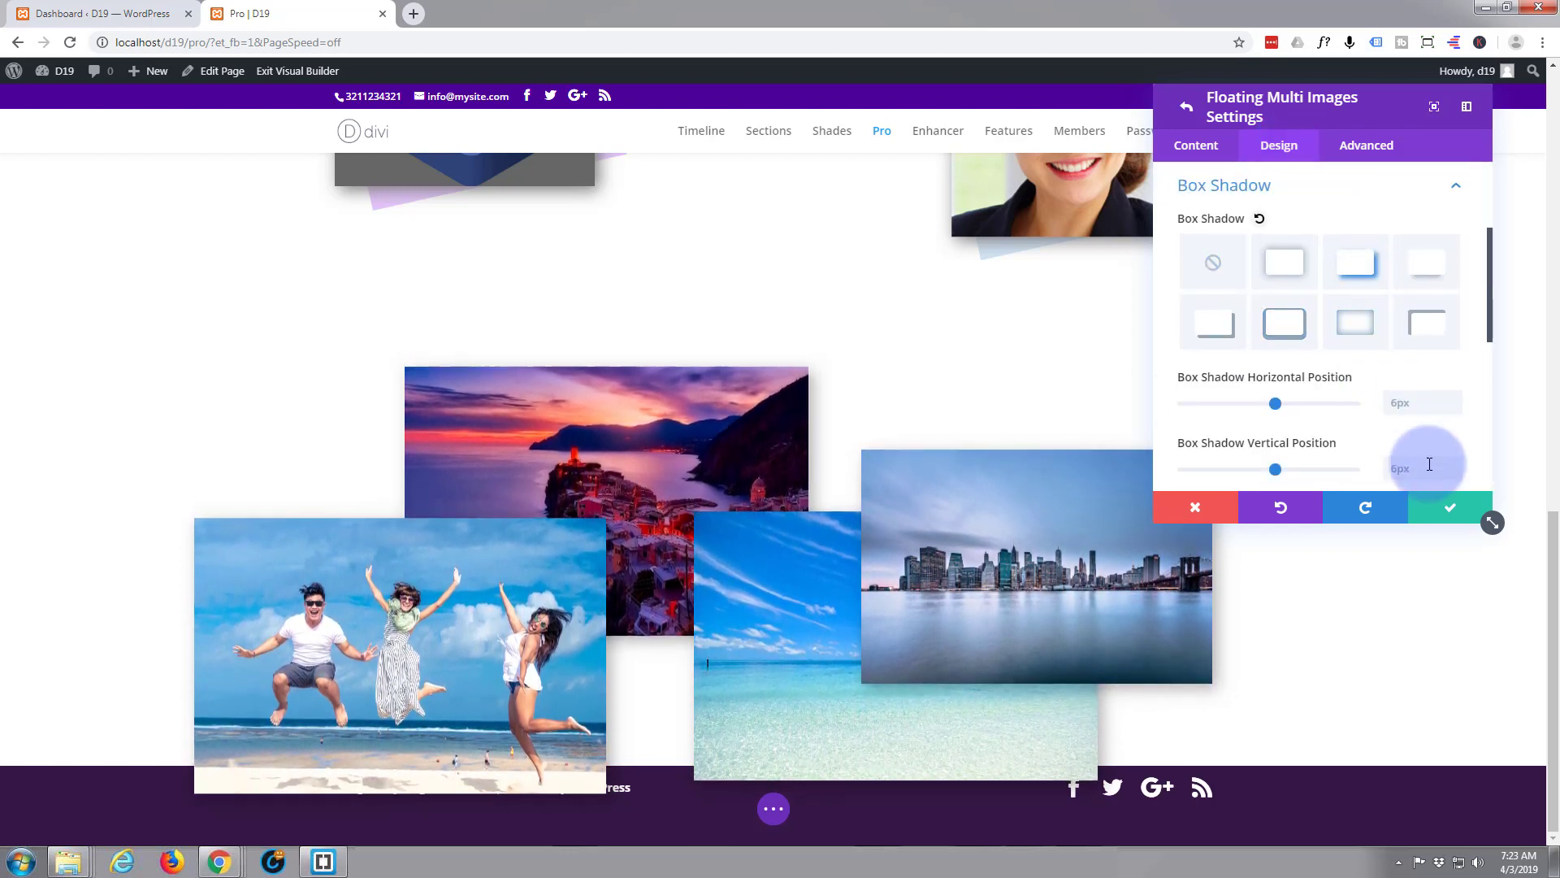
pyautogui.click(1450, 509)
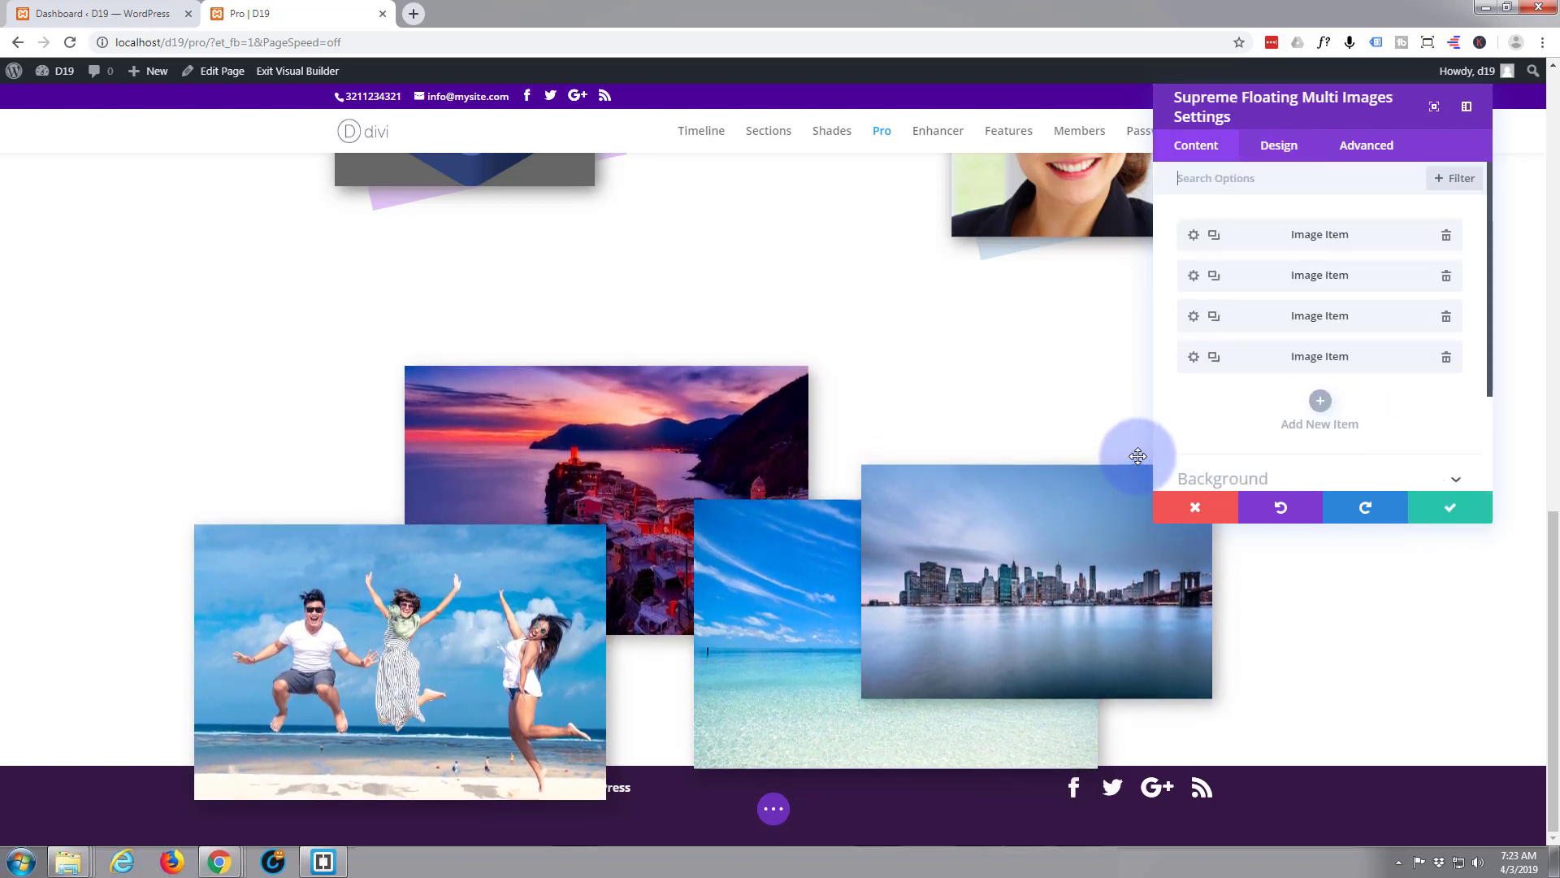
# Save the module and set the section's background colour to navy #001b66.
pyautogui.click(1455, 517)
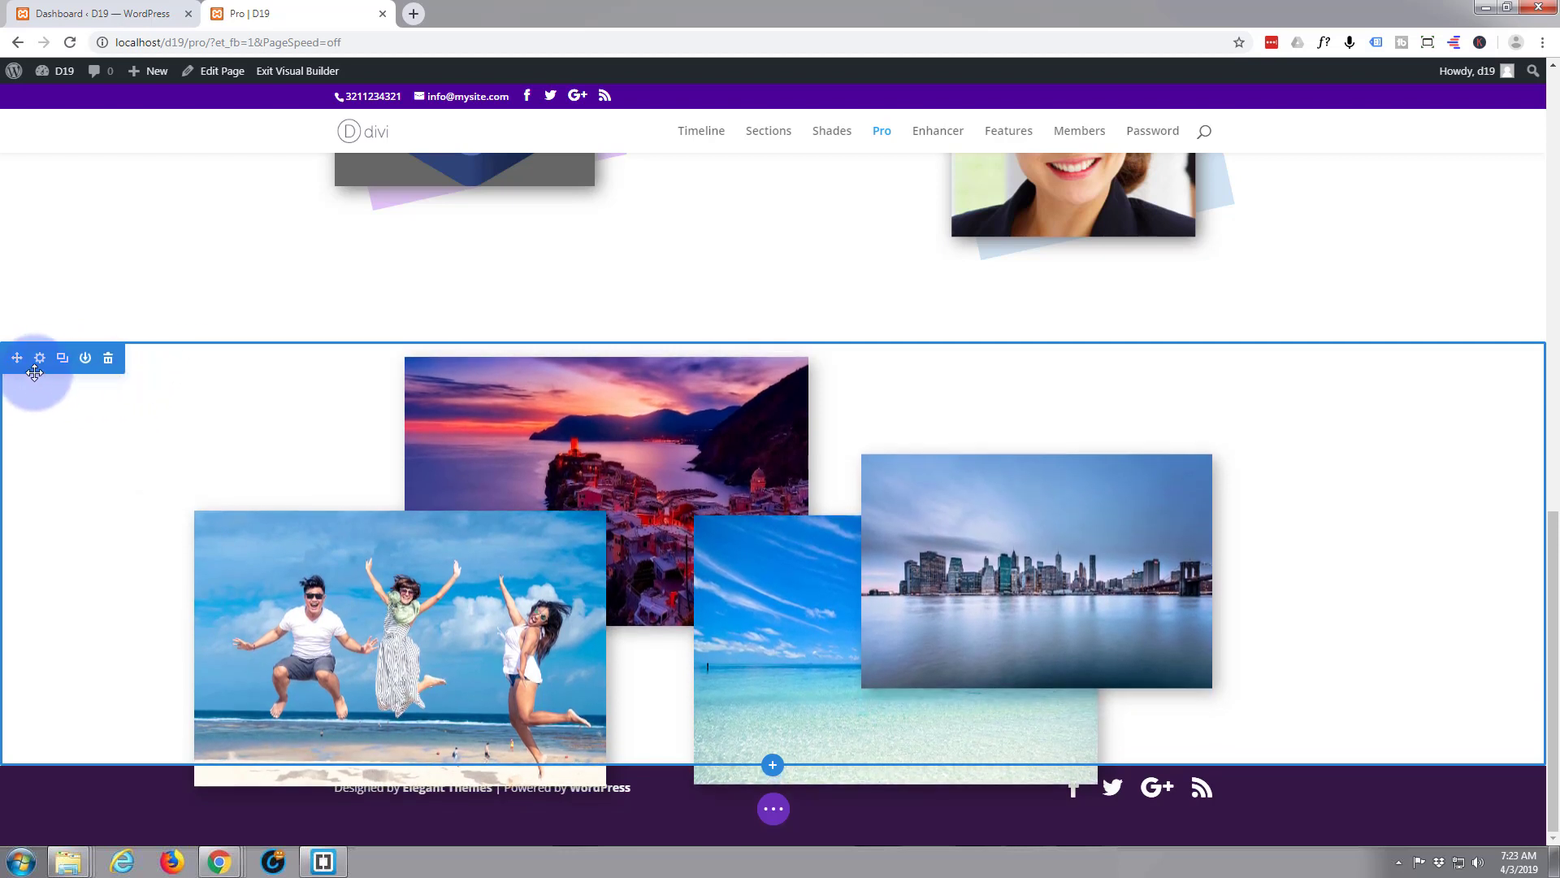
pyautogui.click(39, 357)
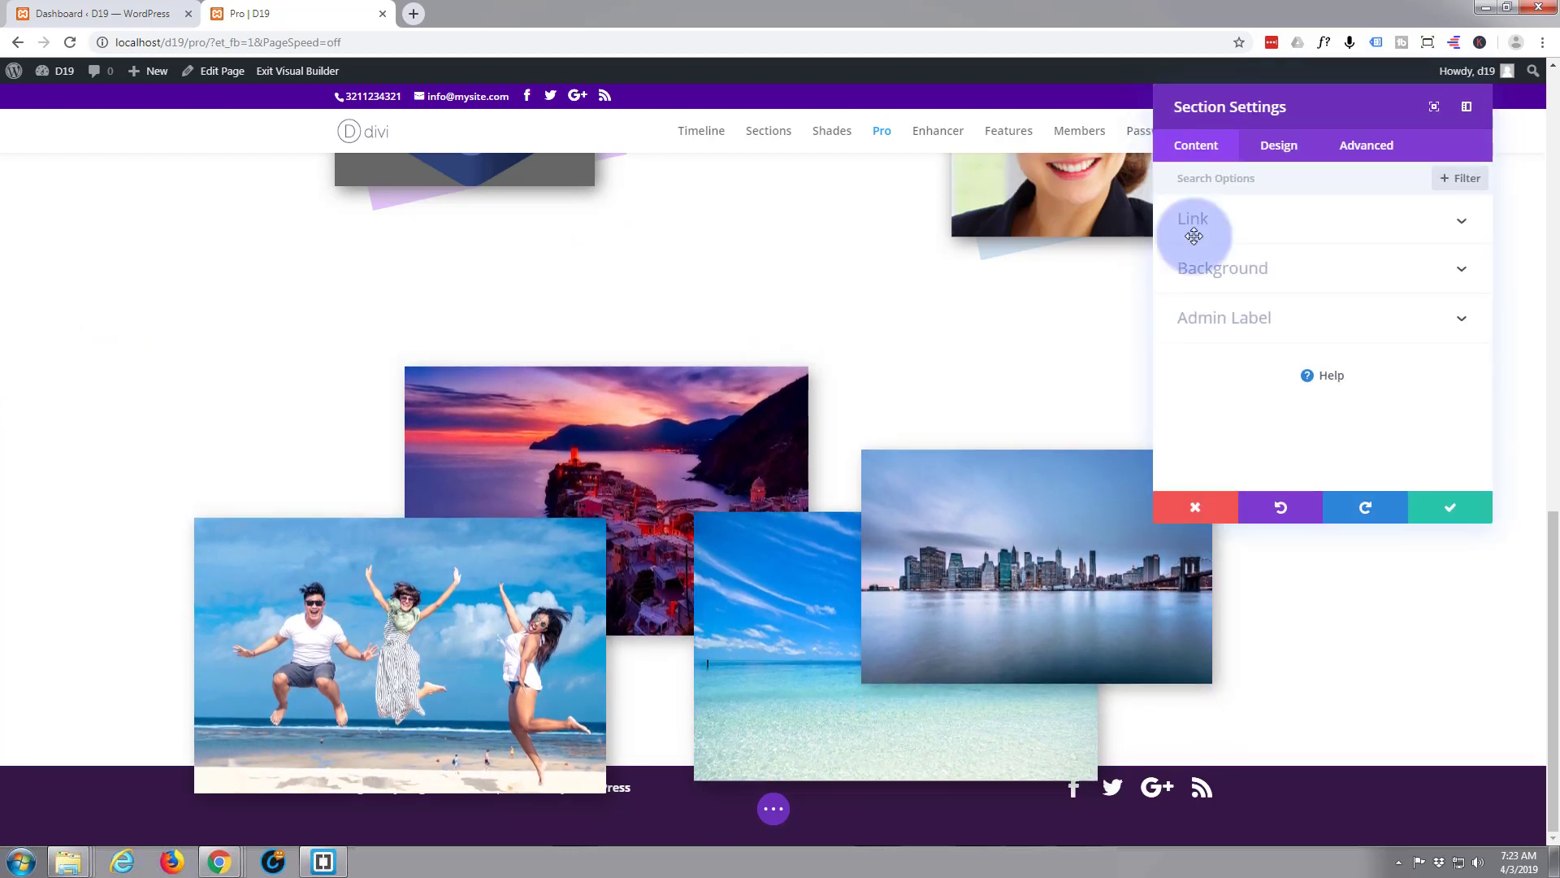
pyautogui.click(1298, 273)
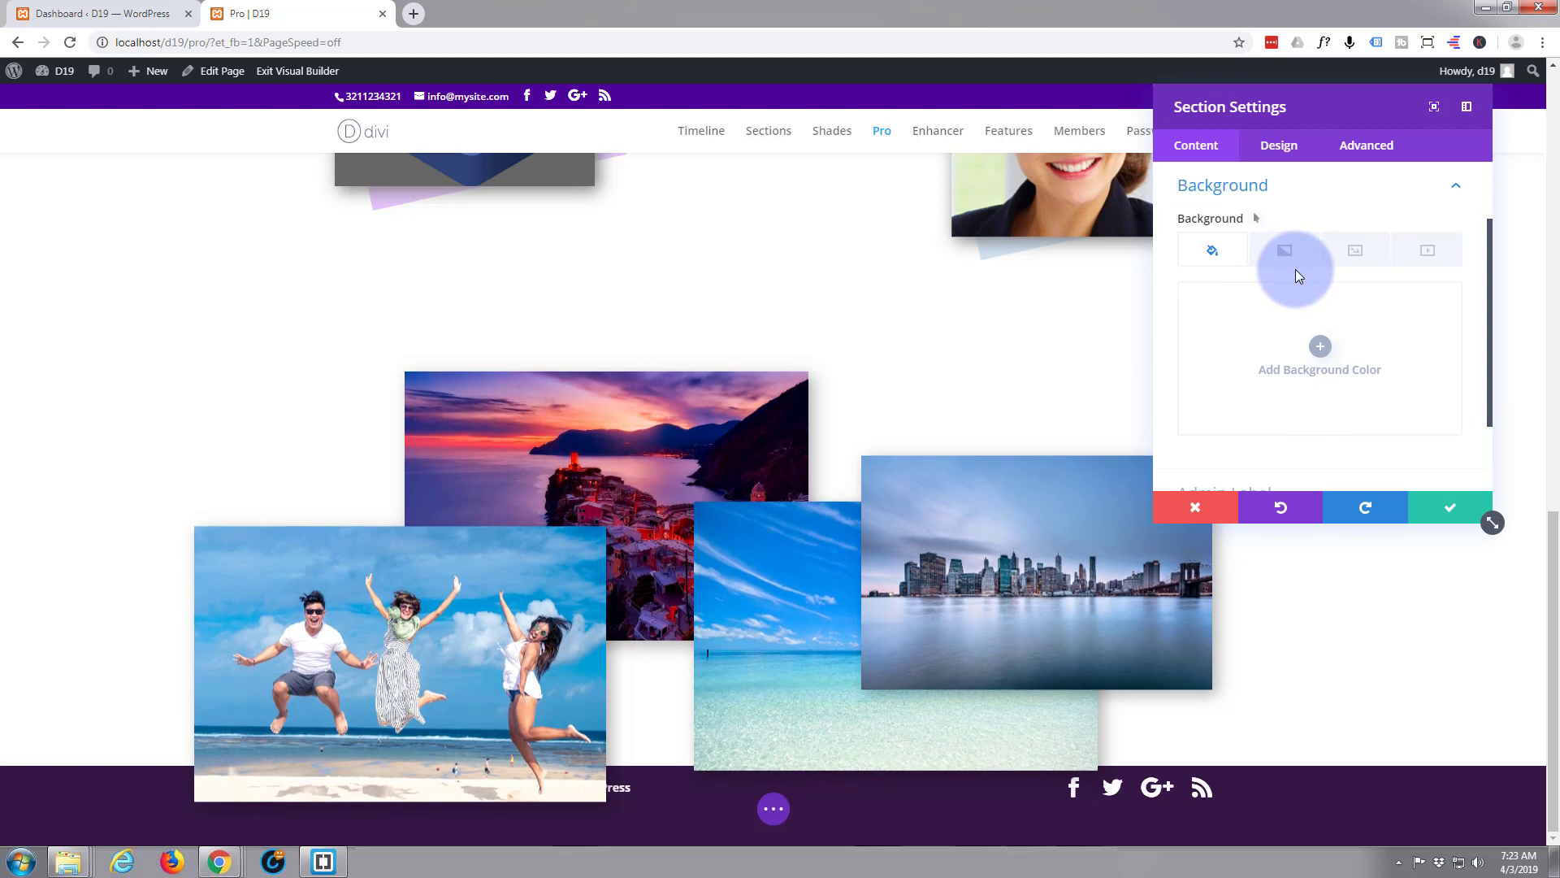
pyautogui.click(1320, 347)
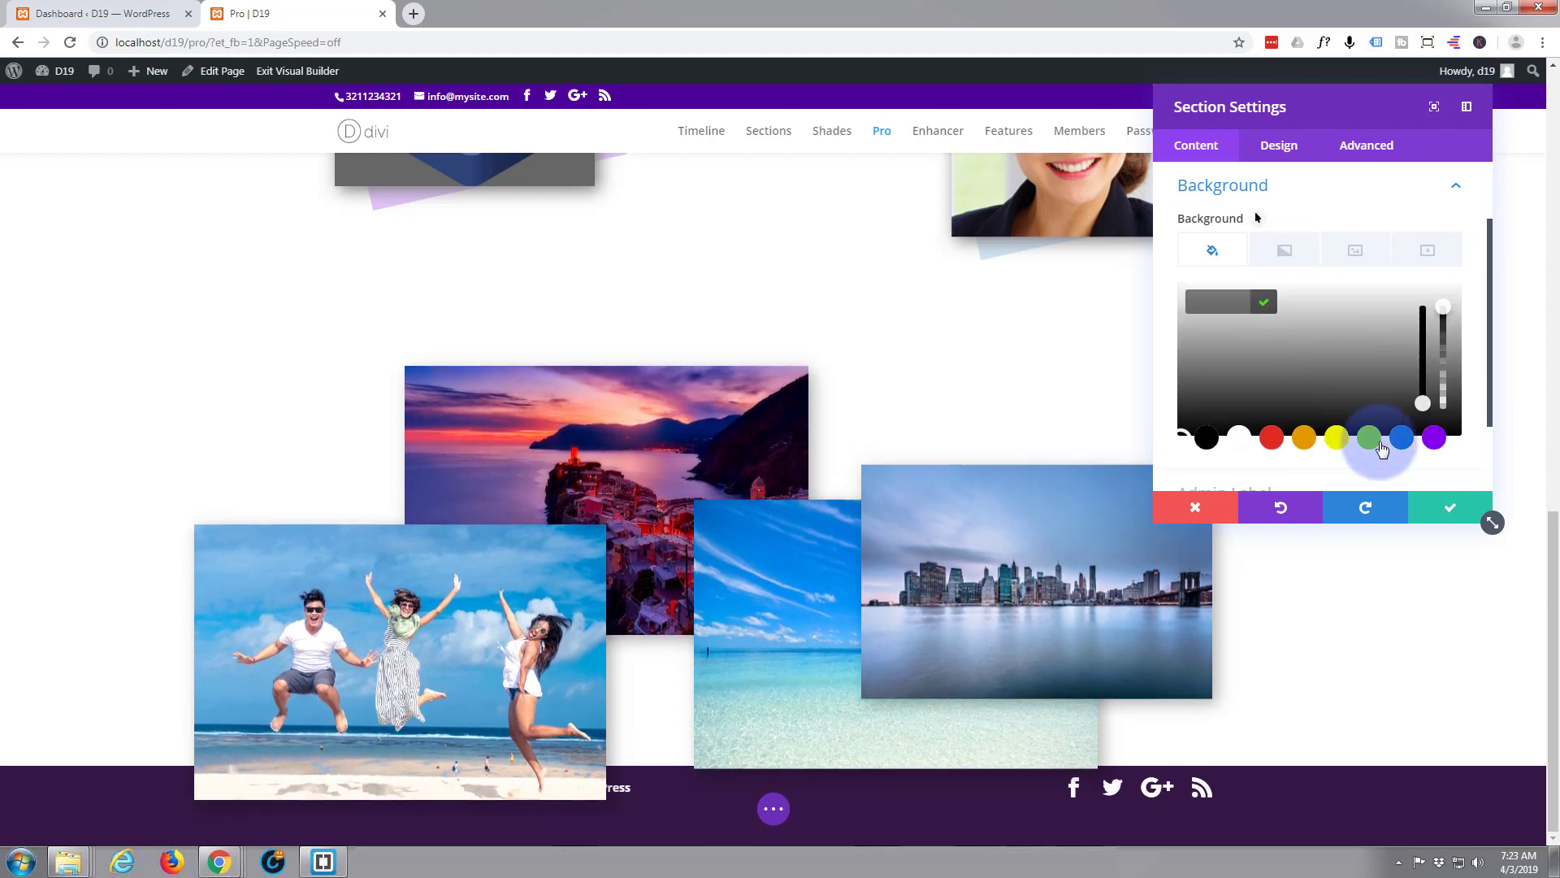
pyautogui.click(1404, 438)
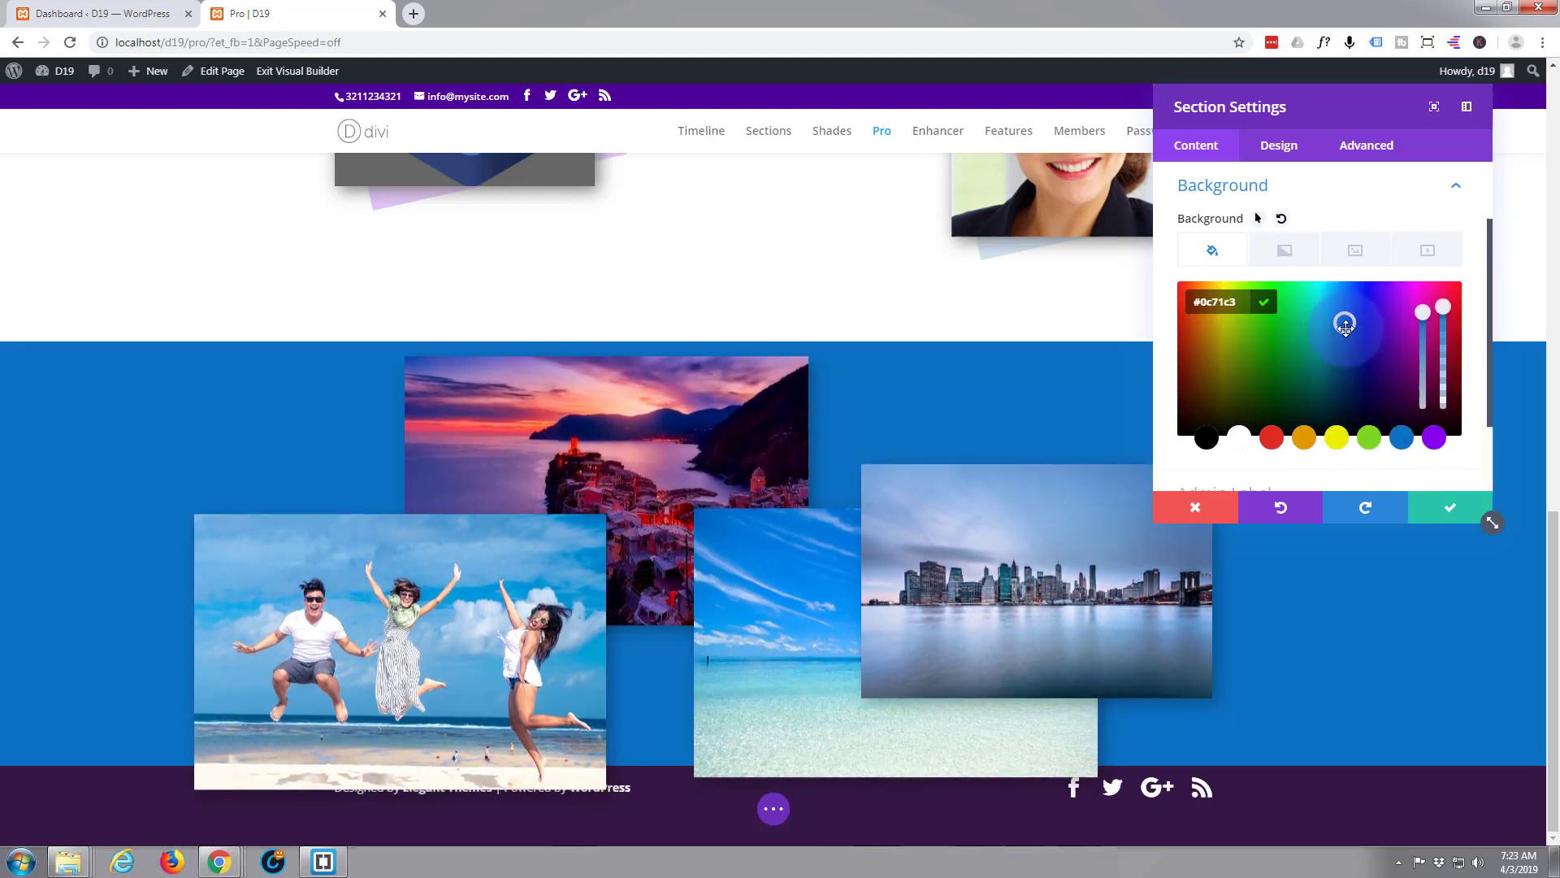
pyautogui.moveTo(1346, 325); pyautogui.dragTo(1360, 382)
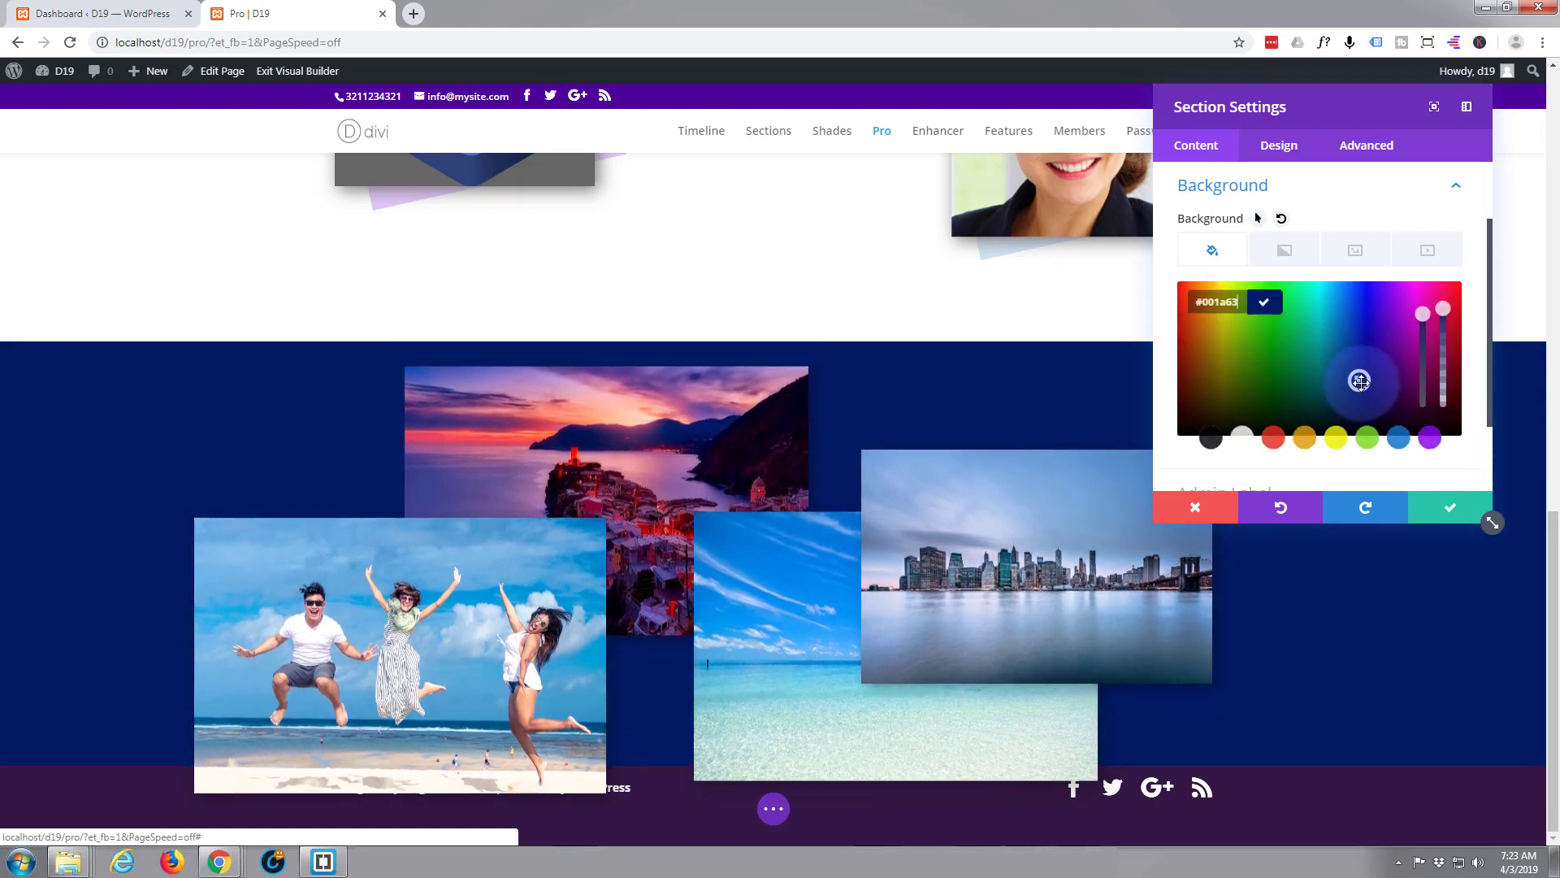
pyautogui.click(1449, 507)
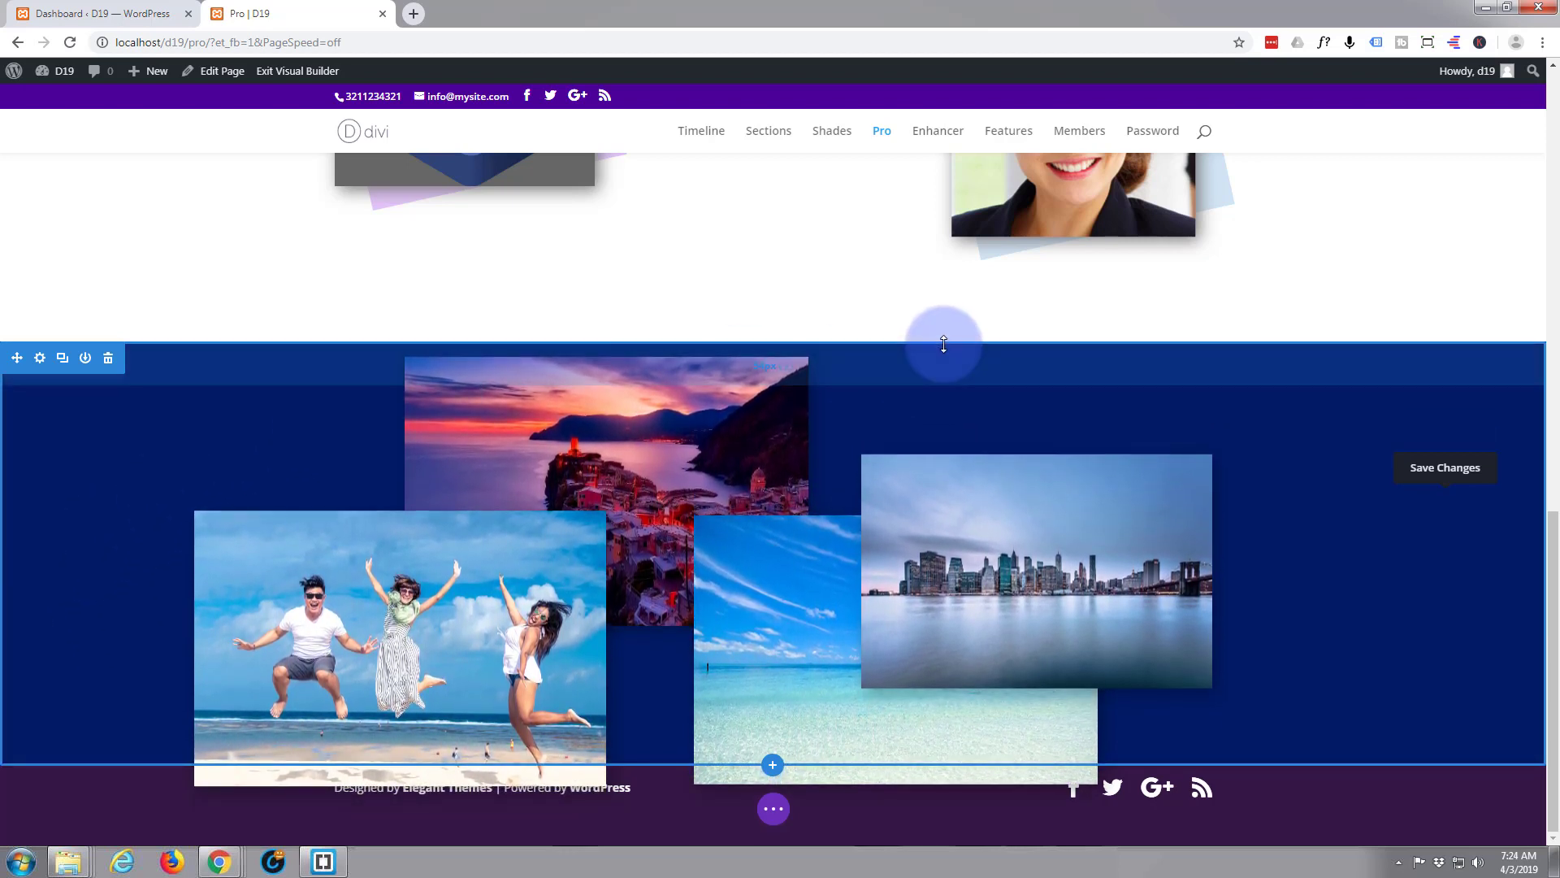
# Enlarge the navy section's top and bottom padding, leaving about 146px below the photos.
pyautogui.moveTo(943, 344)
pyautogui.mouseDown()
pyautogui.moveTo(940, 373)
pyautogui.moveTo(942, 321)
pyautogui.moveTo(940, 366)
pyautogui.moveTo(943, 324)
pyautogui.moveTo(941, 341)
pyautogui.mouseUp()
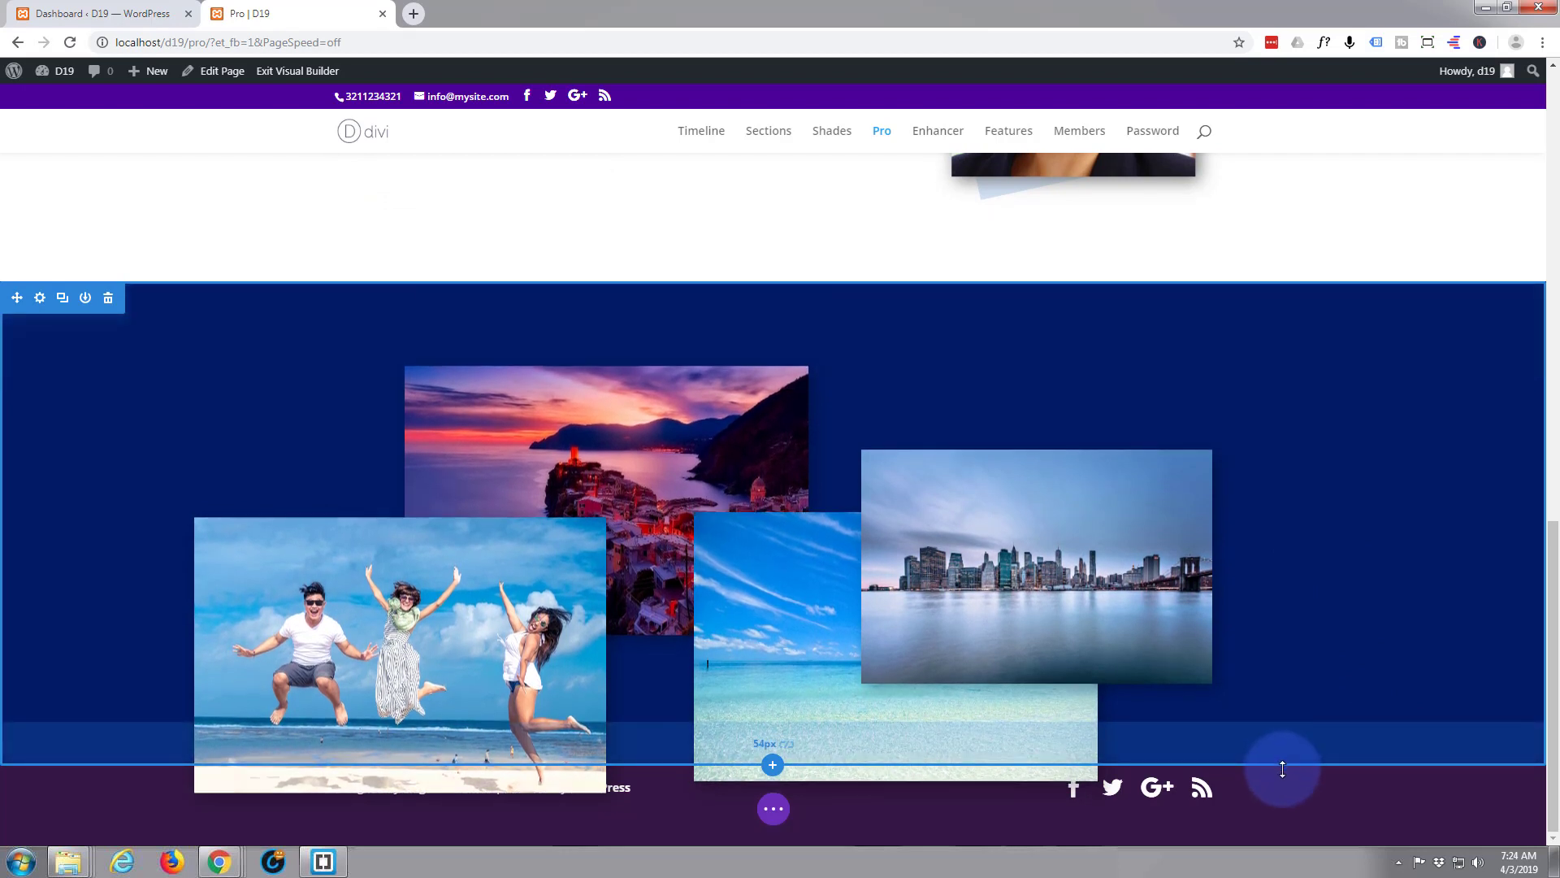
pyautogui.moveTo(1289, 766); pyautogui.dragTo(1282, 780)
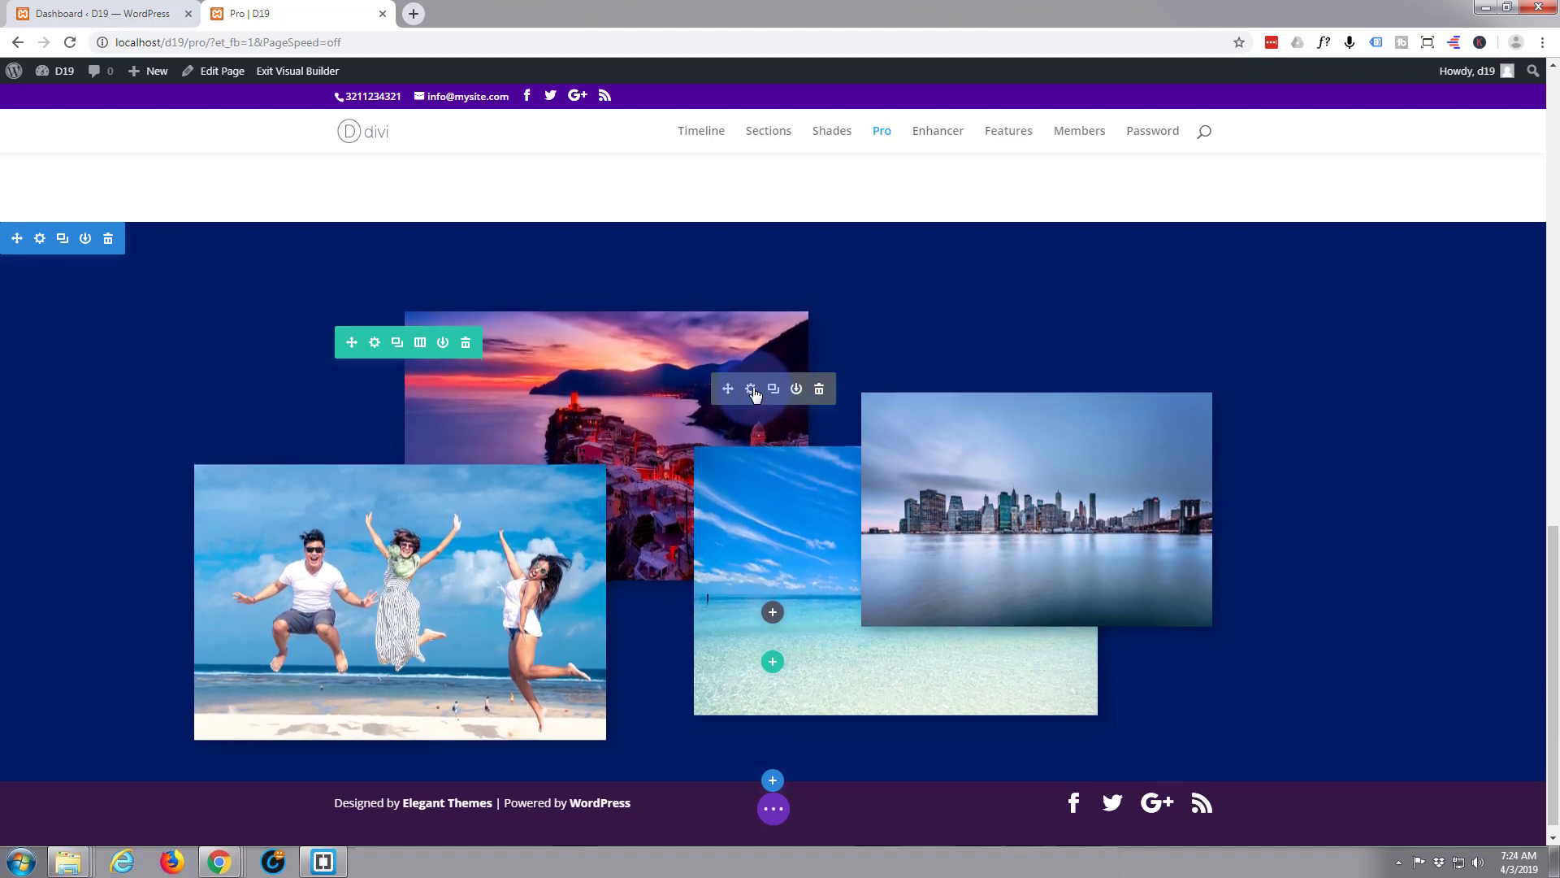
# Drag the sunset image item into the third slot of the floating images list and confirm.
pyautogui.click(752, 389)
pyautogui.moveTo(1393, 358); pyautogui.dragTo(1323, 305)
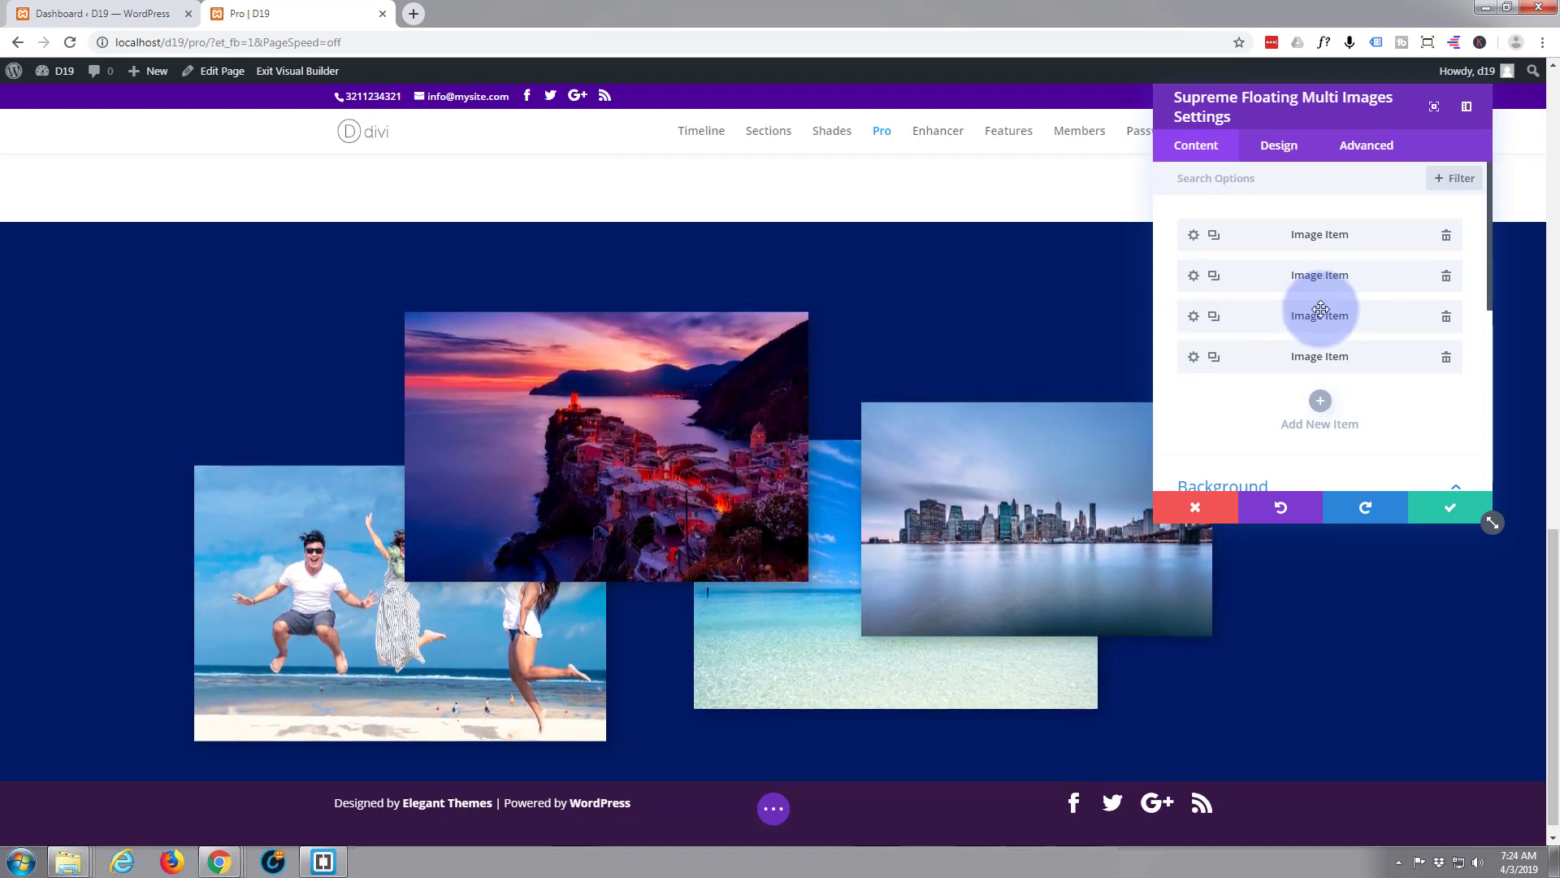
pyautogui.moveTo(1299, 341)
pyautogui.mouseDown()
pyautogui.moveTo(1295, 279)
pyautogui.moveTo(1303, 315)
pyautogui.mouseUp()
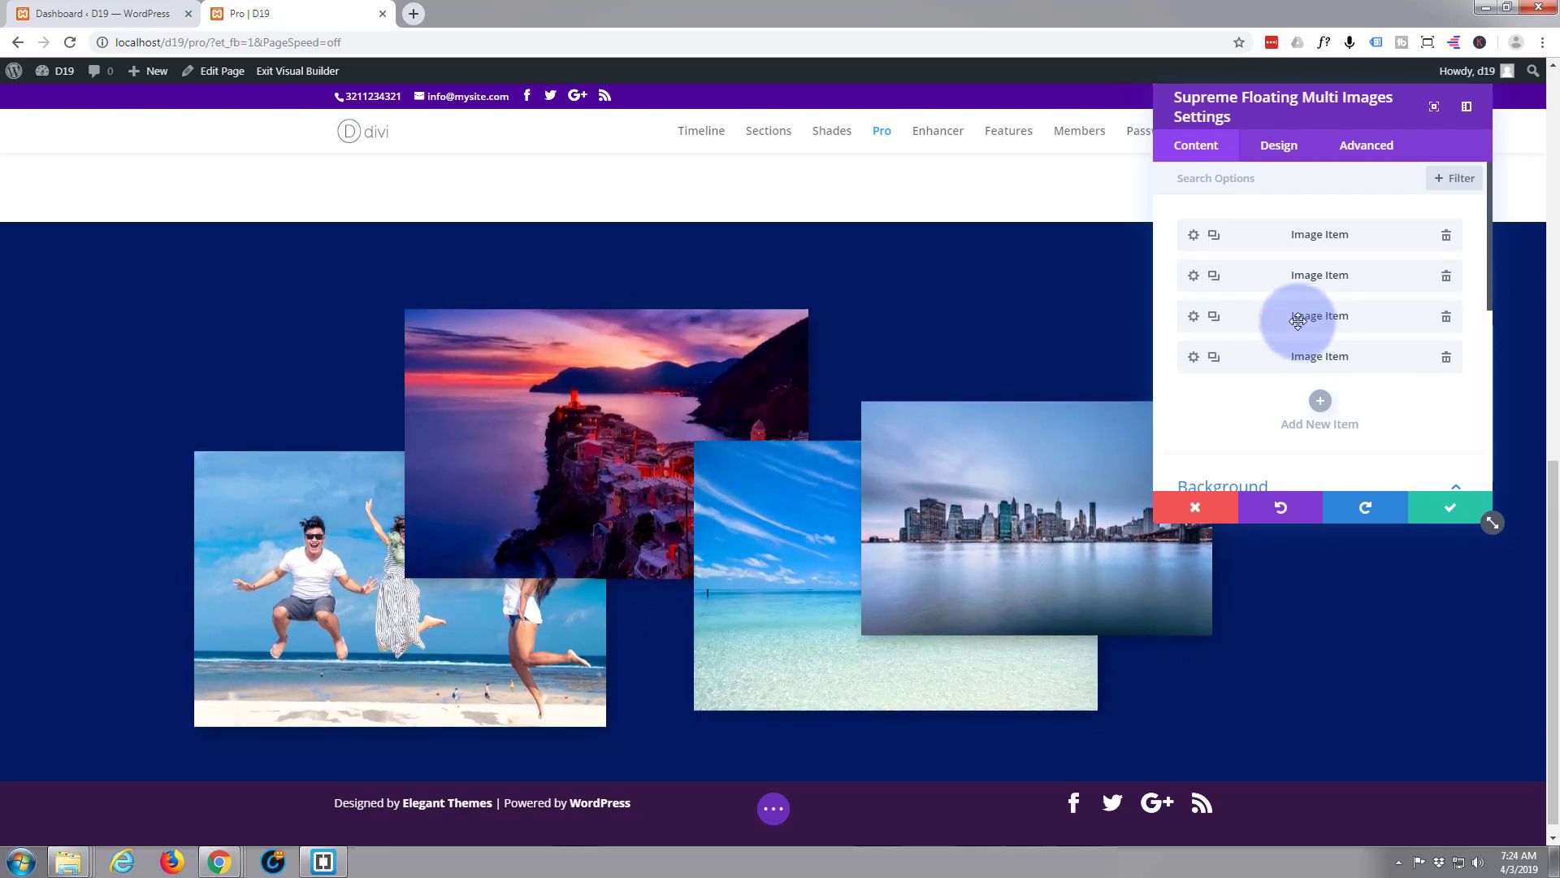
pyautogui.click(1449, 510)
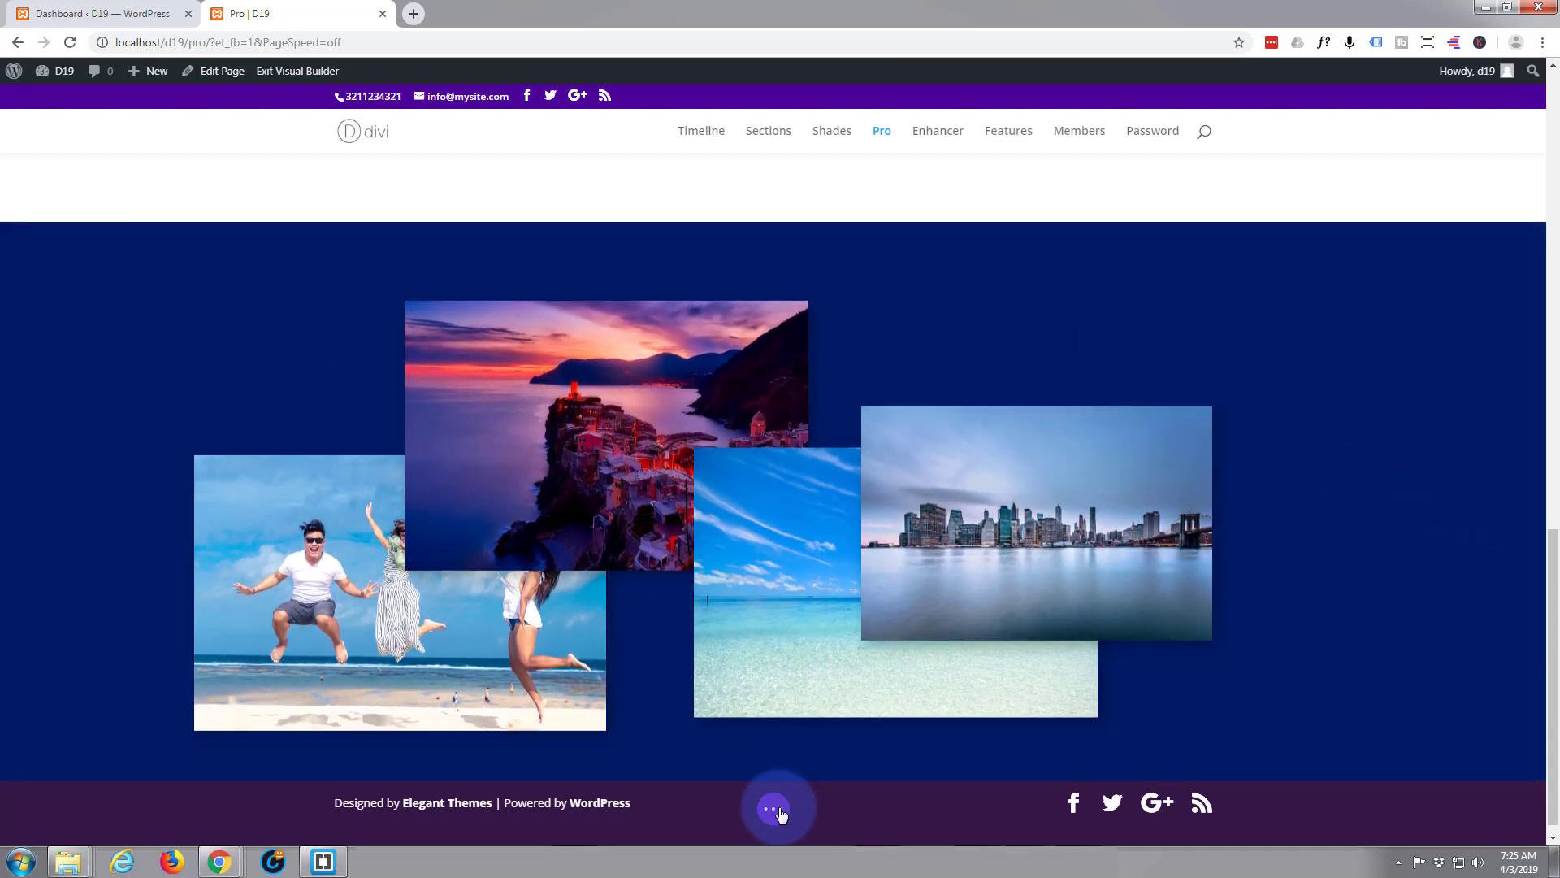
# Save the page changes and exit the Visual Builder to the live page.
pyautogui.click(773, 809)
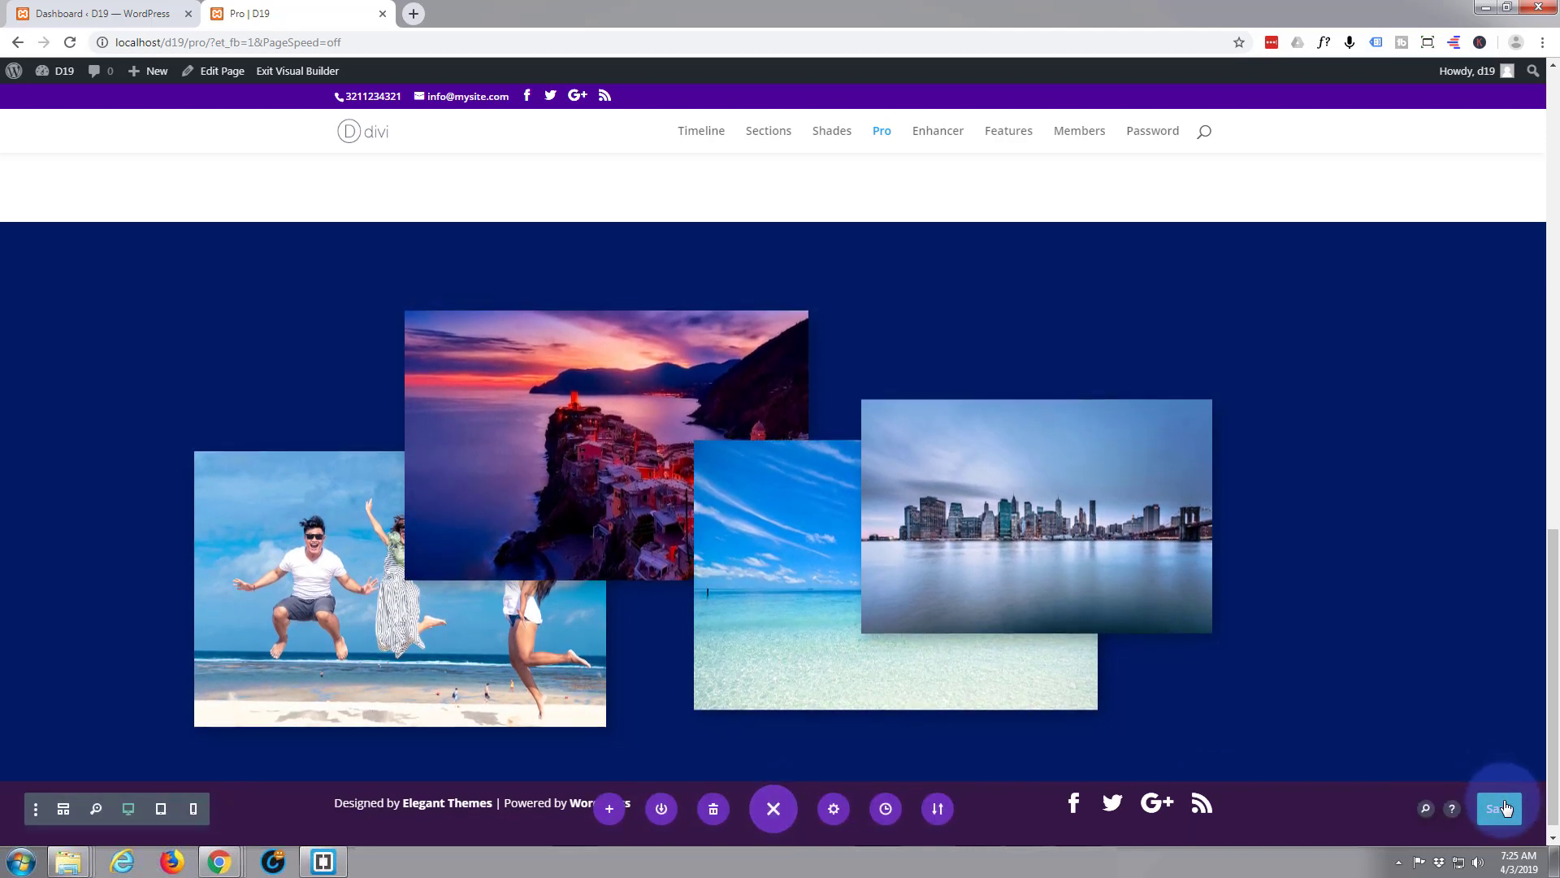
pyautogui.click(1498, 807)
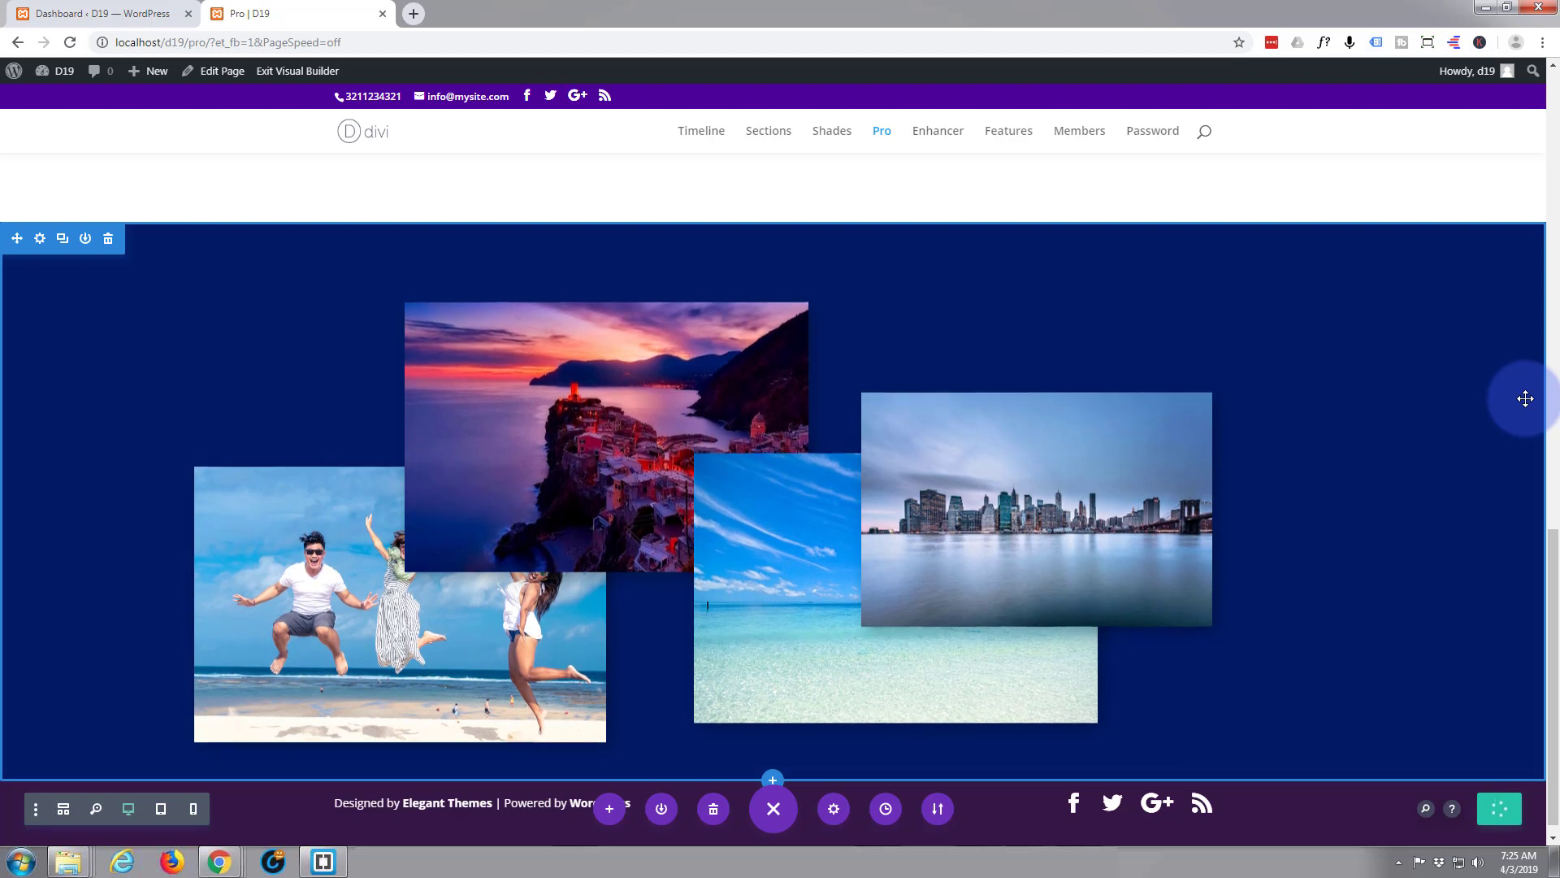
pyautogui.click(297, 71)
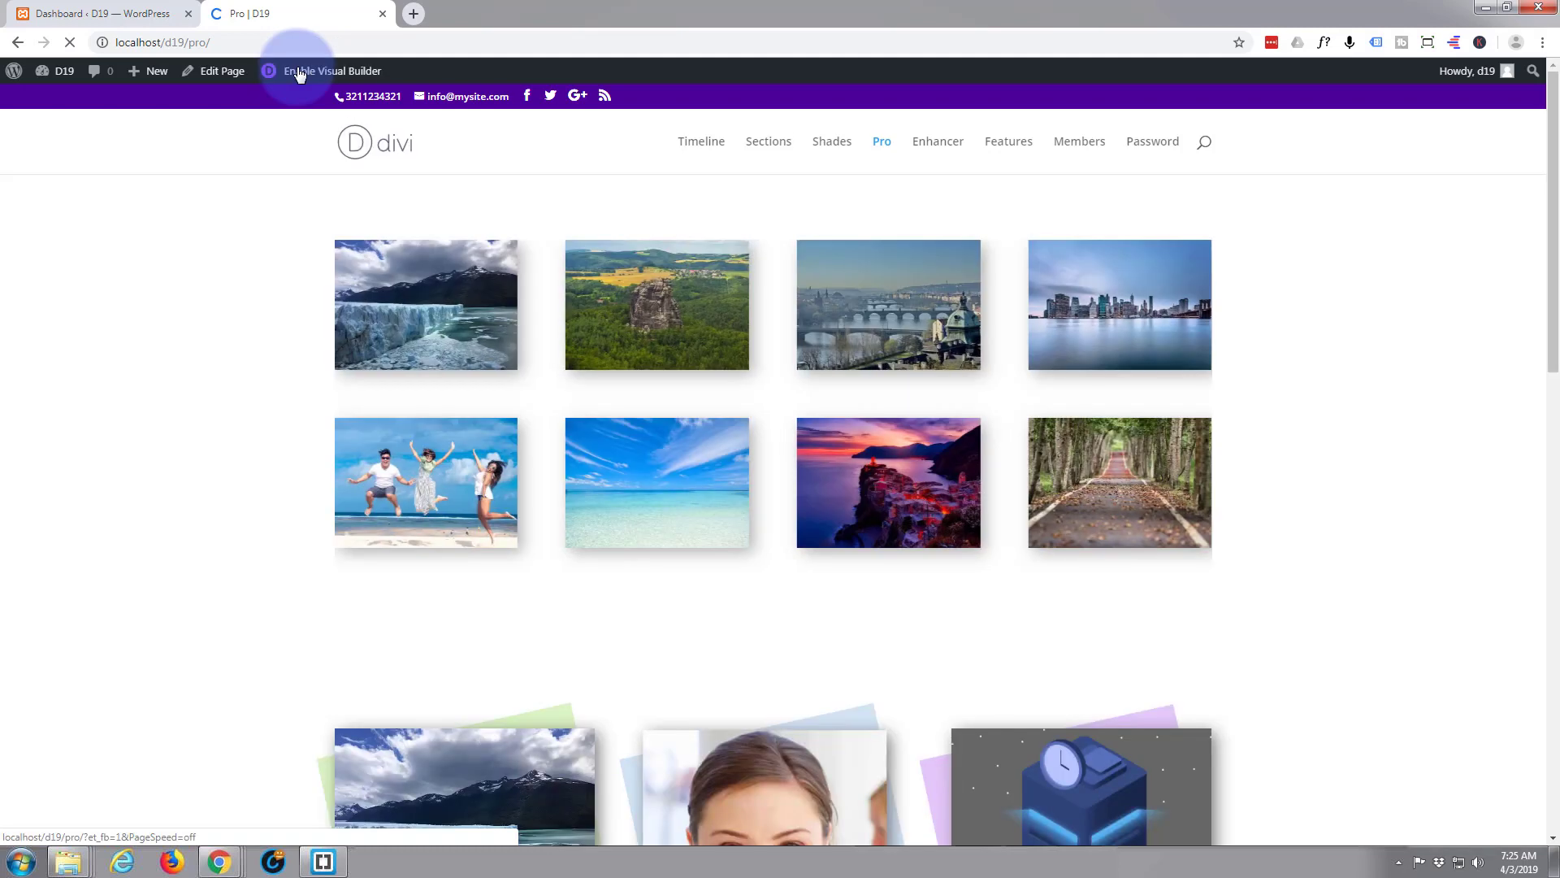
# Scroll down the live page to the navy four-photo collage above the footer.
pyautogui.scroll(-10, 371, 313)
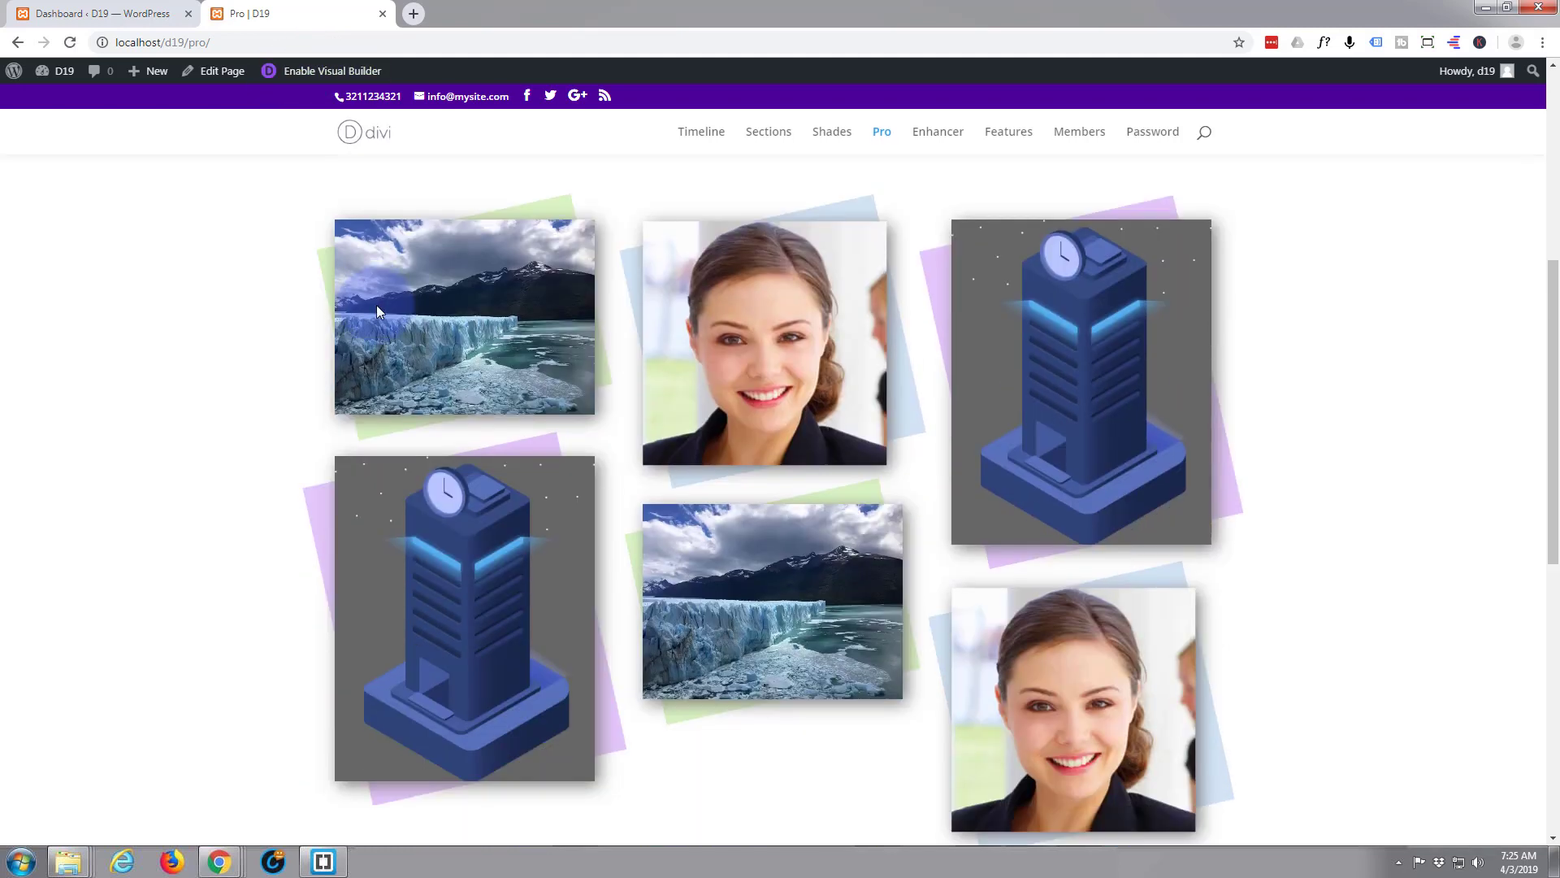
pyautogui.scroll(-2, 385, 297)
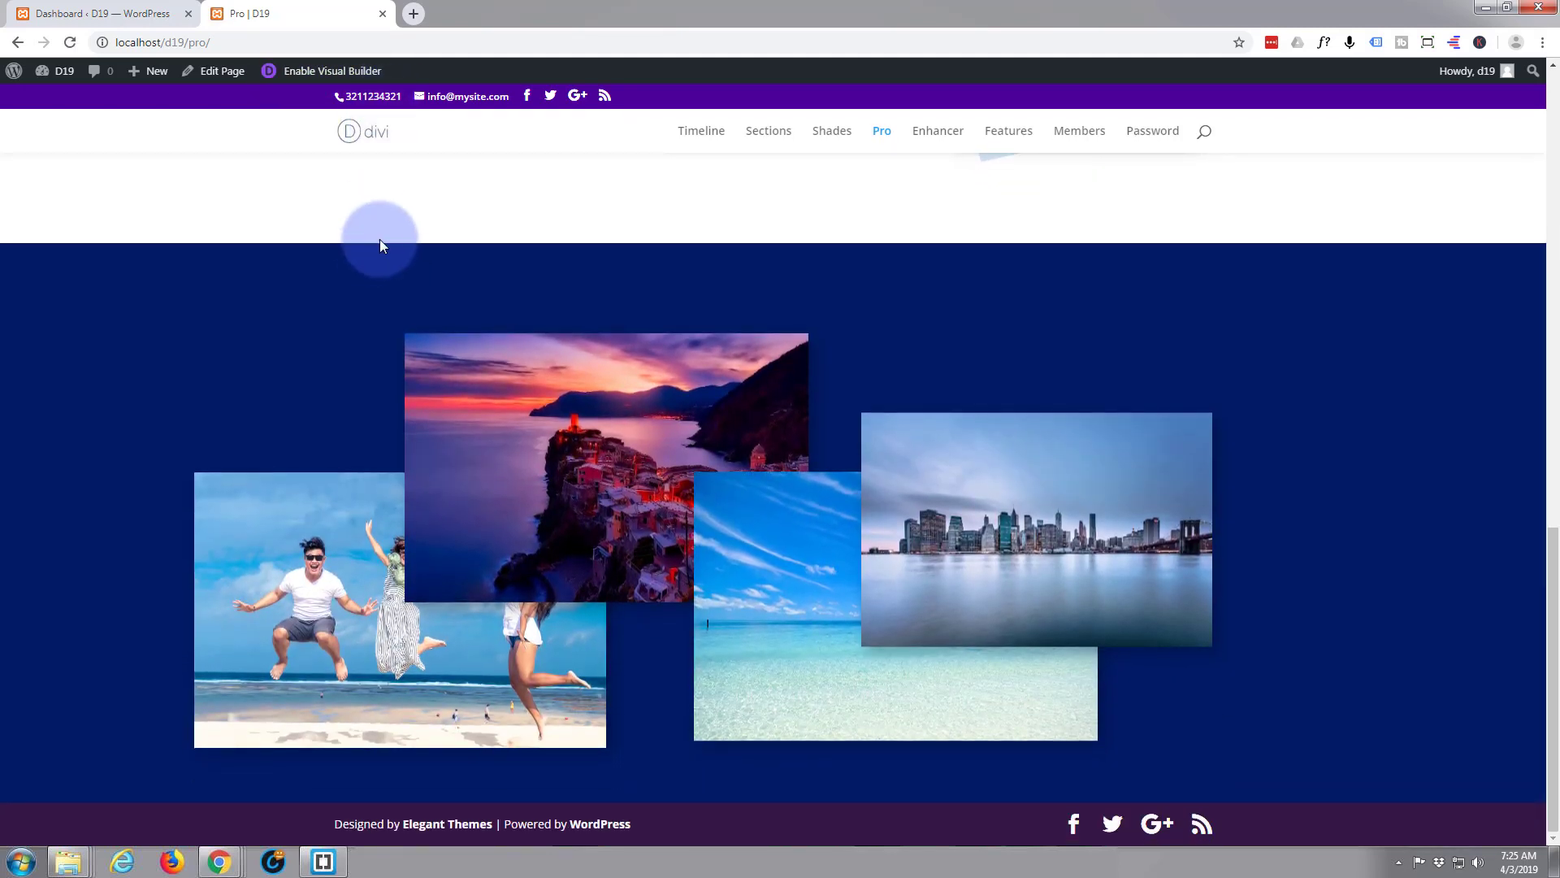